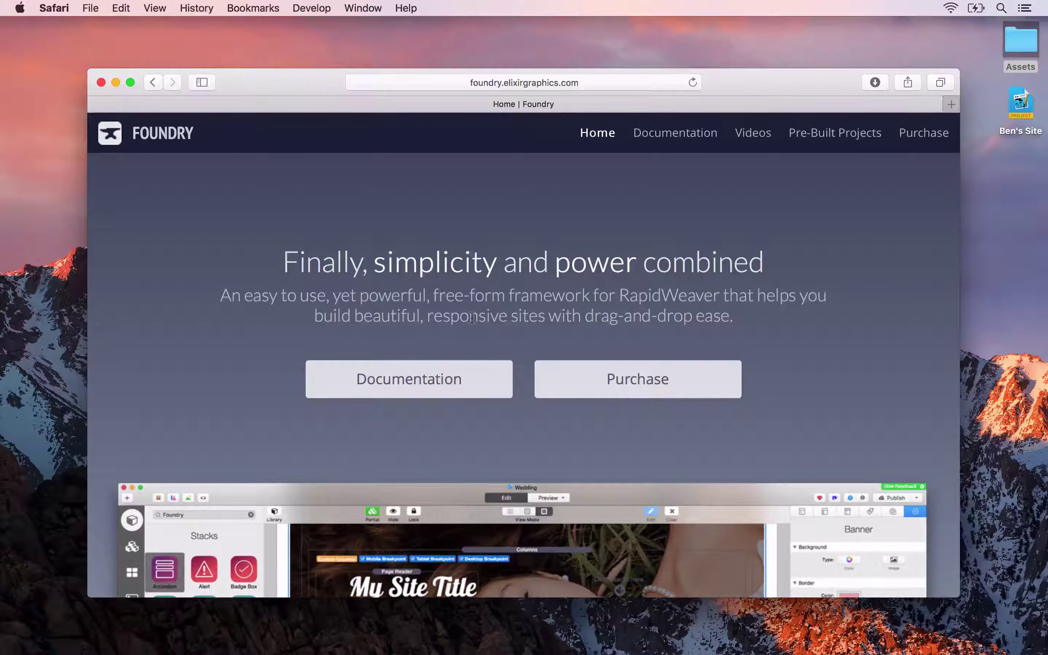
- Close the Foundry website window and open the site project from the desktop in RapidWeaver
key(super+w)
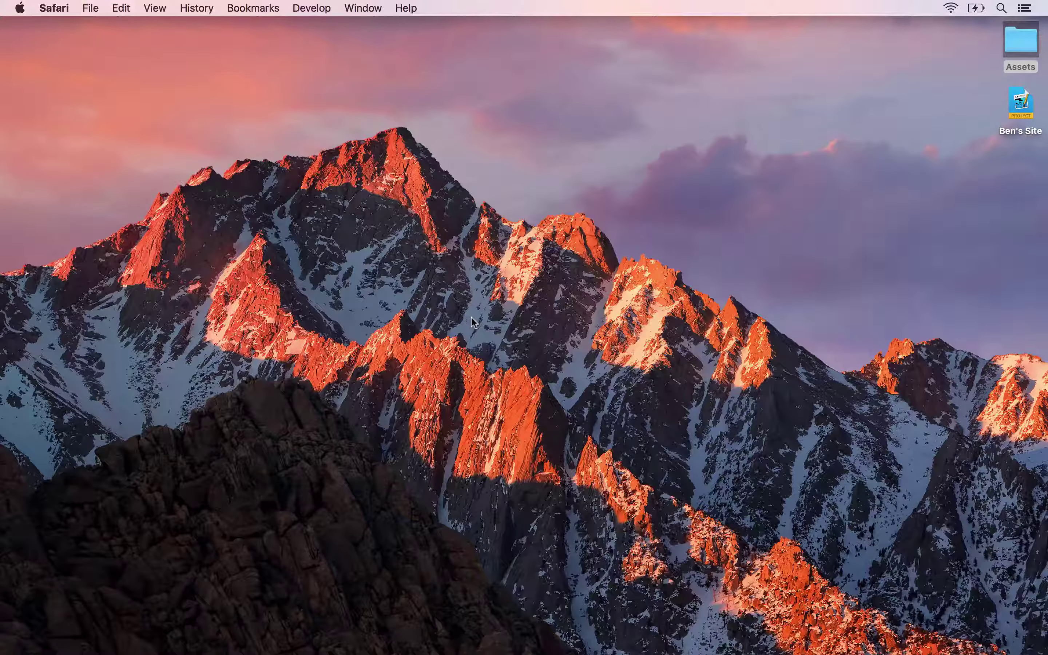
double_click(1020, 104)
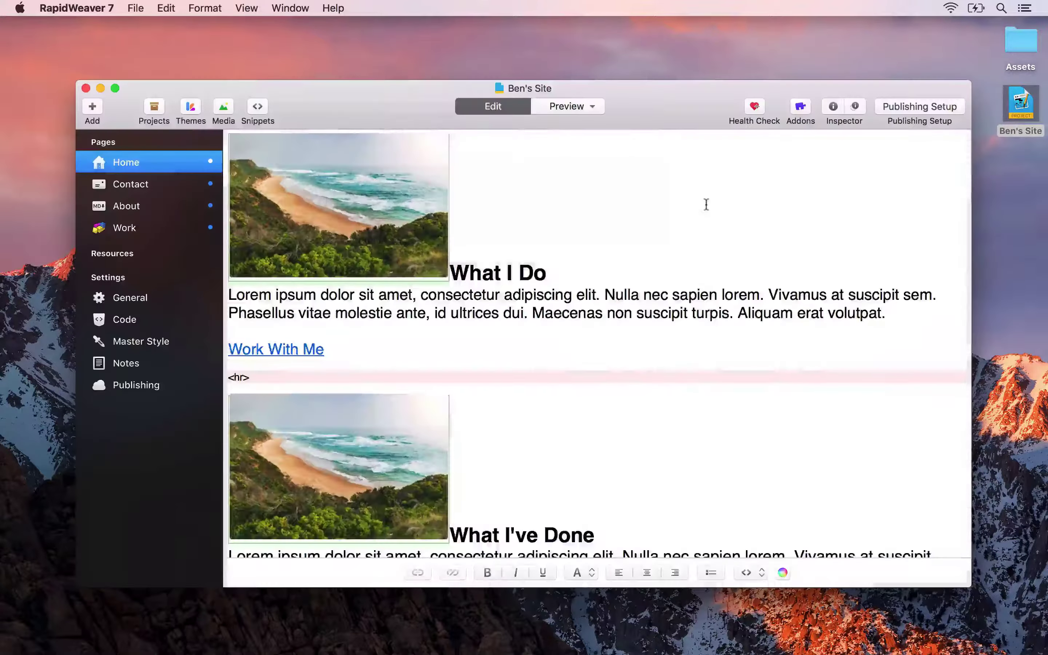
- Add a new Stacks page to the site project
click(92, 106)
key(Escape)
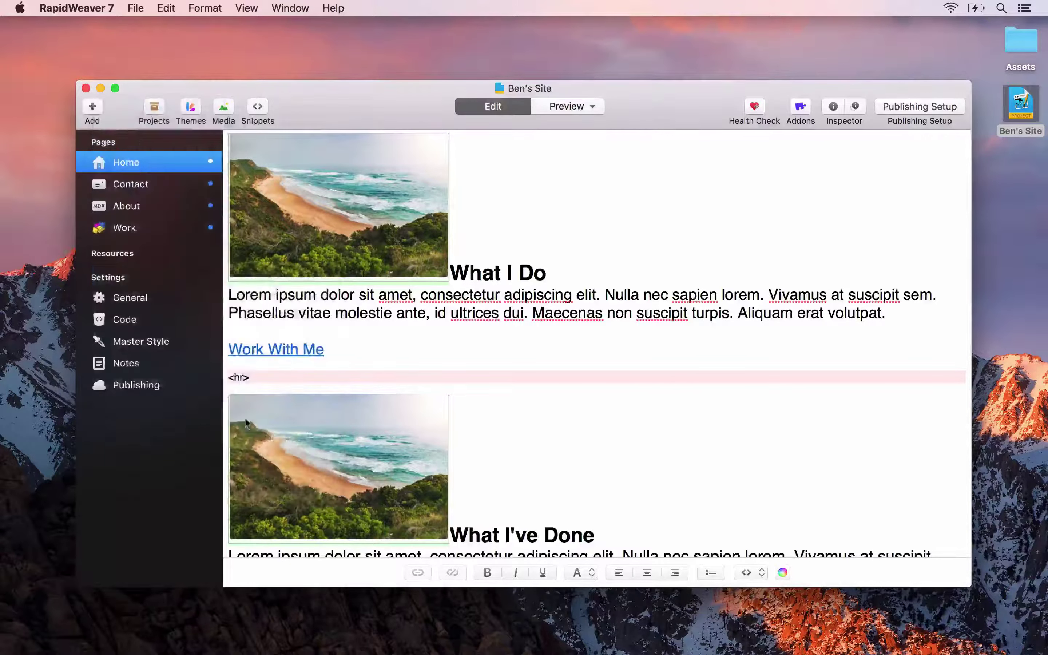
click(93, 107)
mouse_move(173, 276)
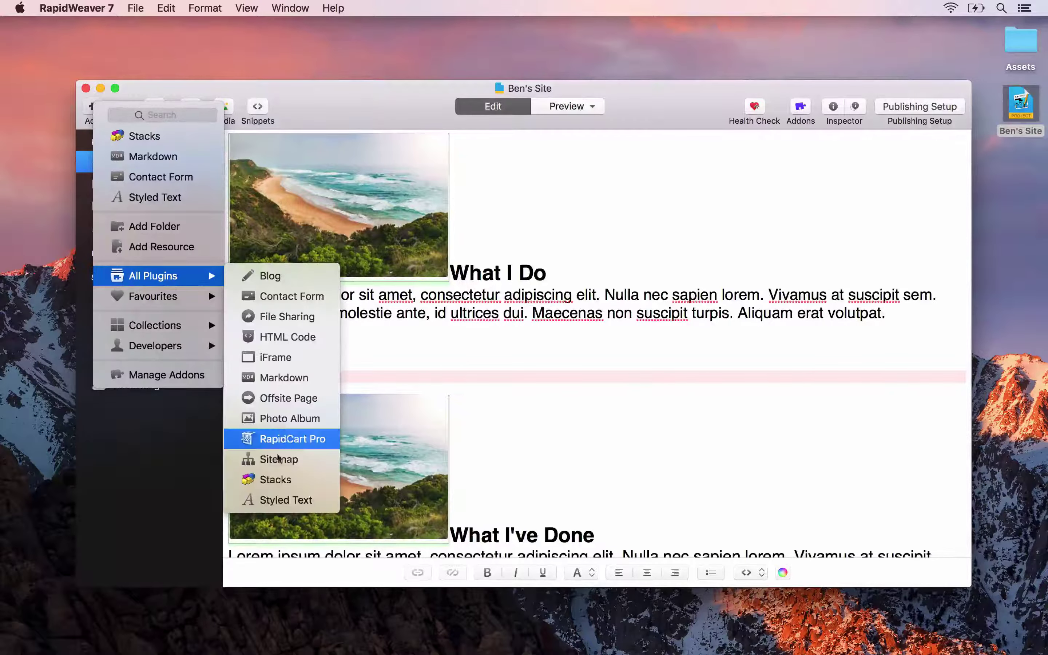
click(275, 480)
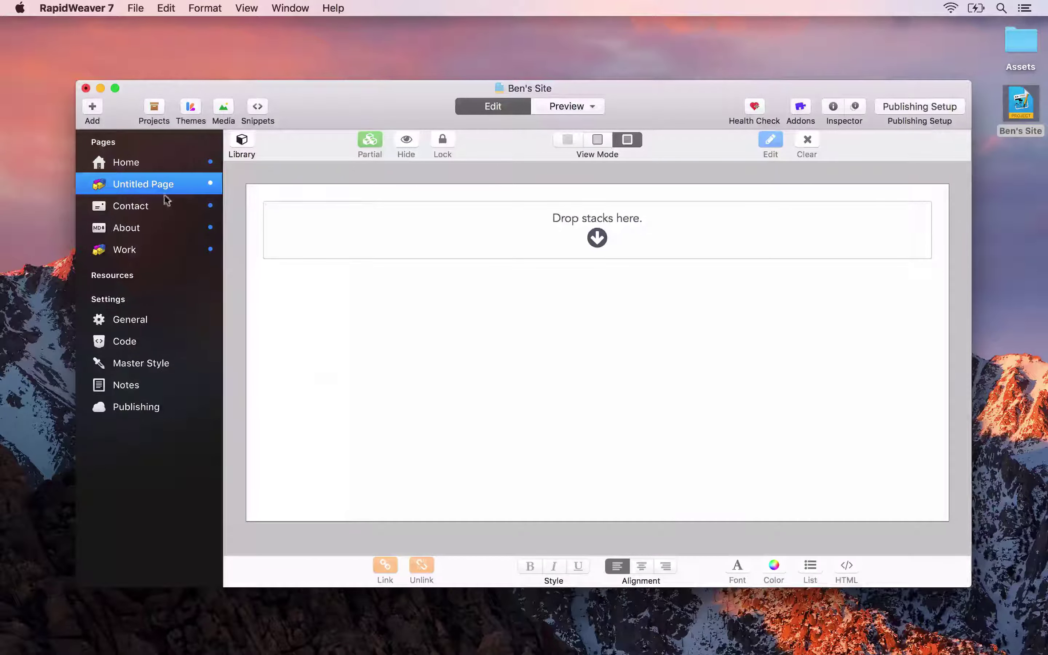
- Name the new page Photography and move it to the end of the page list, below Work
double_click(152, 186)
text(Ph)
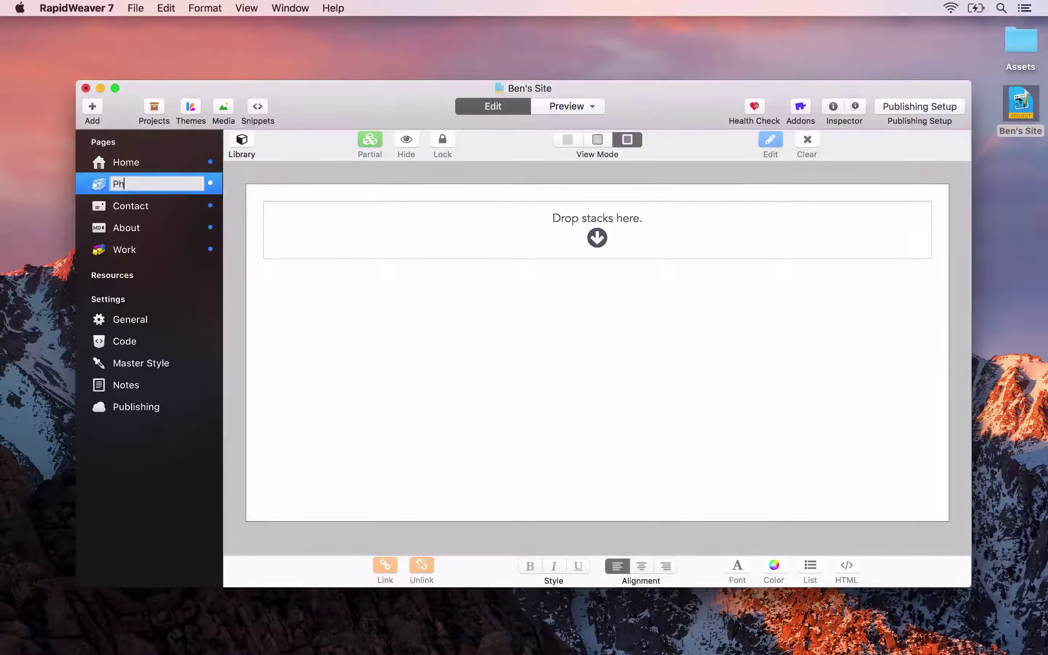
text(otography)
key(Return)
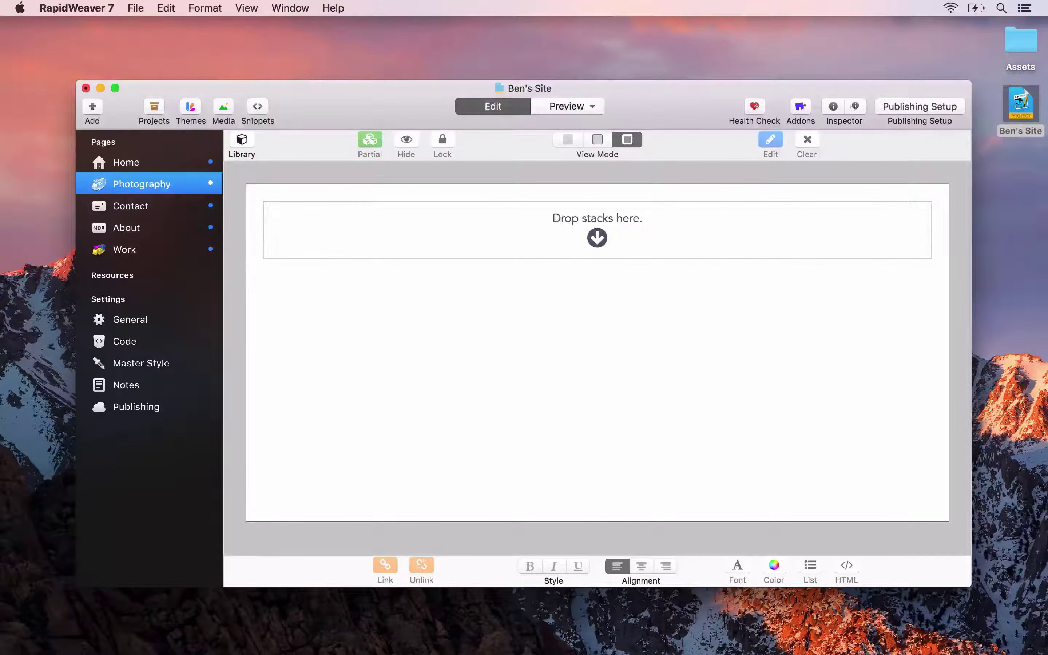
drag(98, 185, 105, 258)
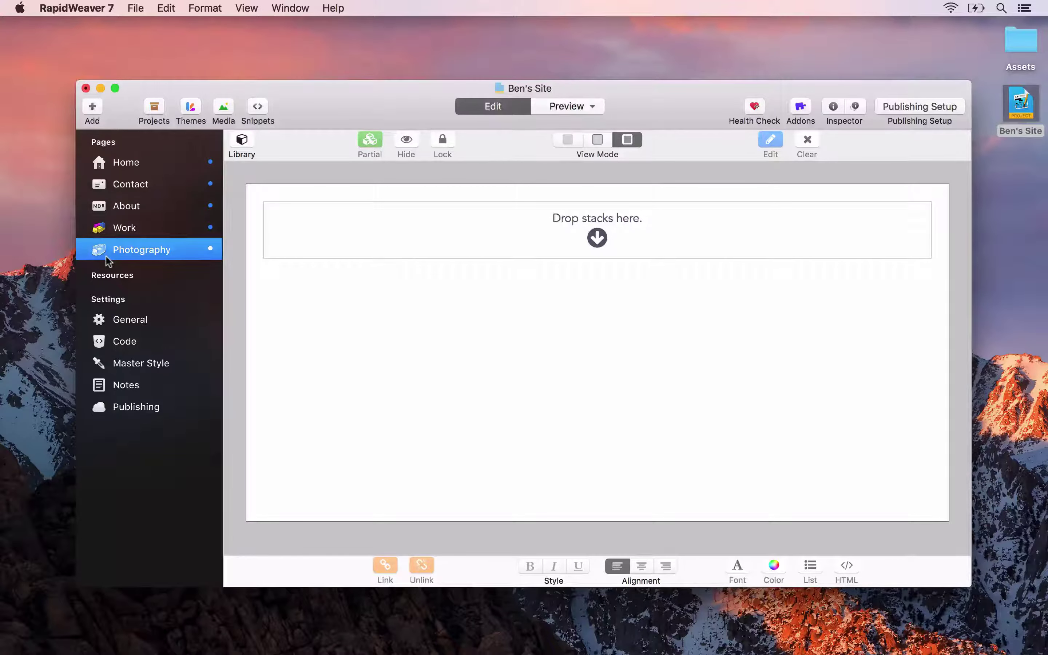
- Hide the page sidebar and show the stacks library filtered by the search term Foundry
key(super+ctrl+s)
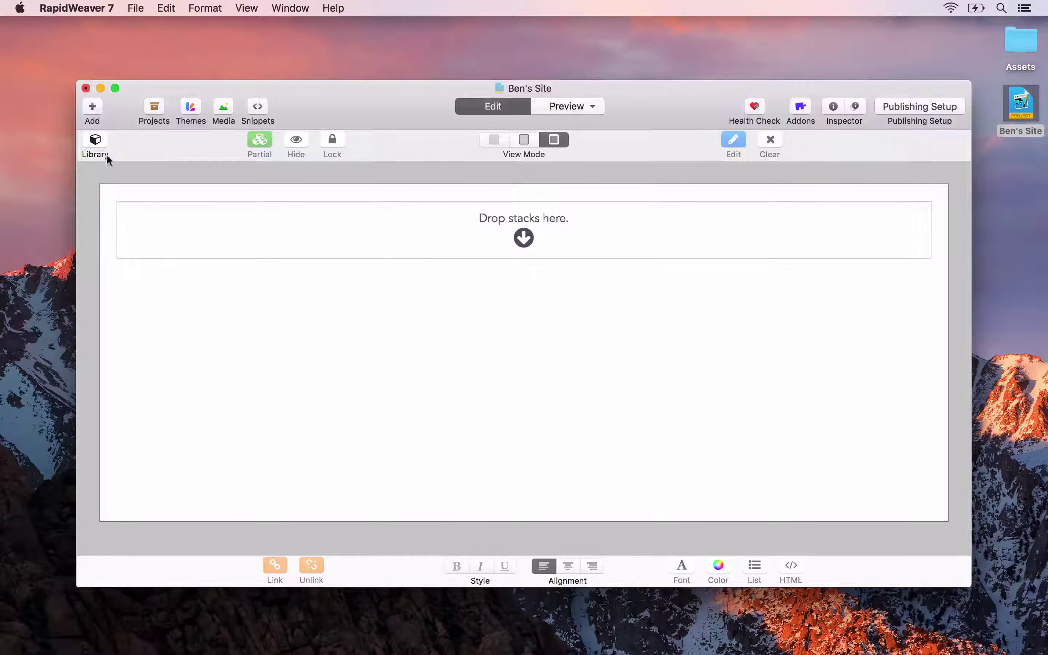
click(96, 141)
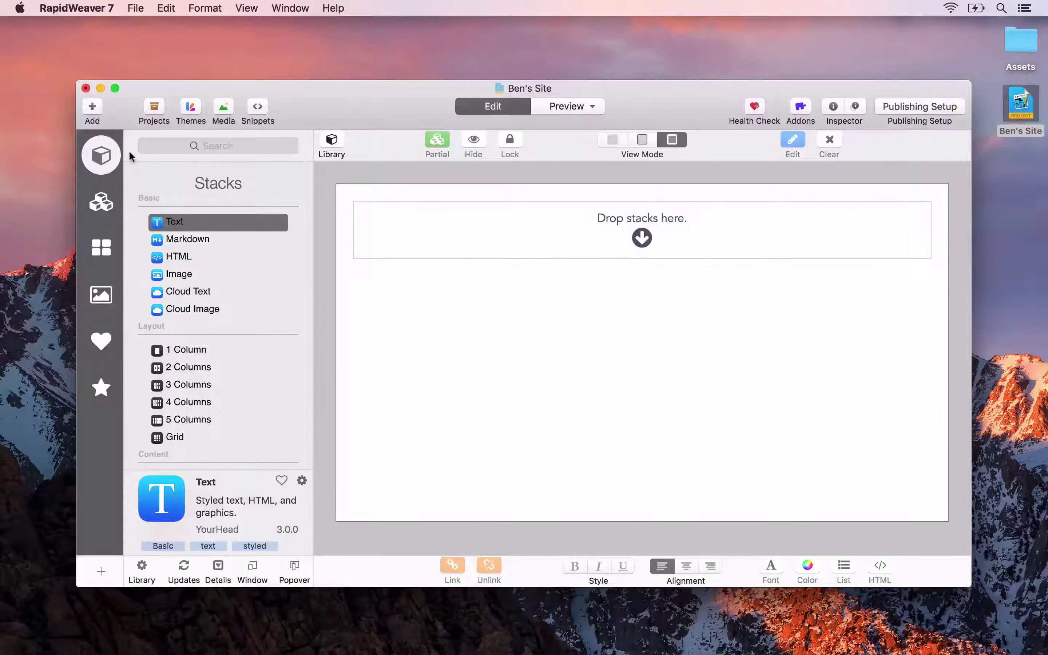
click(215, 144)
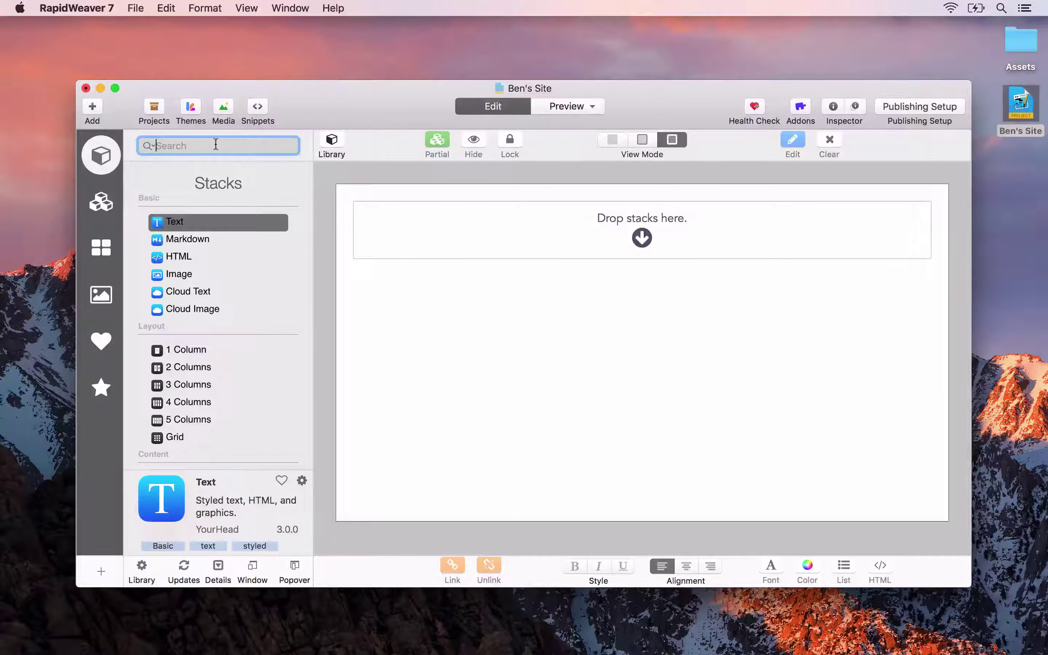
text(Foundry)
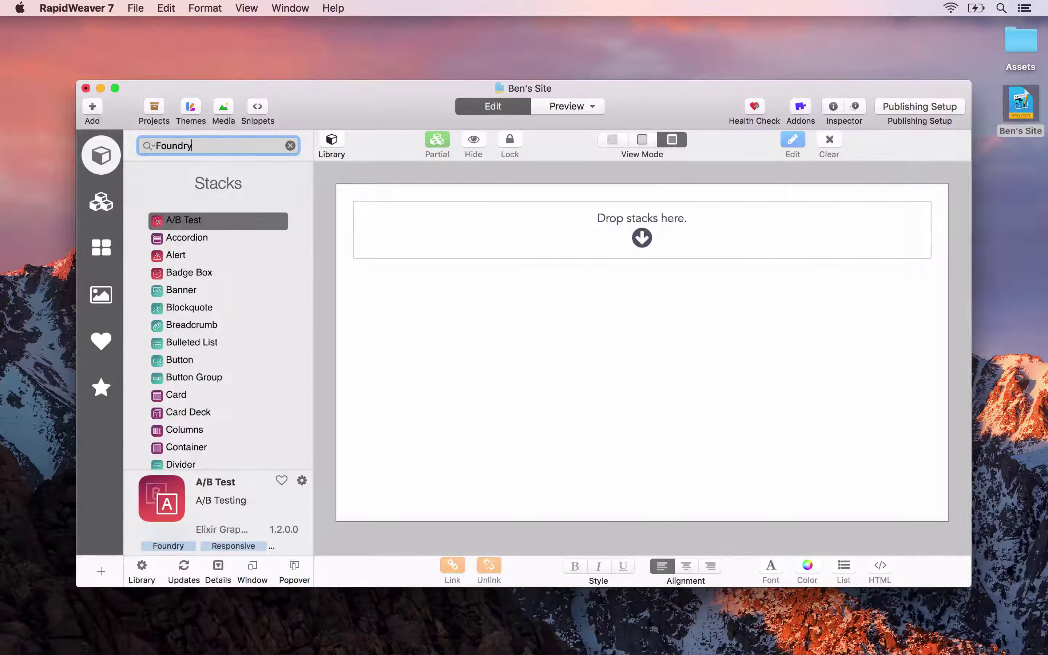
scroll(202, 266, down, 15)
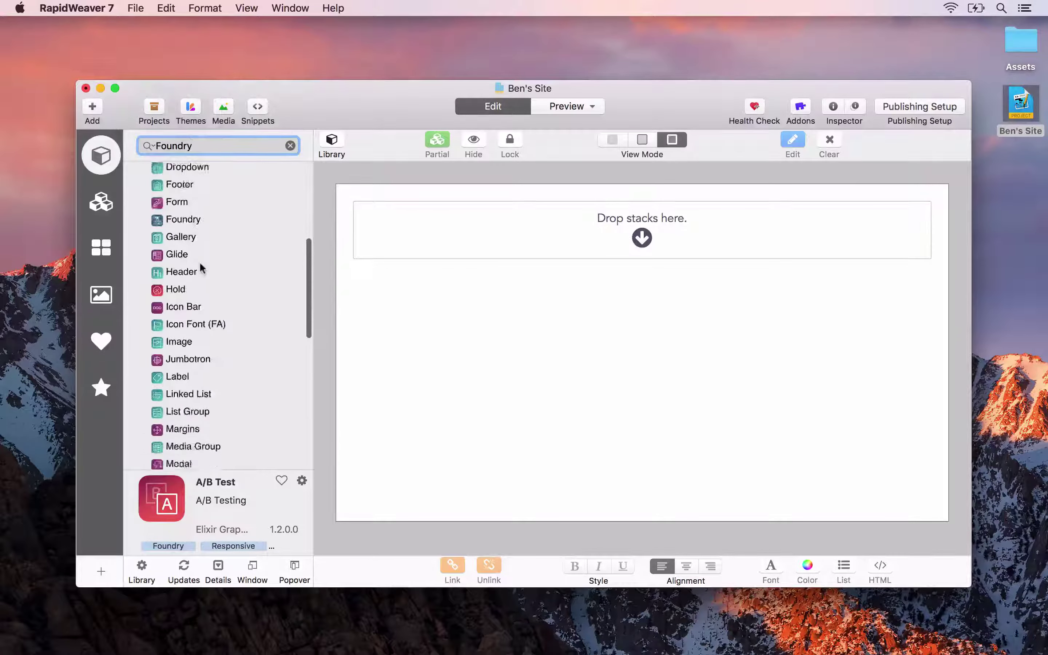
scroll(201, 267, down, 5)
scroll(201, 266, up, 20)
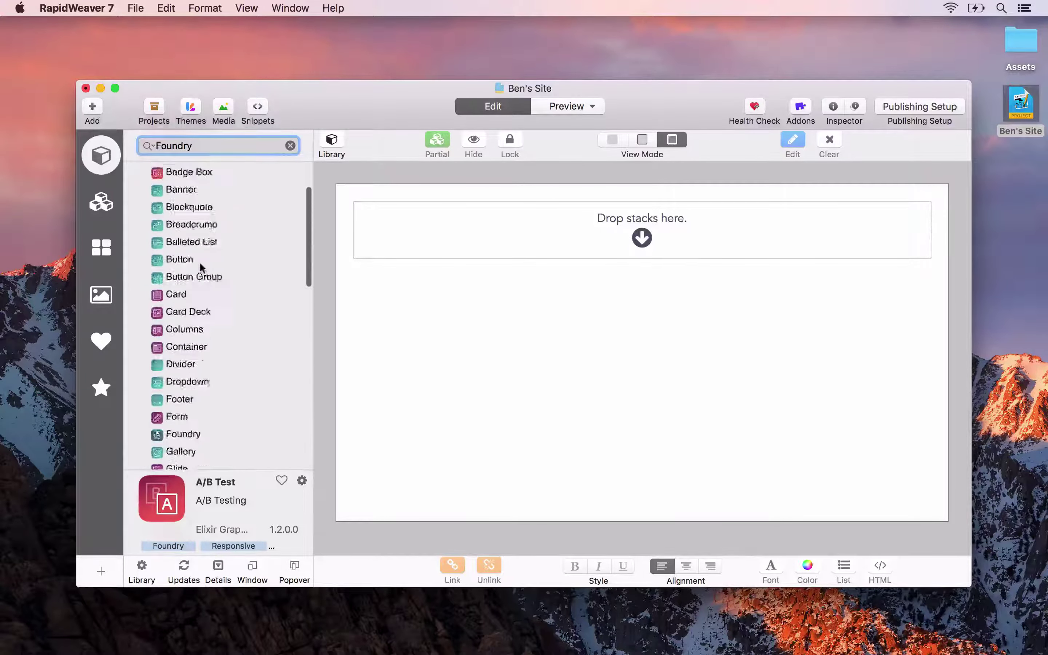
- Select all the Foundry stacks in the library and collect them in a group named Foundry
click(201, 267)
key(super+a)
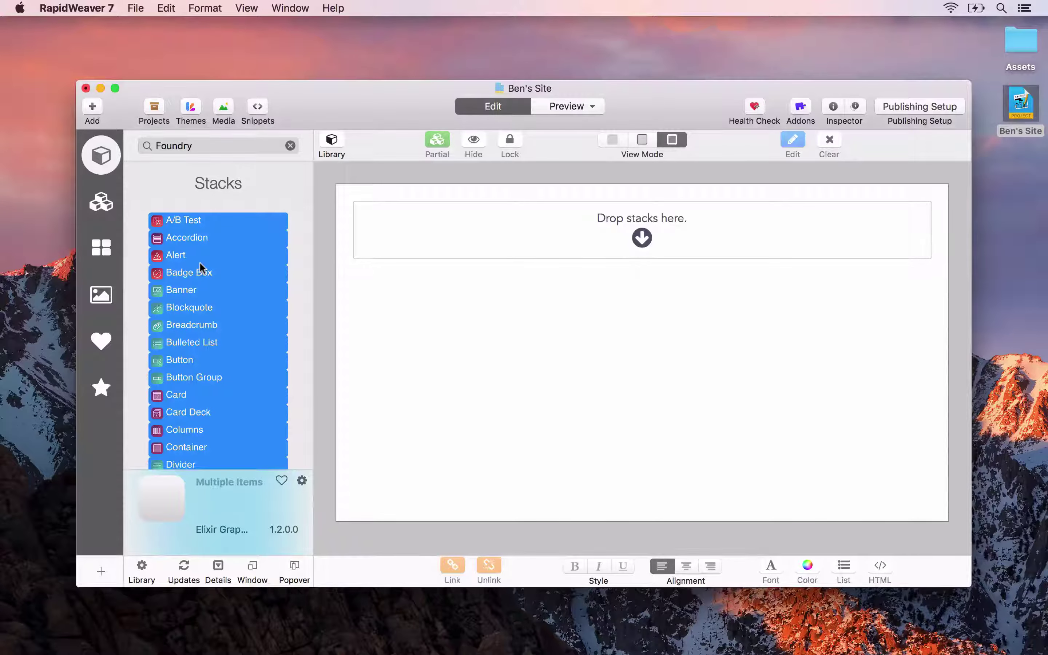
right_click(201, 267)
mouse_move(223, 308)
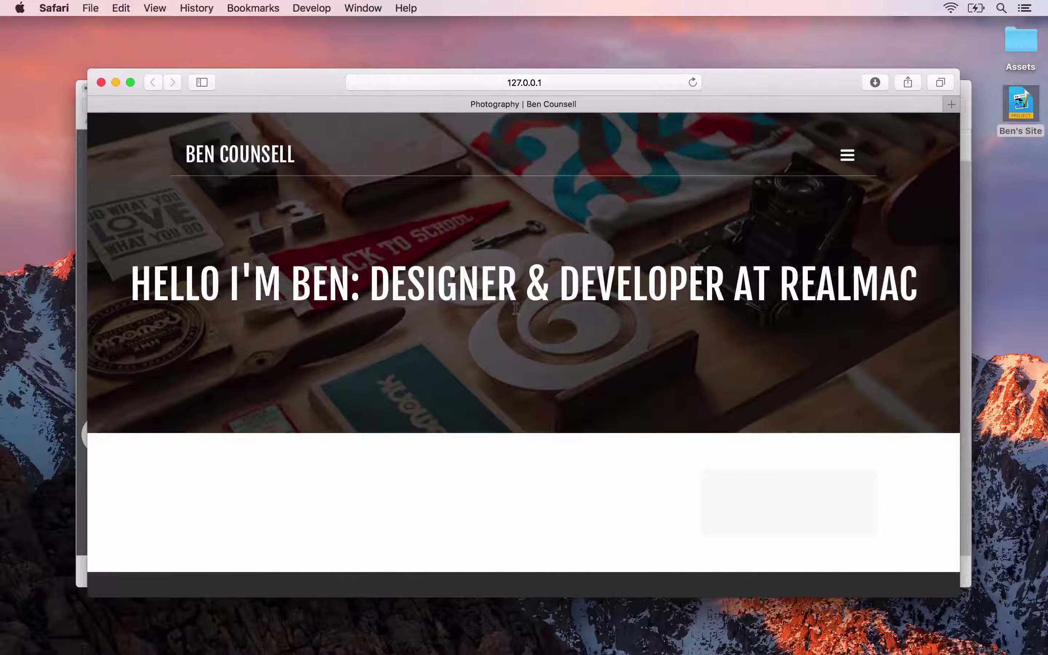
- Back in RapidWeaver, set the Photography page's page-specific theme to Foundry and preview the page in Safari
key(super+Tab)
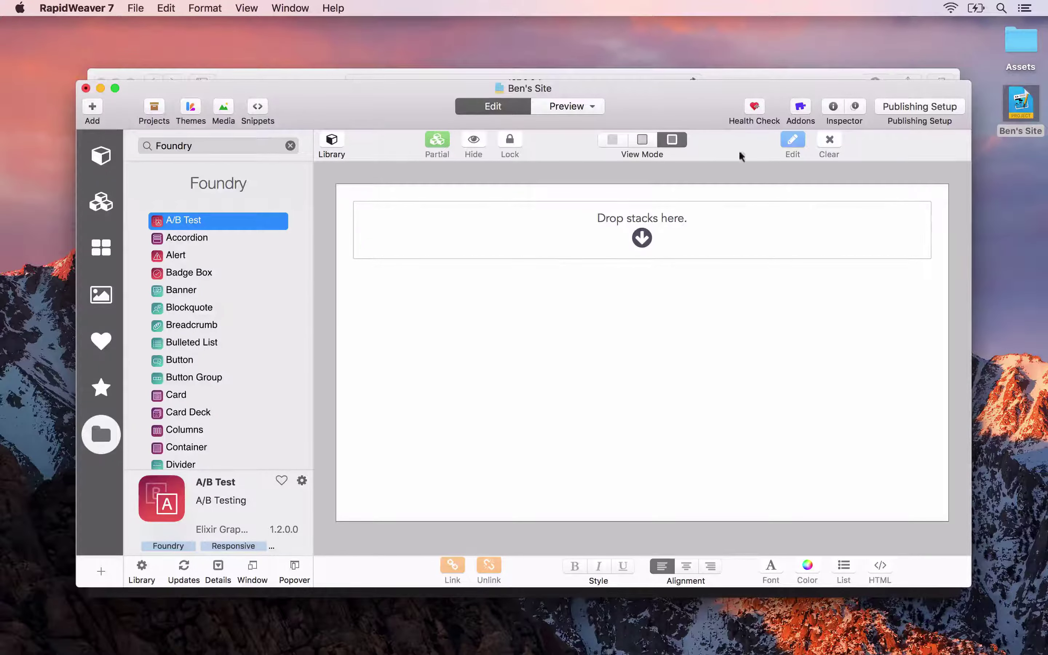
click(831, 107)
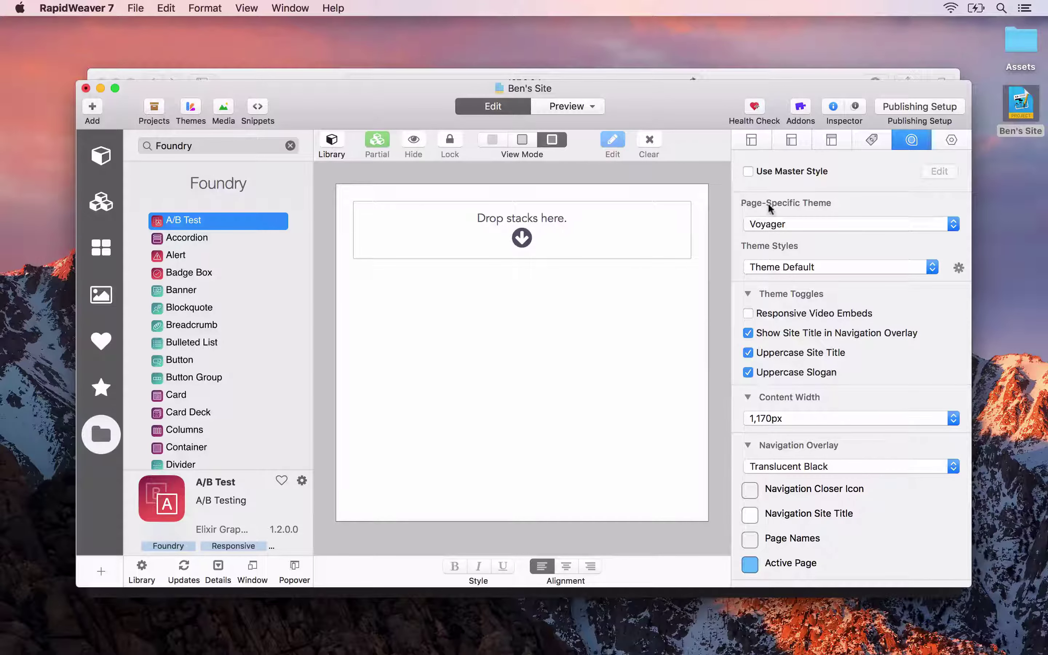
click(806, 225)
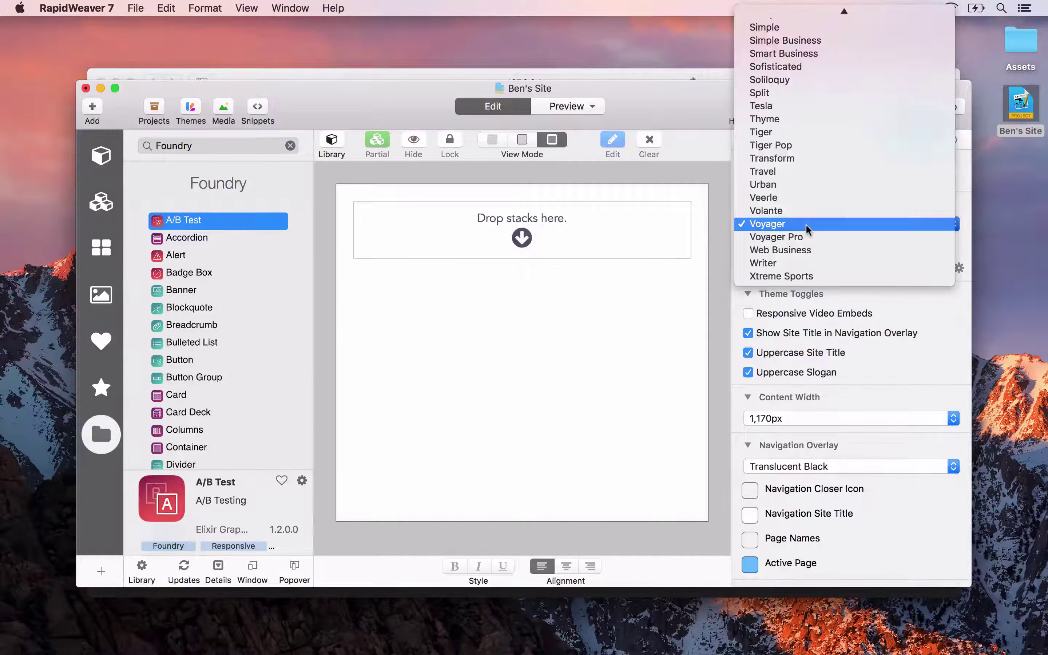
text(foundry)
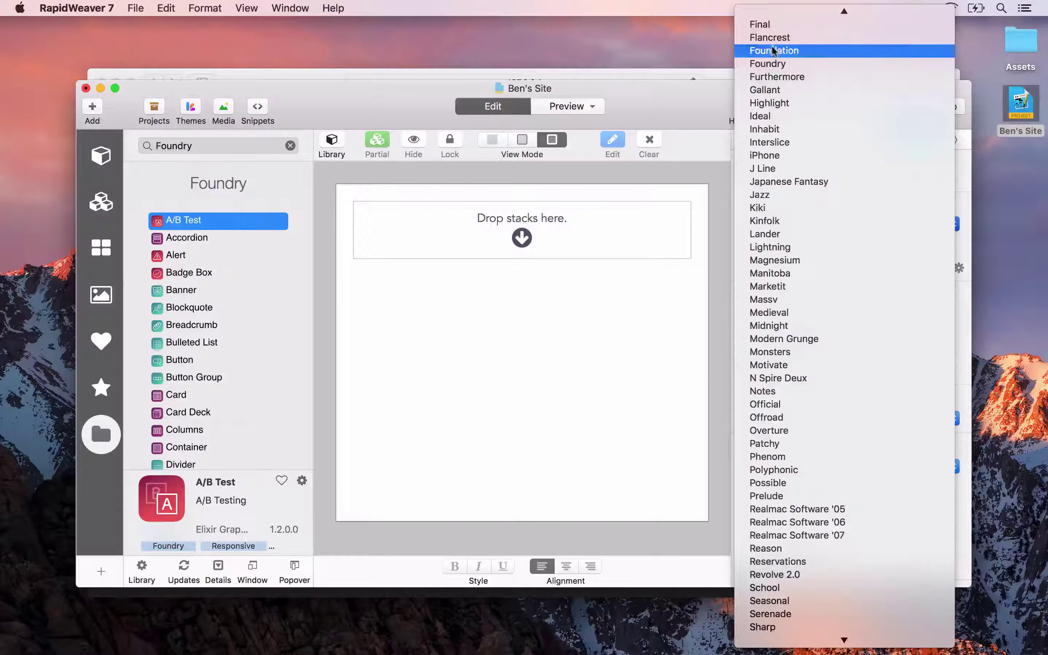
click(764, 63)
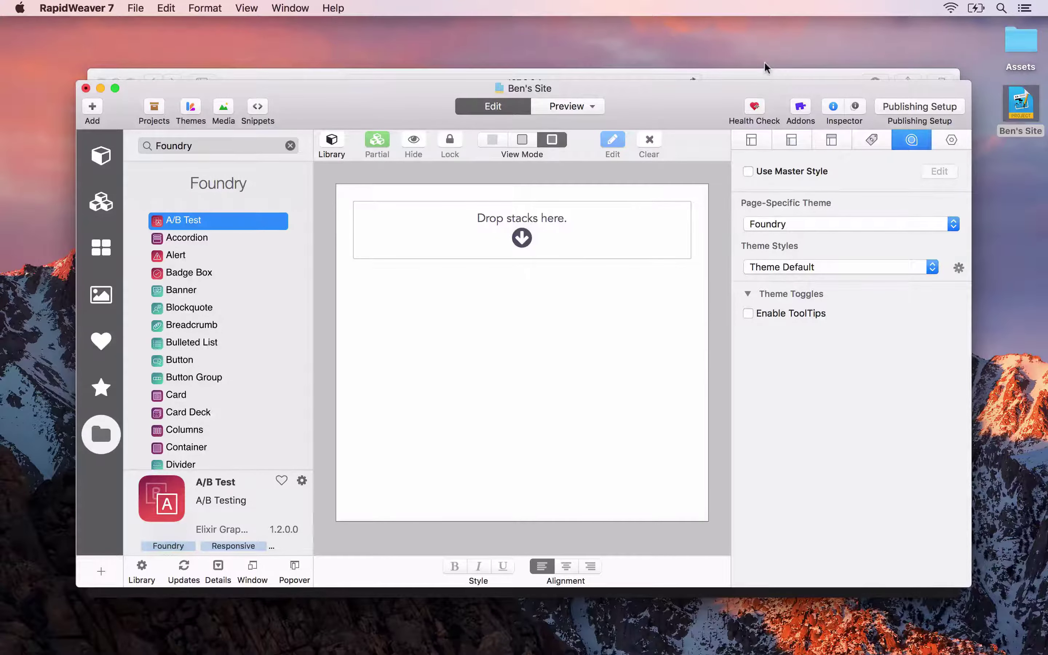
key(super+alt+p)
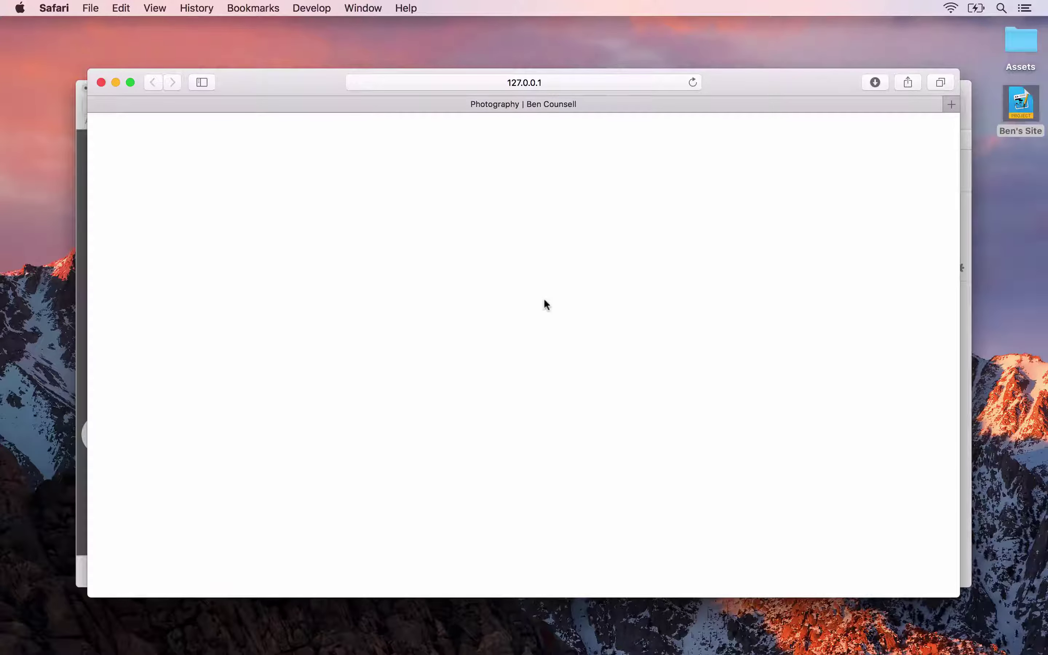
- Return to RapidWeaver and add the Foundry control center stack to the empty Photography page
key(super+Tab)
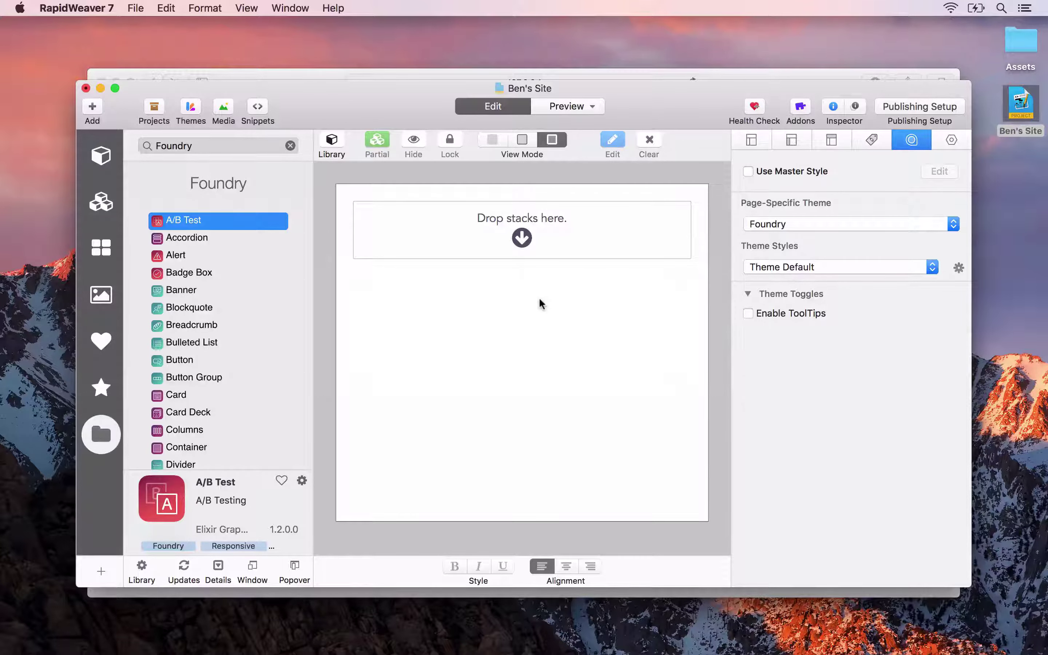
scroll(173, 360, down, 1)
scroll(173, 360, down, 8)
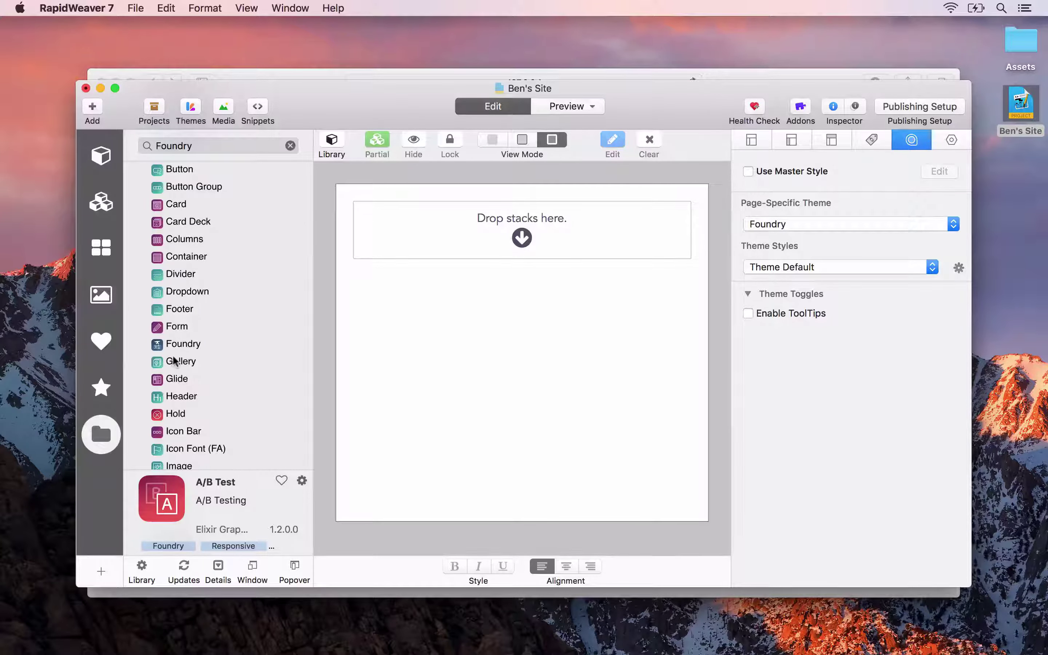
drag(182, 344, 432, 236)
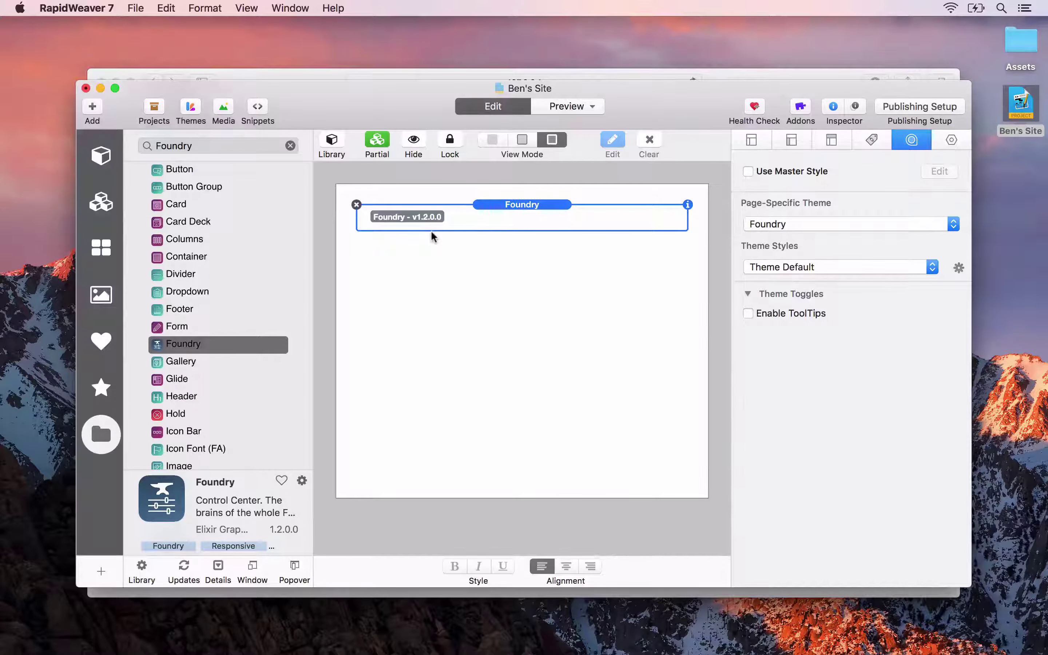
- Examine the Foundry stack's settings for brand colors, links, fonts, paragraph, border radius and site background
click(951, 139)
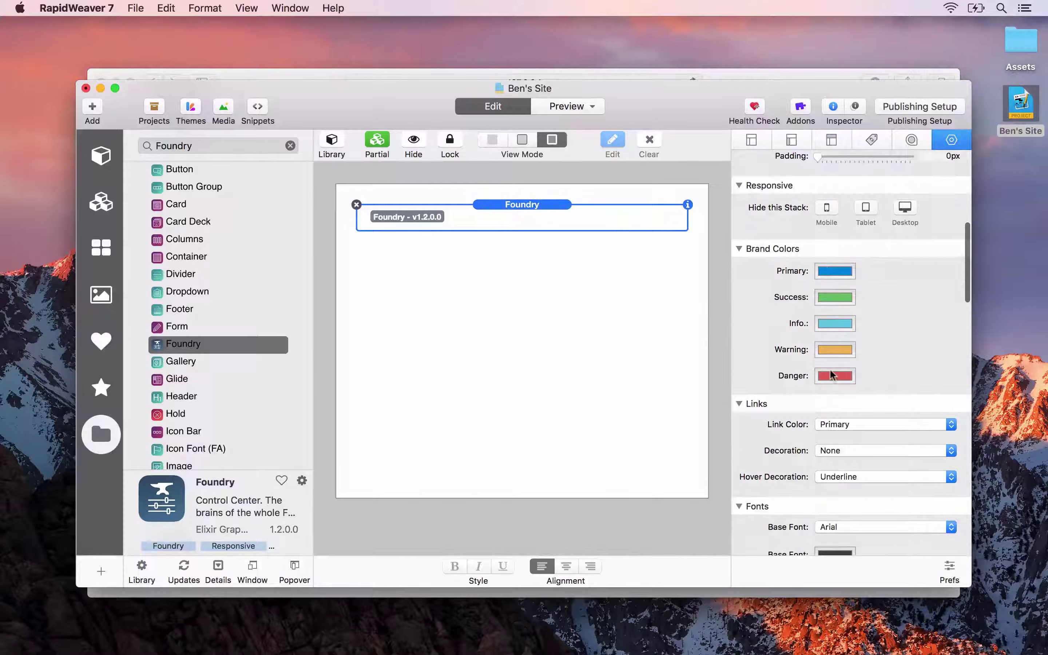
scroll(833, 367, down, 3)
scroll(836, 389, down, 1)
scroll(843, 355, down, 15)
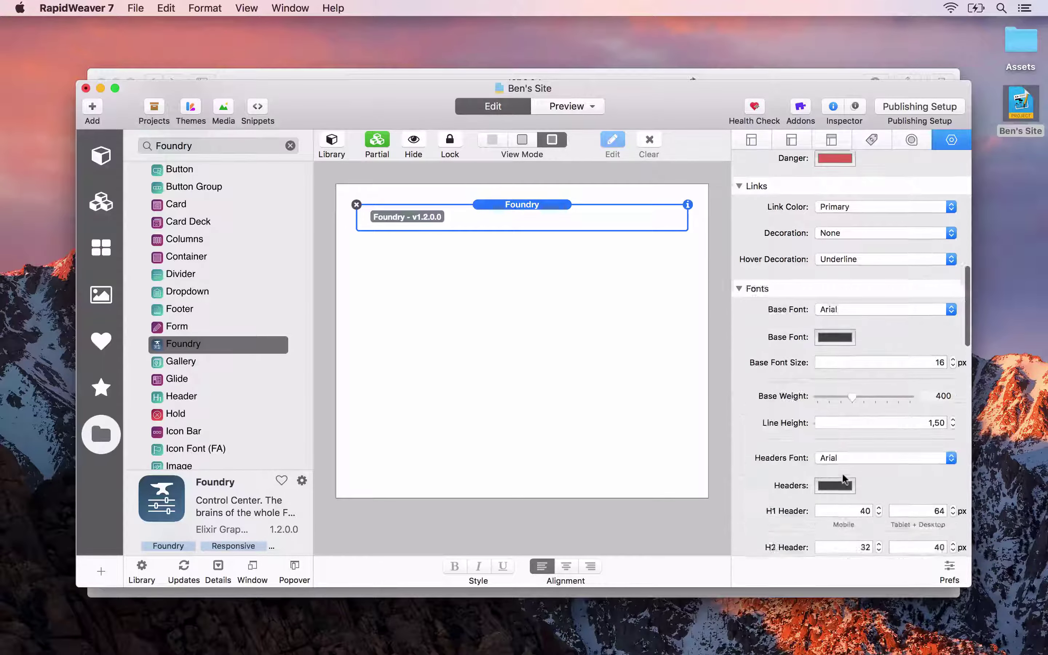
scroll(861, 466, down, 5)
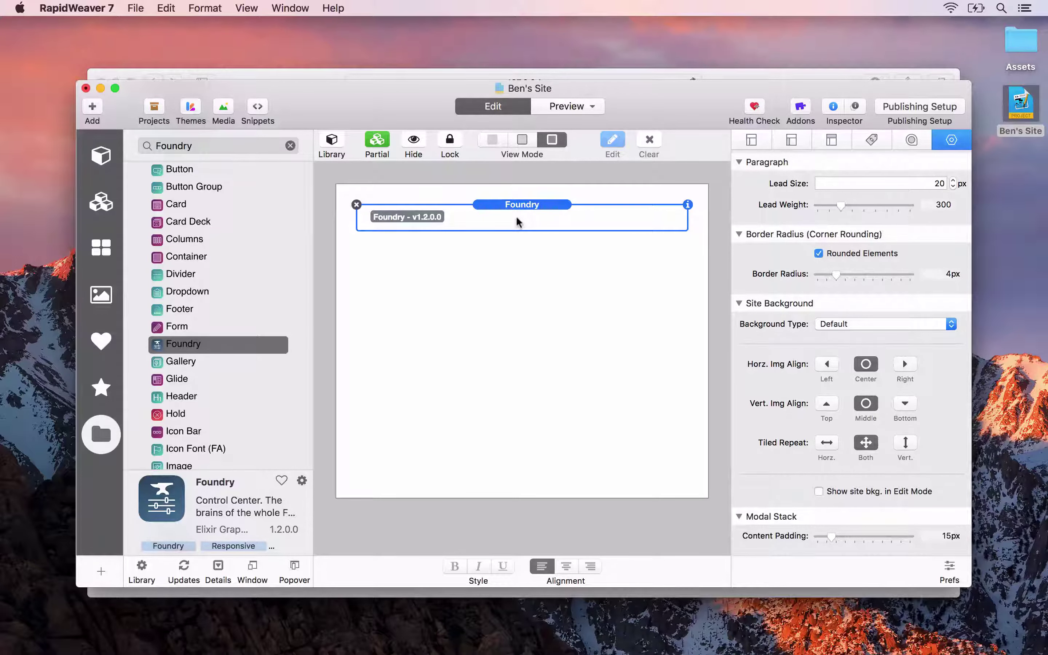
- Search the stacks library for nav and add a Nav. Bar stack below the Foundry stack
click(225, 145)
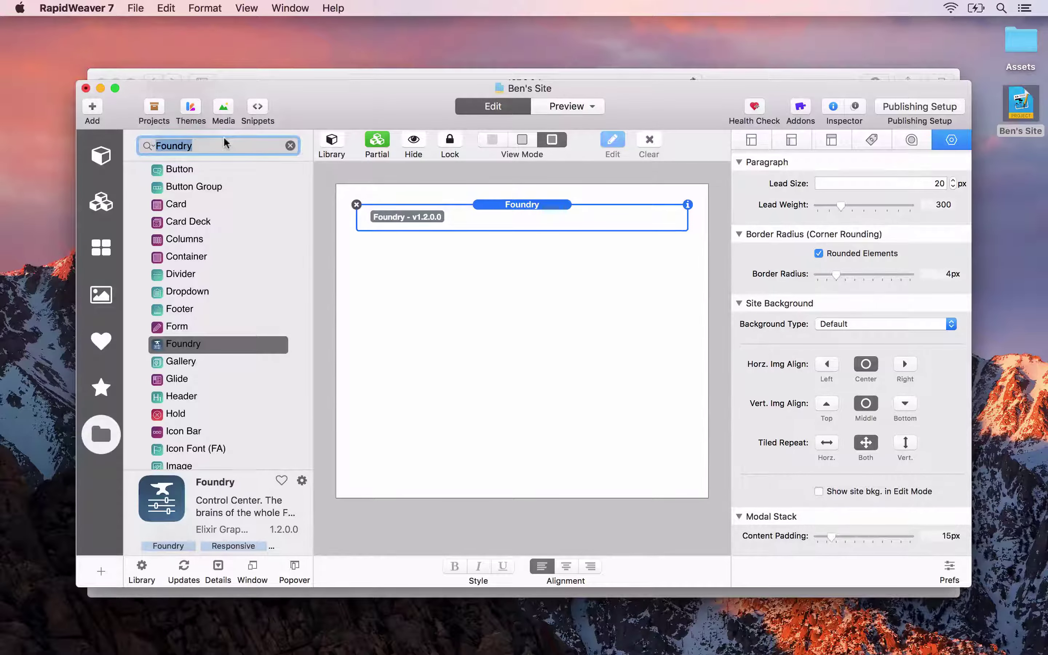
text(nac)
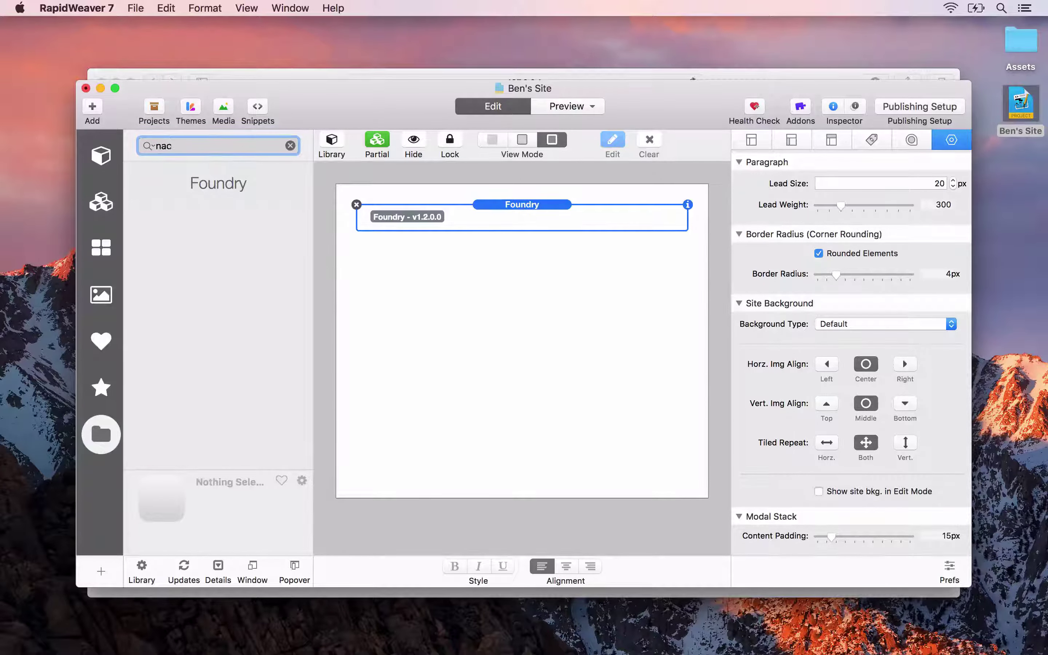
key(BackSpace)
text(v)
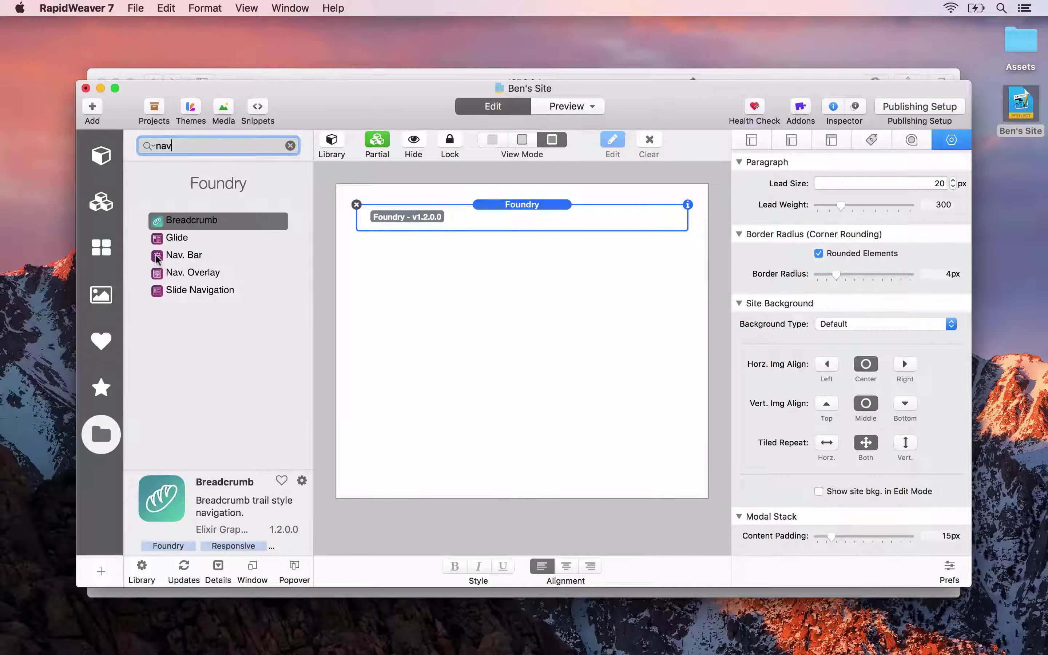
drag(157, 259, 475, 259)
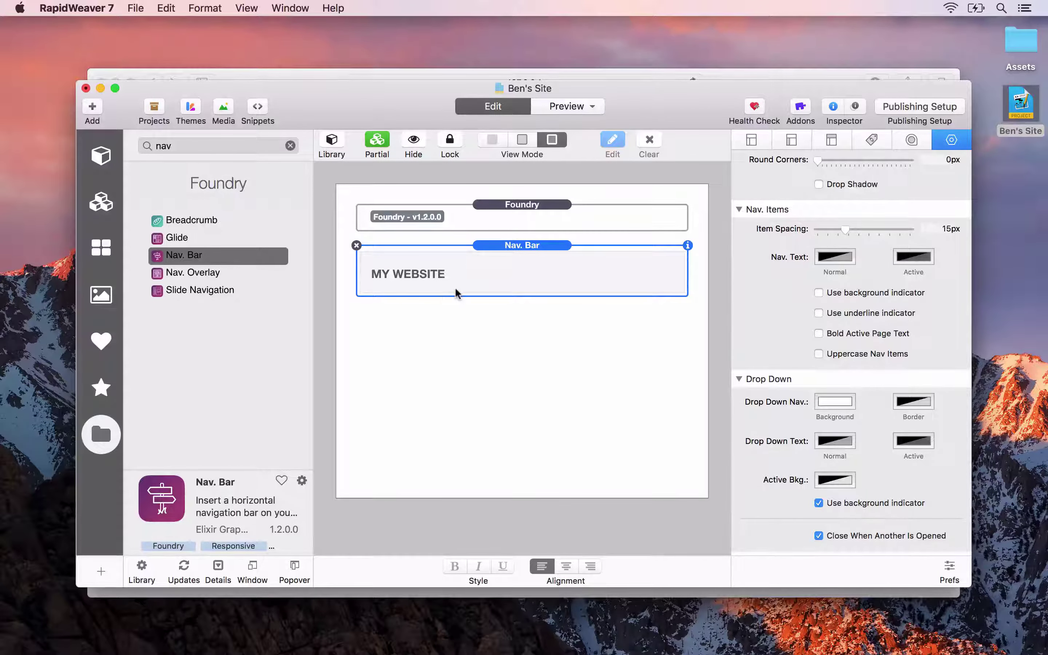
- Preview the site in Safari, view the Photography page through the site navigation, and return to RapidWeaver
key(super+alt+p)
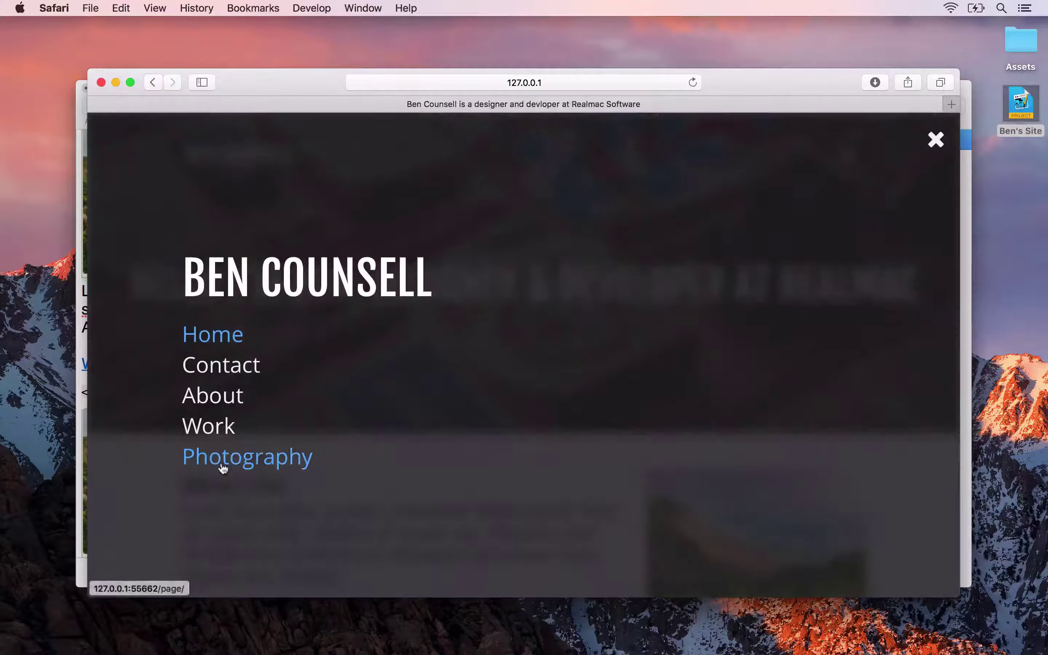
click(220, 461)
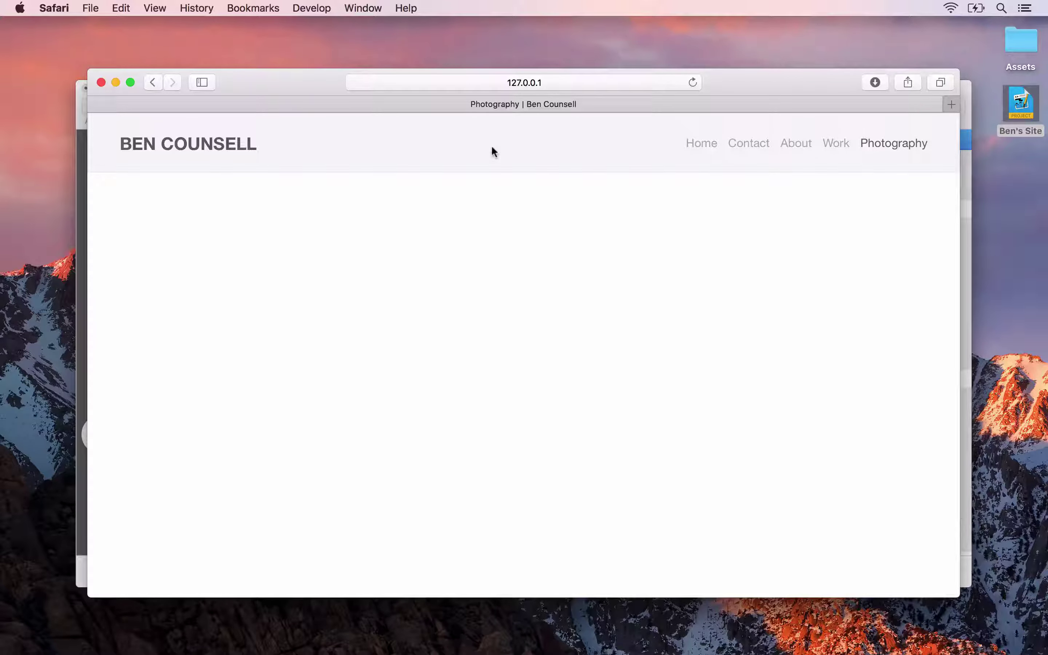
key(super+Tab)
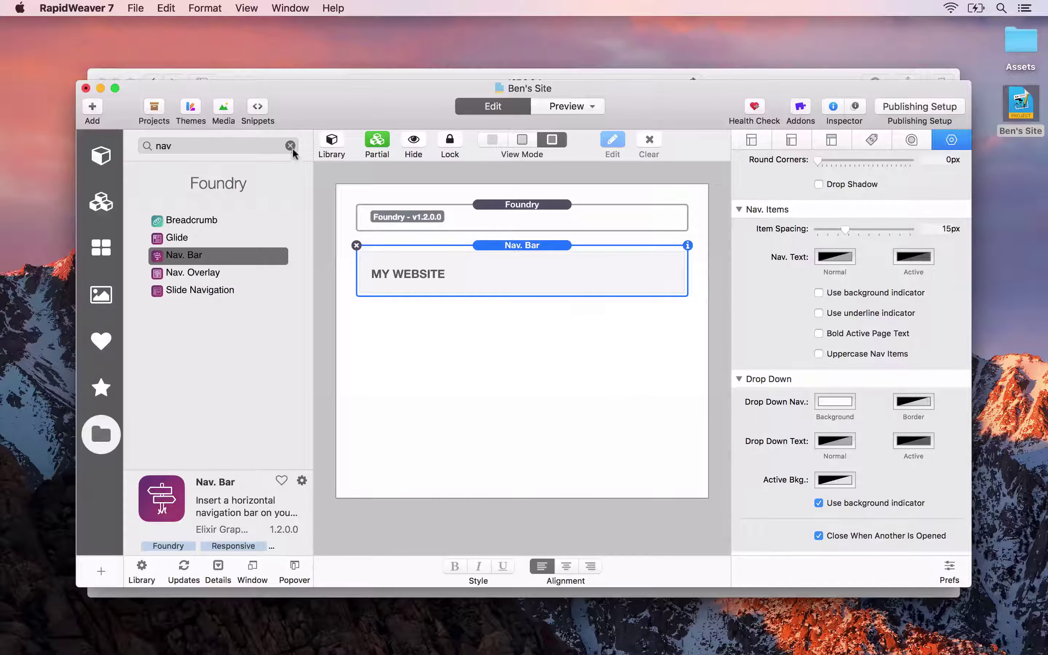
- Search the stacks library for banner and add a Banner stack below the Nav. Bar
click(291, 145)
click(260, 145)
text(b)
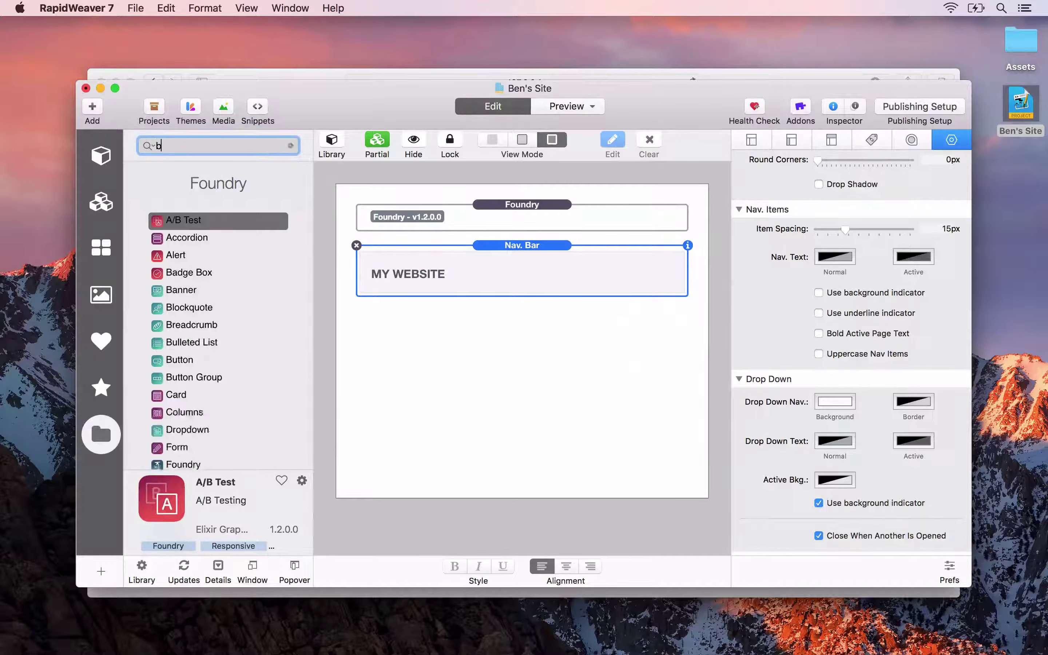
text(anner)
click(156, 220)
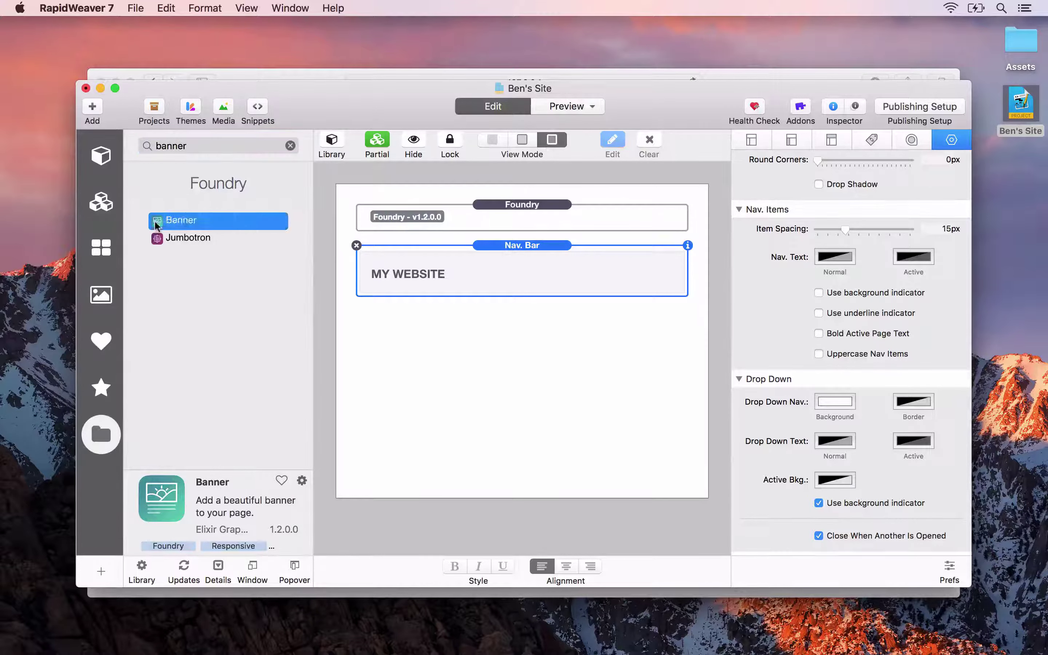
drag(153, 220, 449, 320)
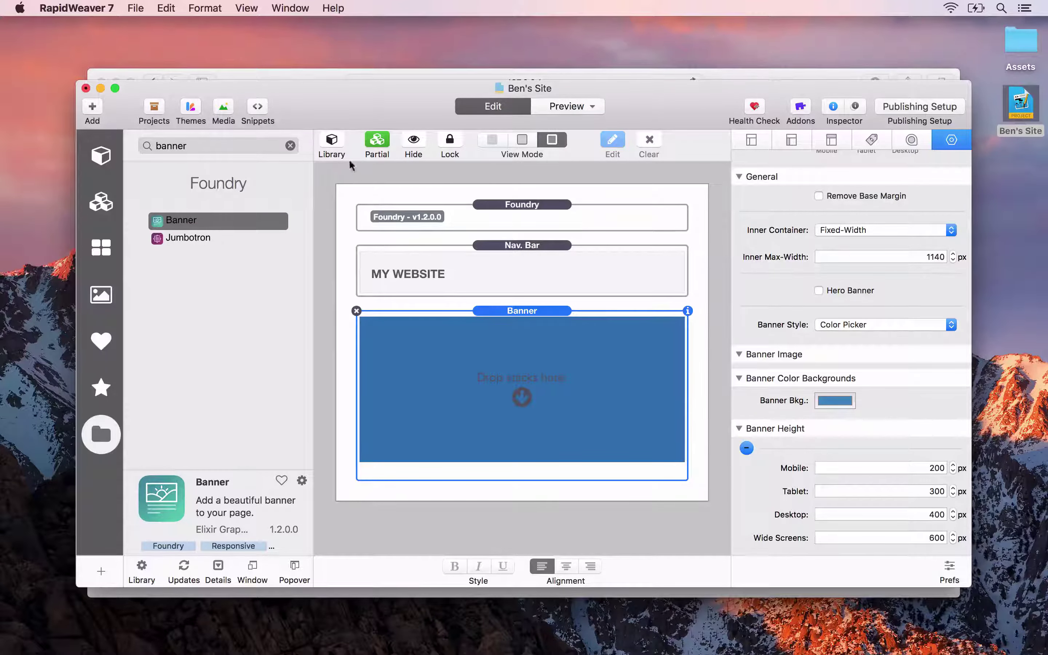
- Set the Banner's style to Image and use banner.jpg from the Assets folder as its banner image
click(333, 138)
scroll(403, 369, down, 3)
click(885, 325)
click(835, 311)
double_click(1020, 46)
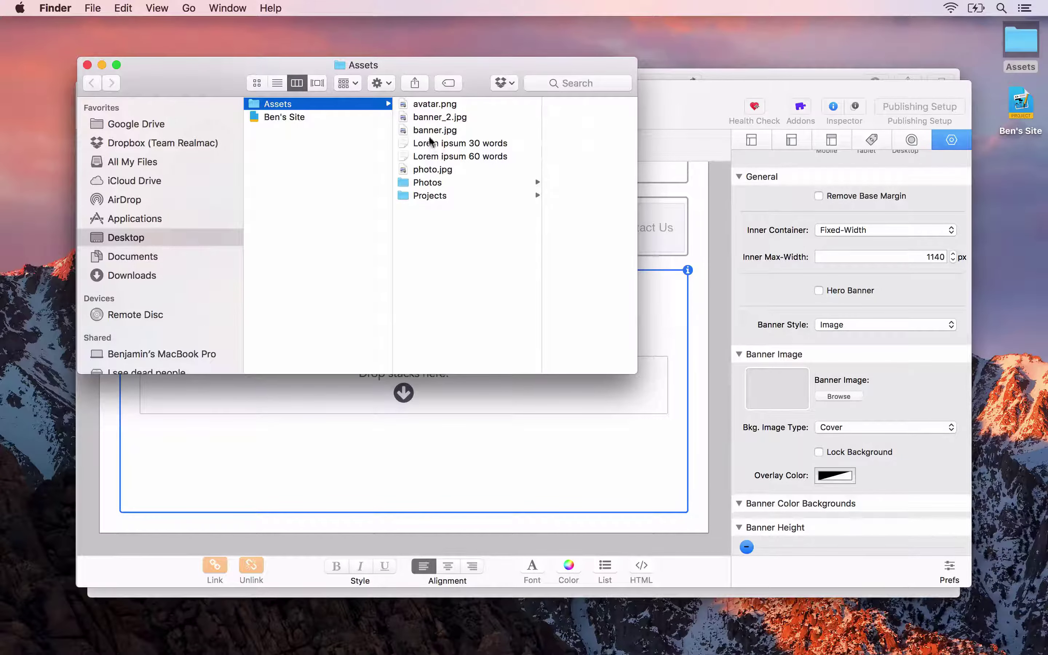
drag(427, 132, 777, 389)
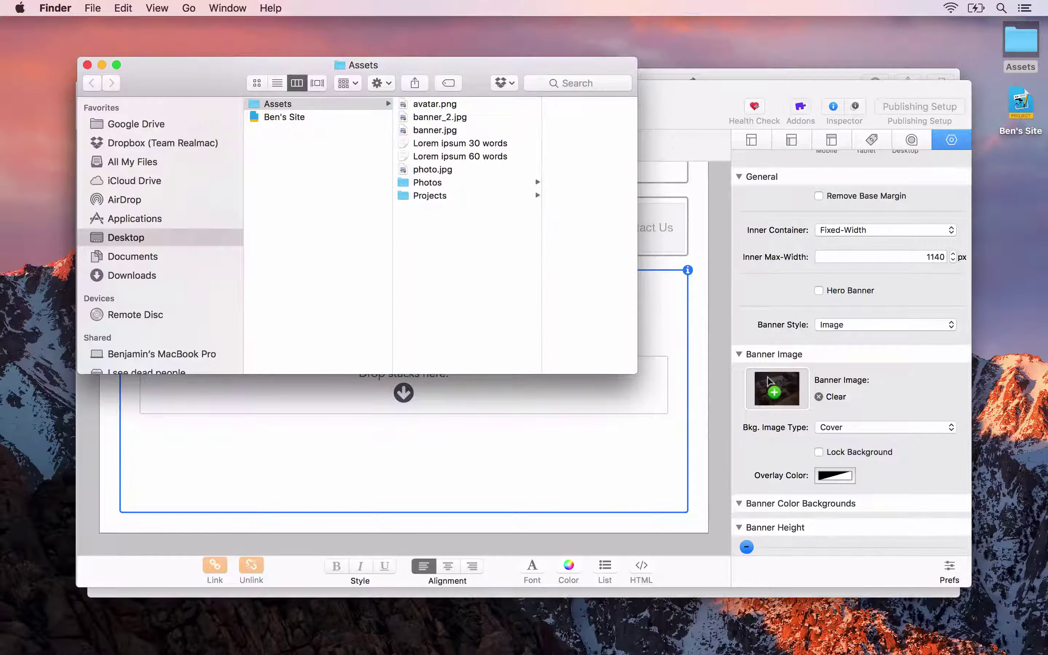
click(87, 64)
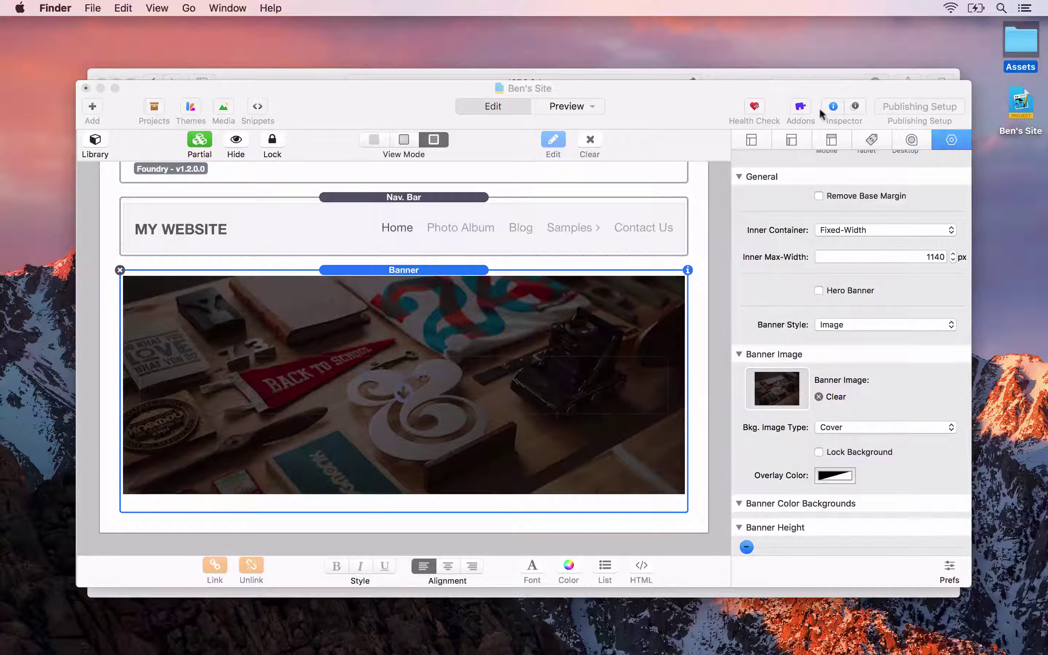
- Add a Header stack inside the Banner with a Paragraph stack beneath it from the stacks library
click(831, 106)
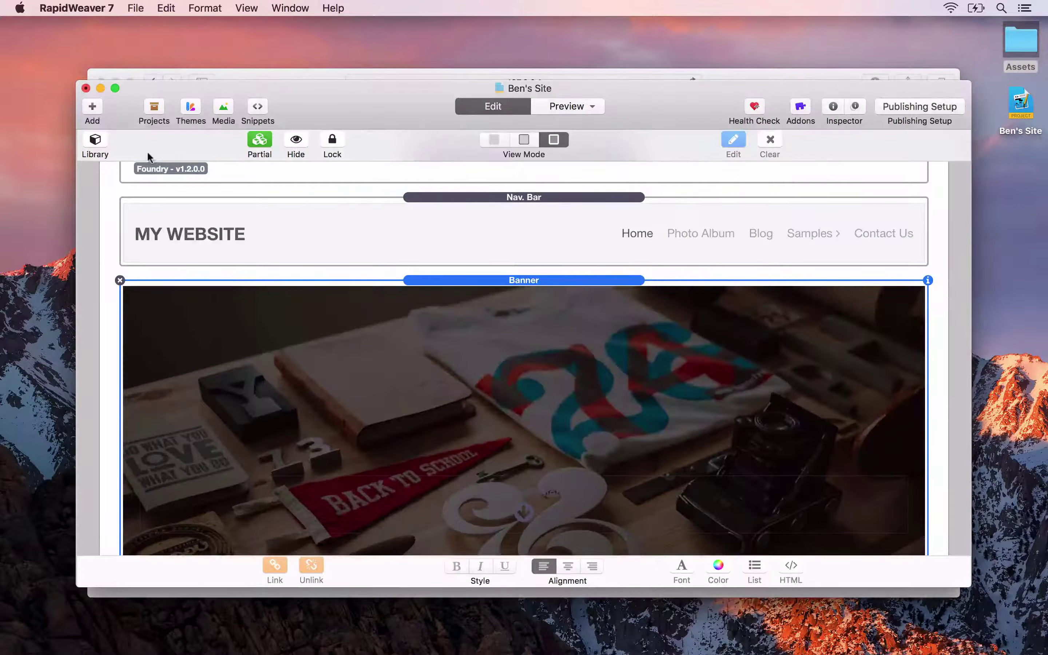
click(97, 138)
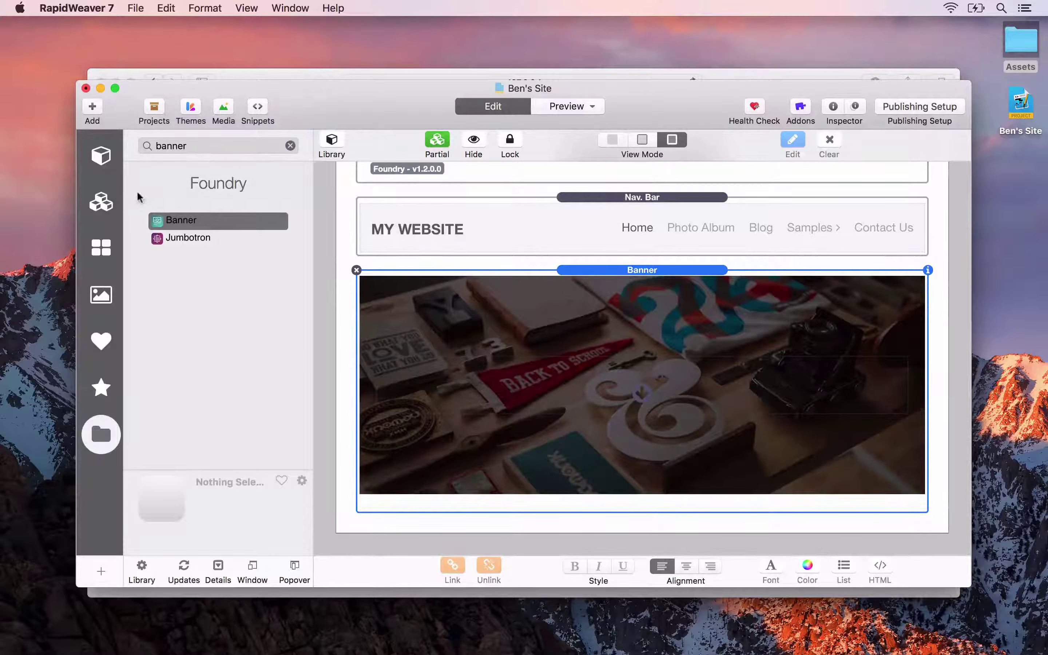
click(290, 145)
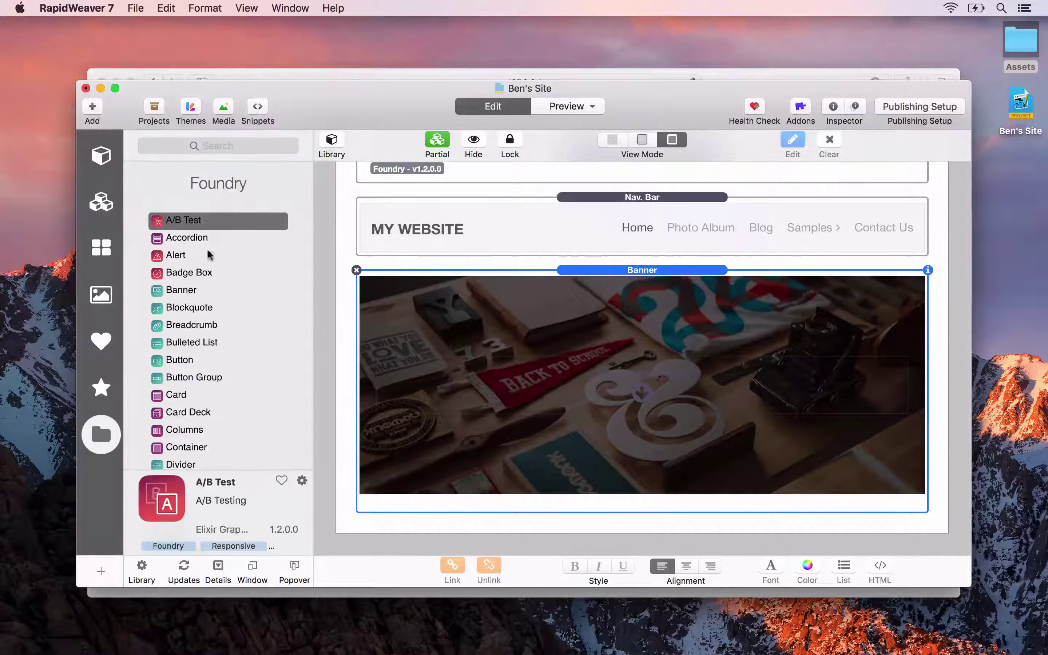
click(218, 145)
text(para)
drag(188, 220, 538, 426)
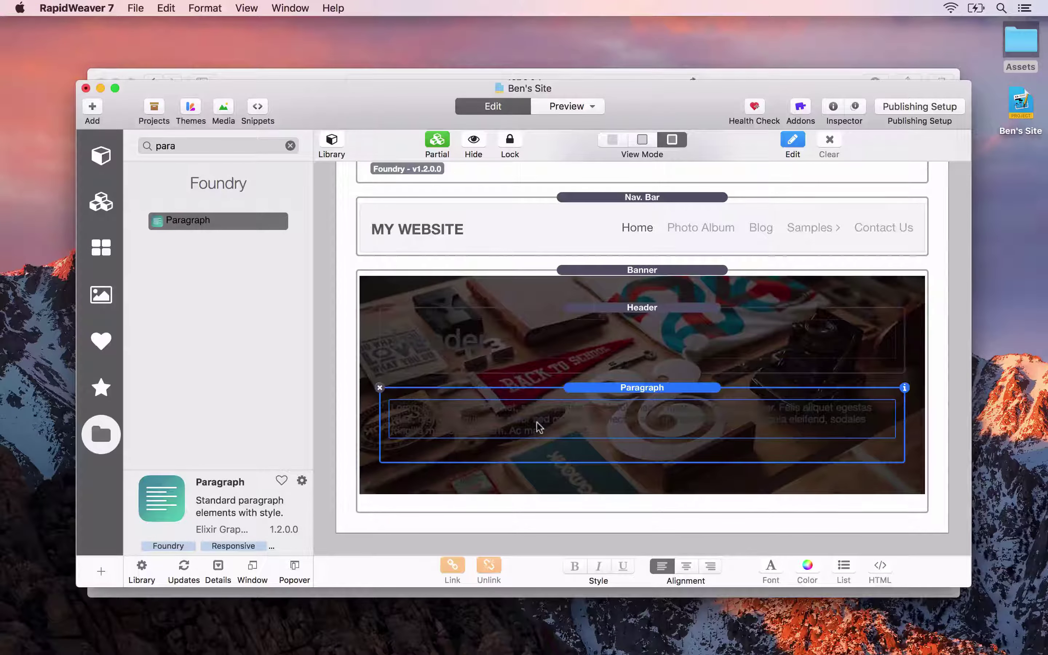
- Set the Header stack's style to Color Picker with a white header color and align it to the center
click(621, 350)
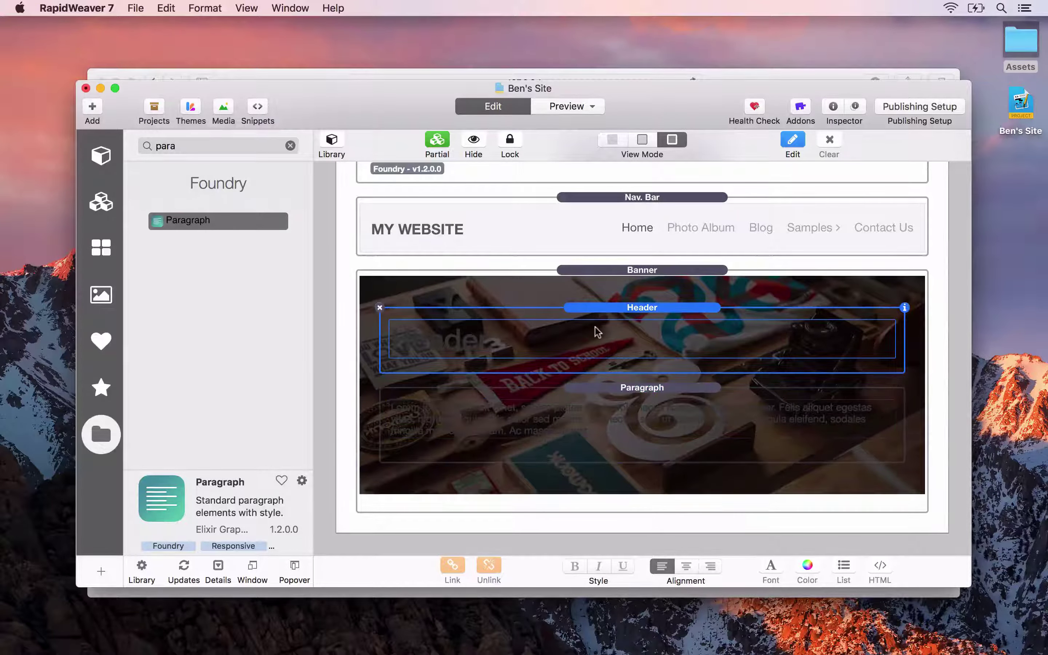
click(331, 140)
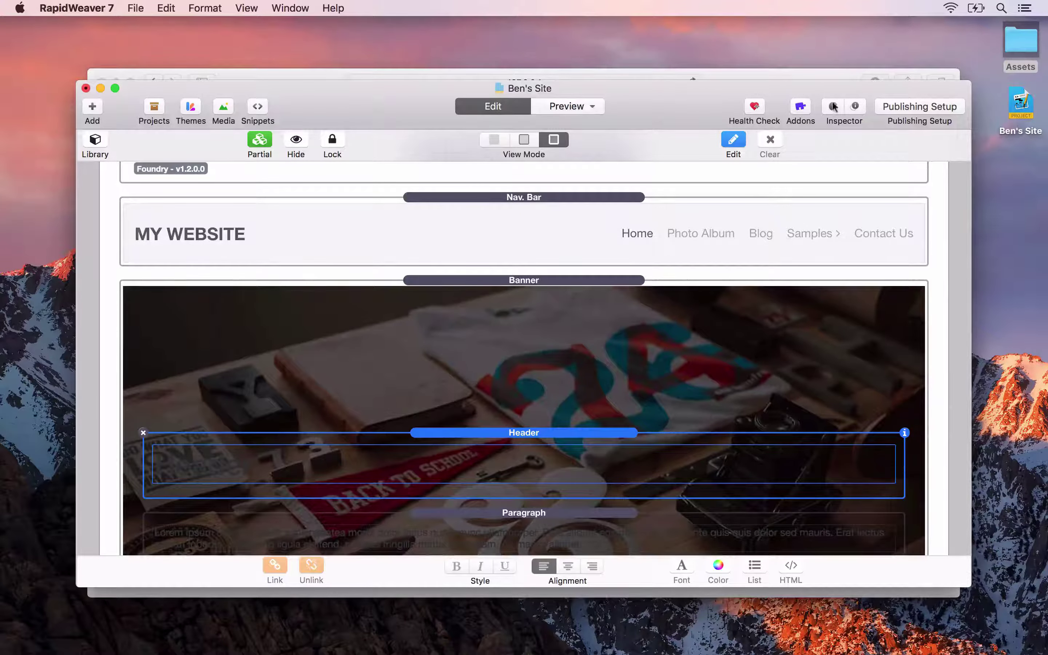
key(super+alt+i)
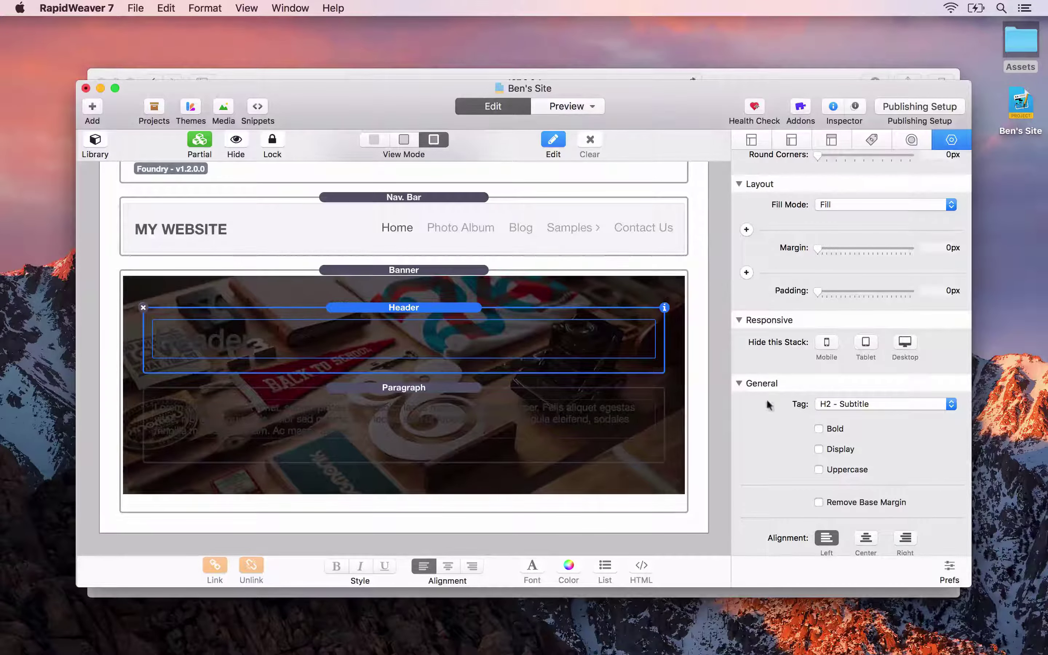
scroll(804, 413, down, 8)
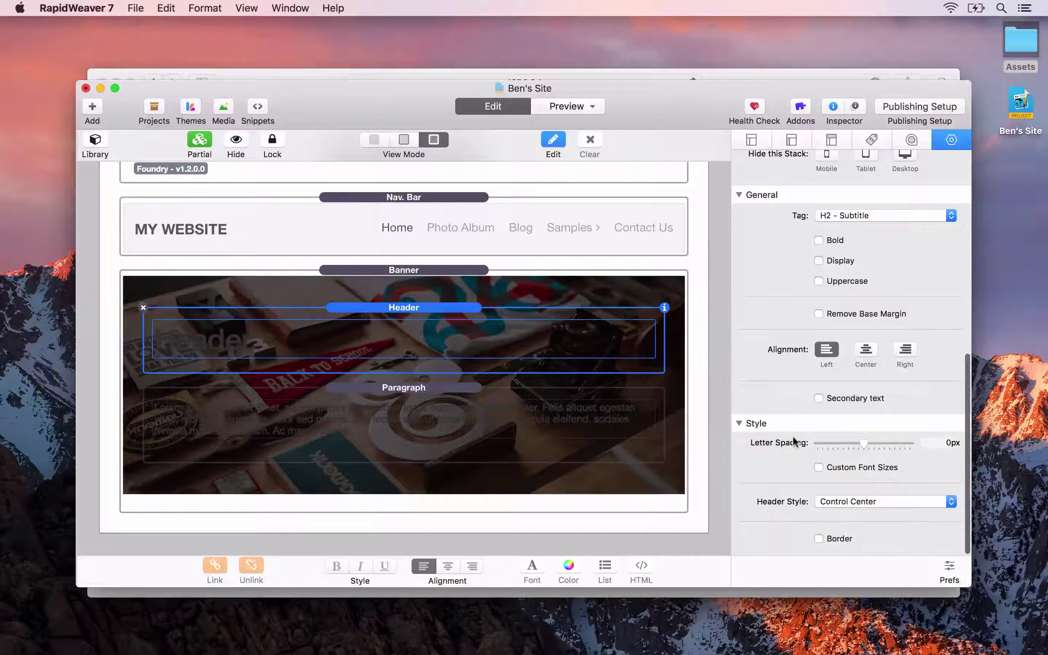
click(828, 501)
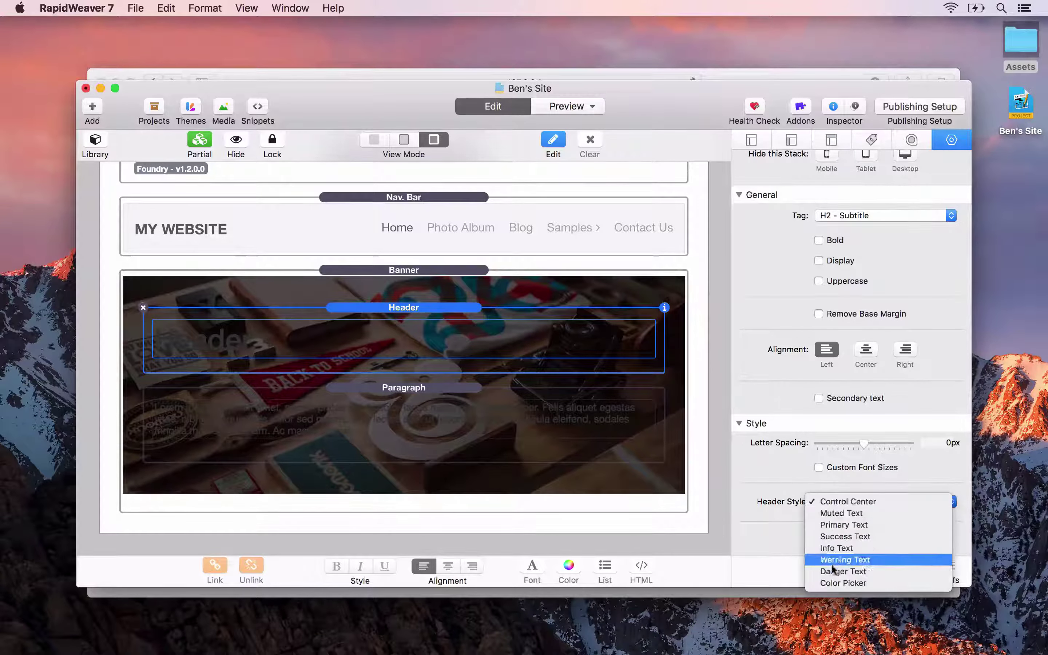
click(833, 581)
scroll(826, 510, down, 3)
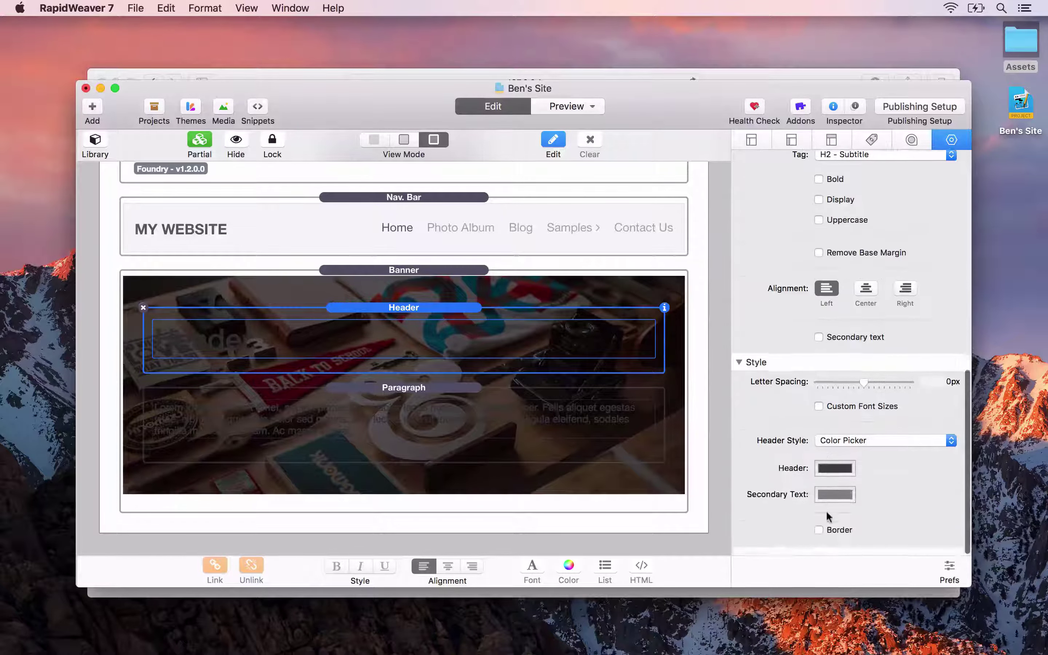
click(822, 478)
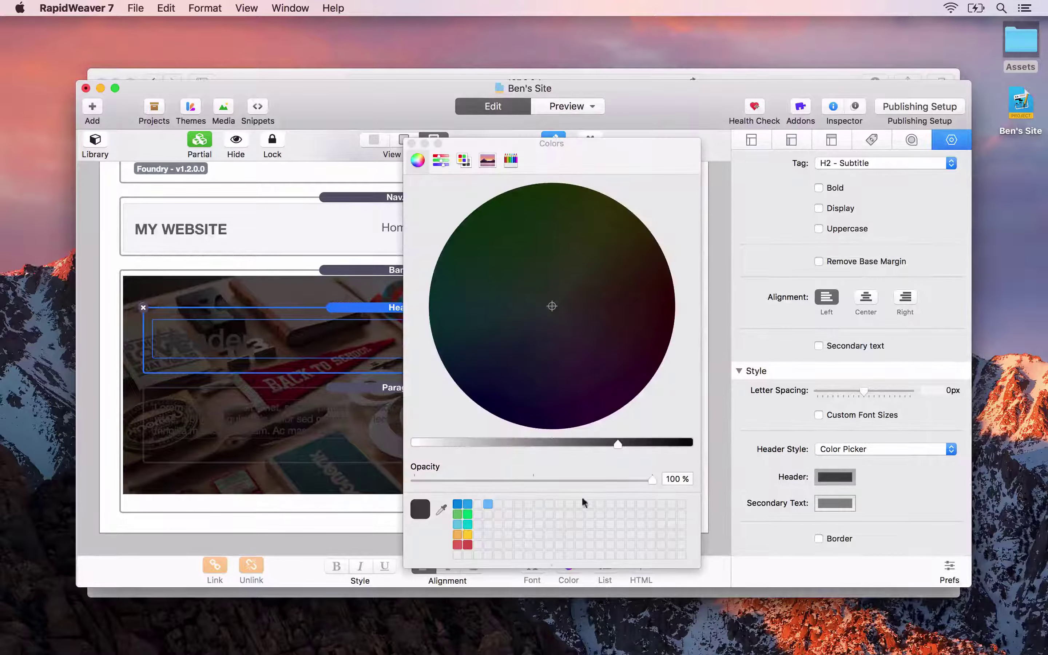
drag(449, 443, 378, 448)
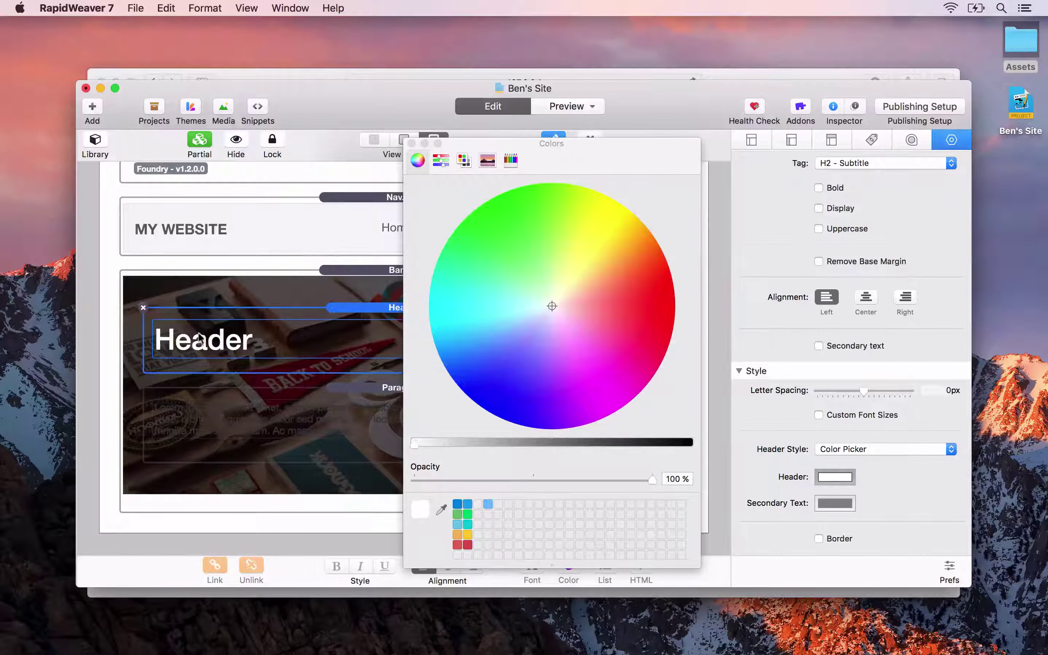
click(407, 149)
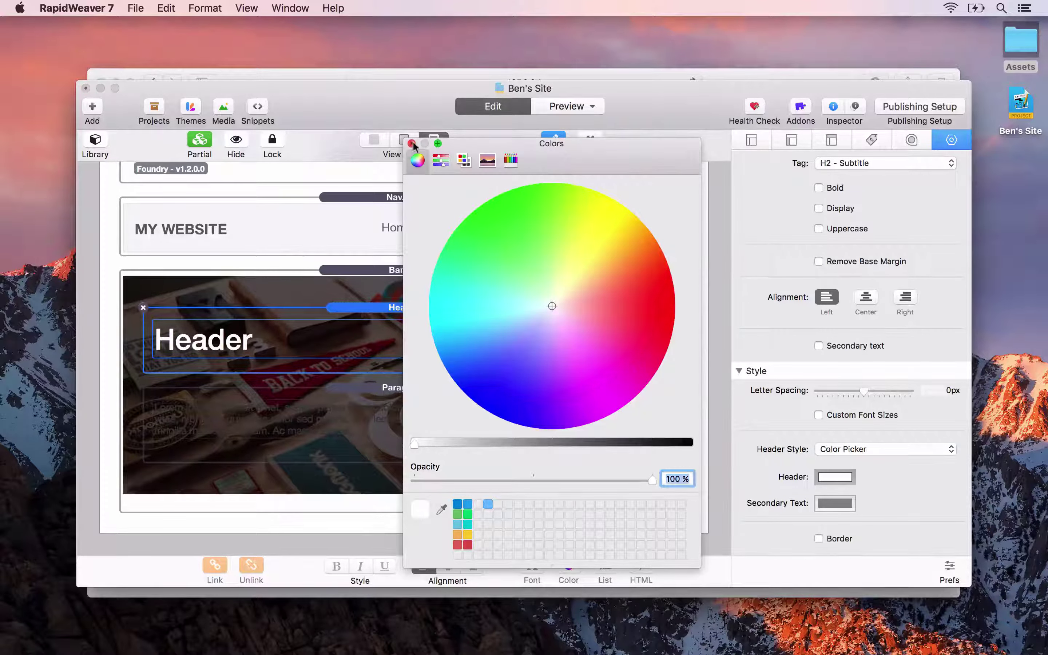
click(411, 143)
click(865, 297)
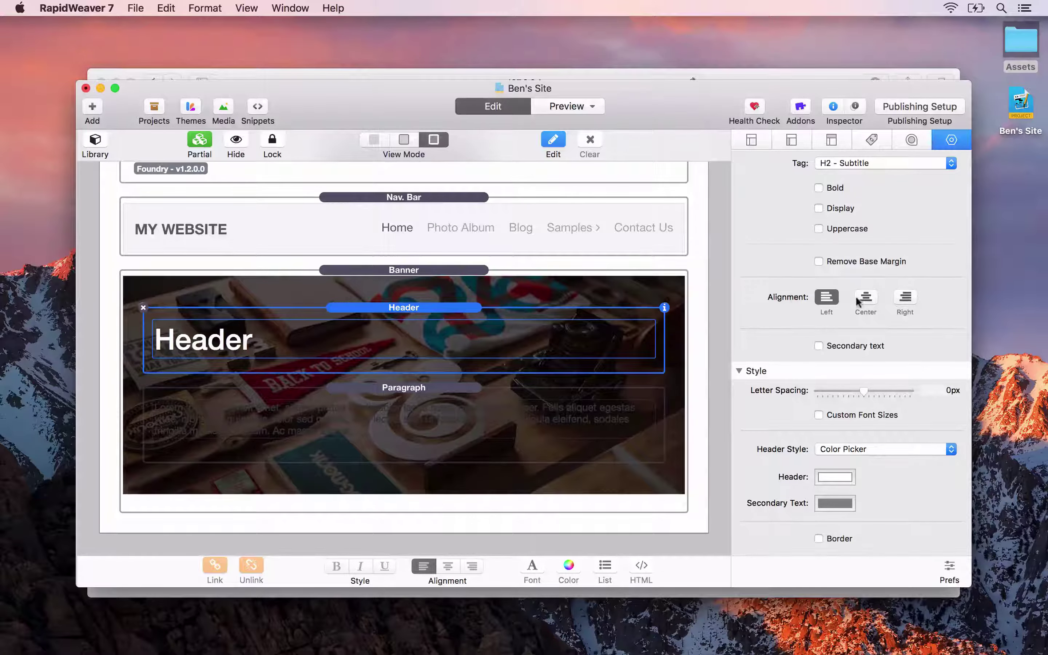
- Center the Paragraph stack's text and set its style to Color Pickers with a white text color
click(454, 403)
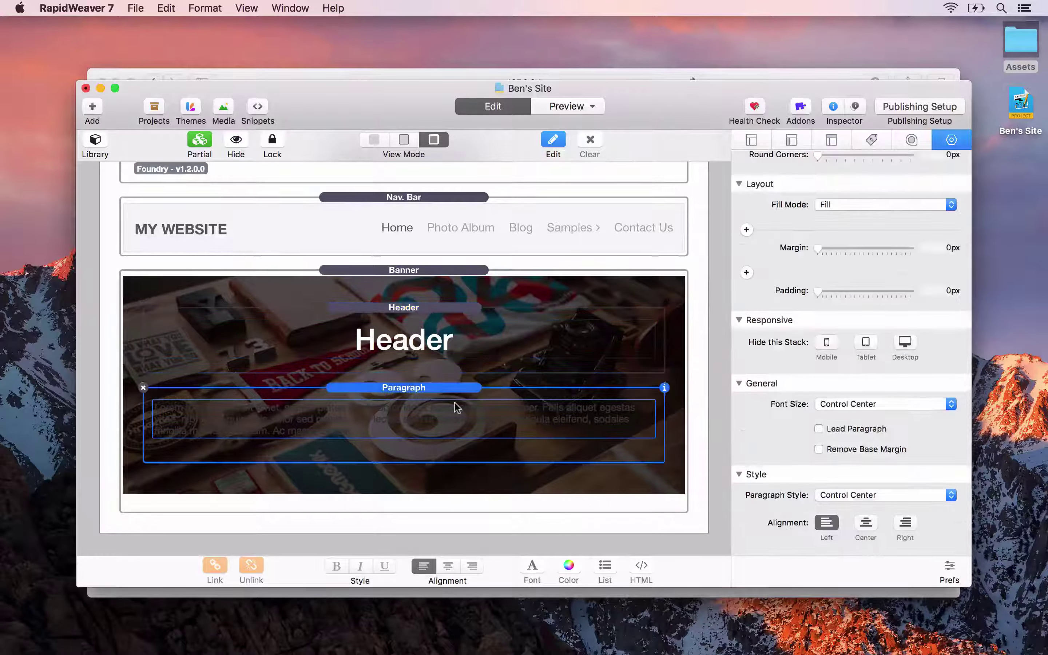
click(866, 523)
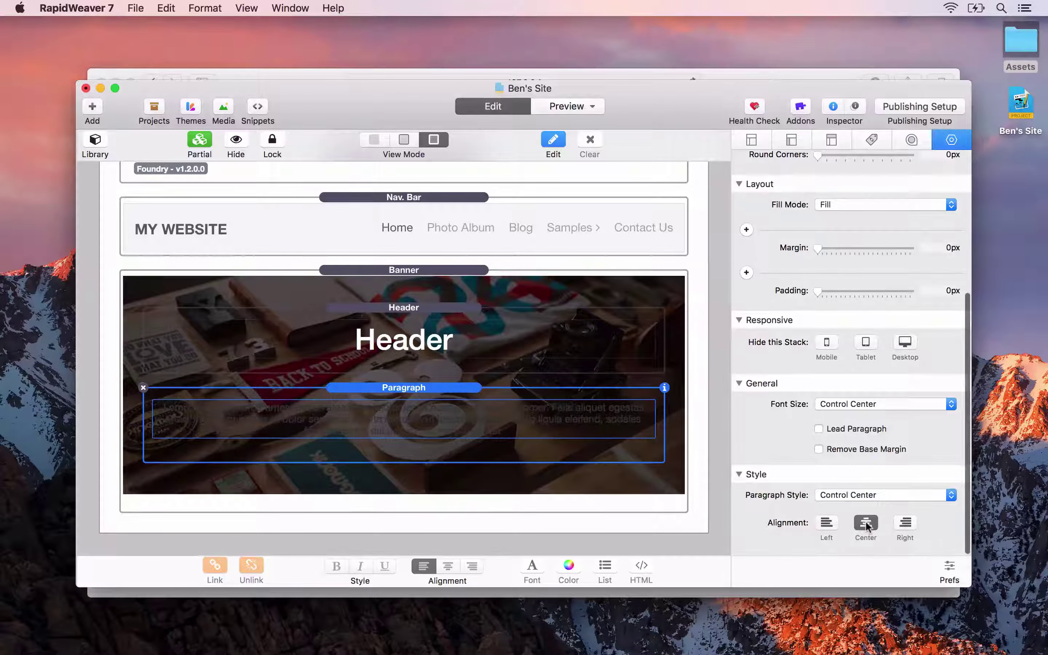
click(871, 495)
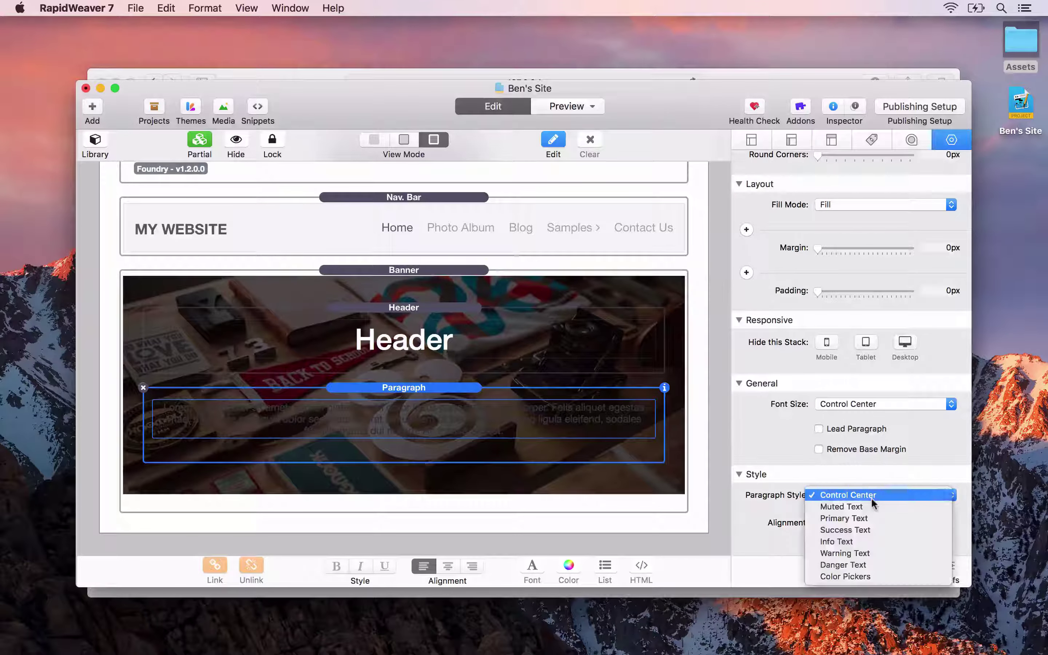
click(856, 576)
scroll(816, 482, down, 2)
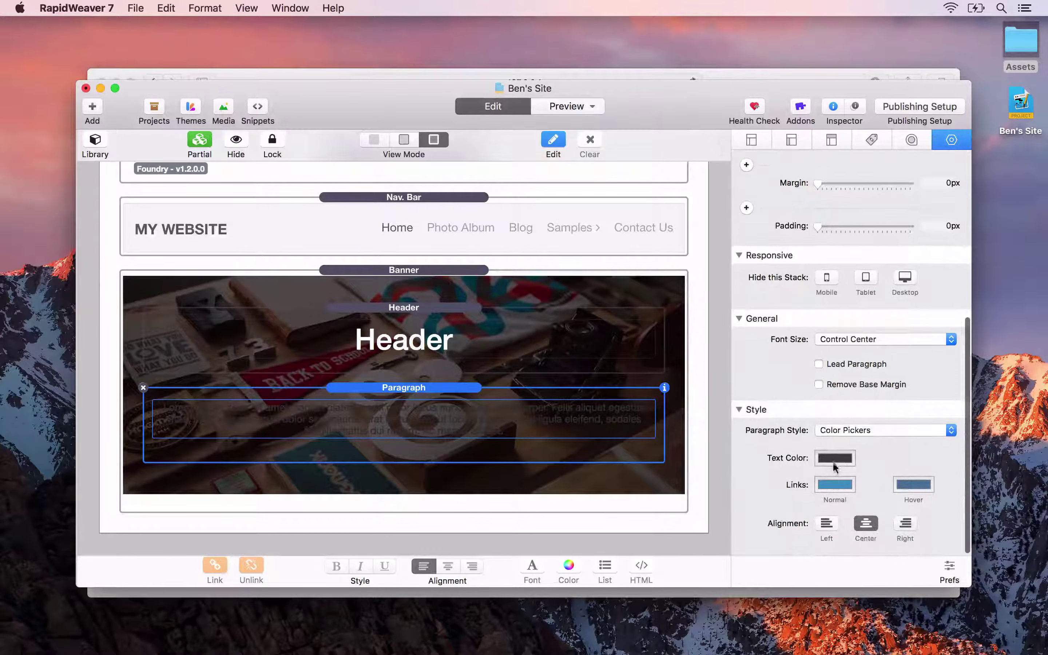
click(833, 460)
drag(422, 444, 368, 445)
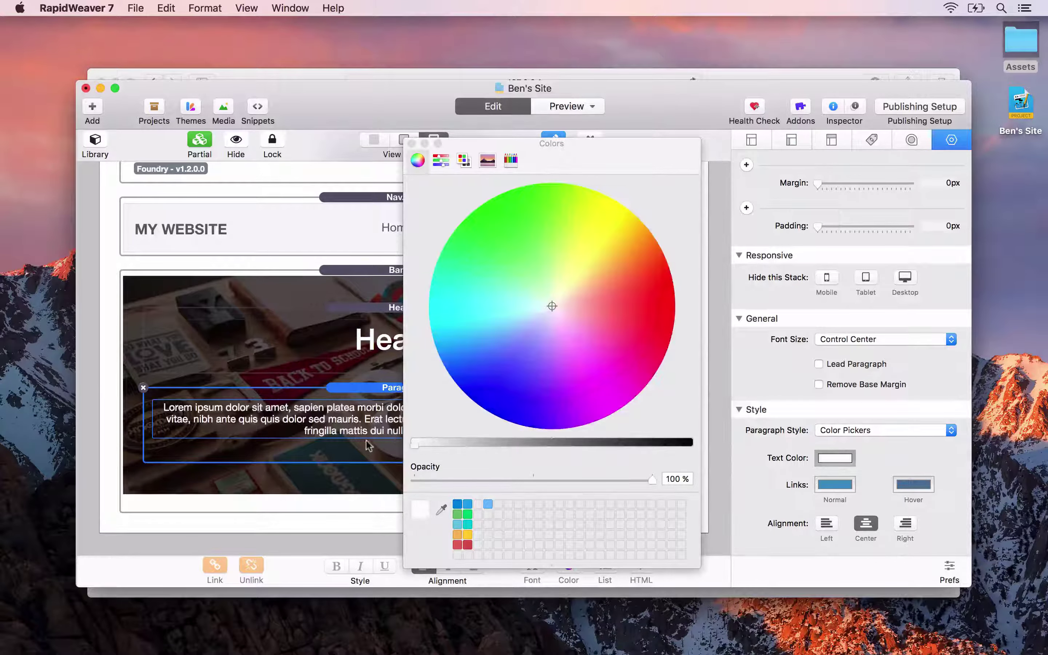
click(412, 143)
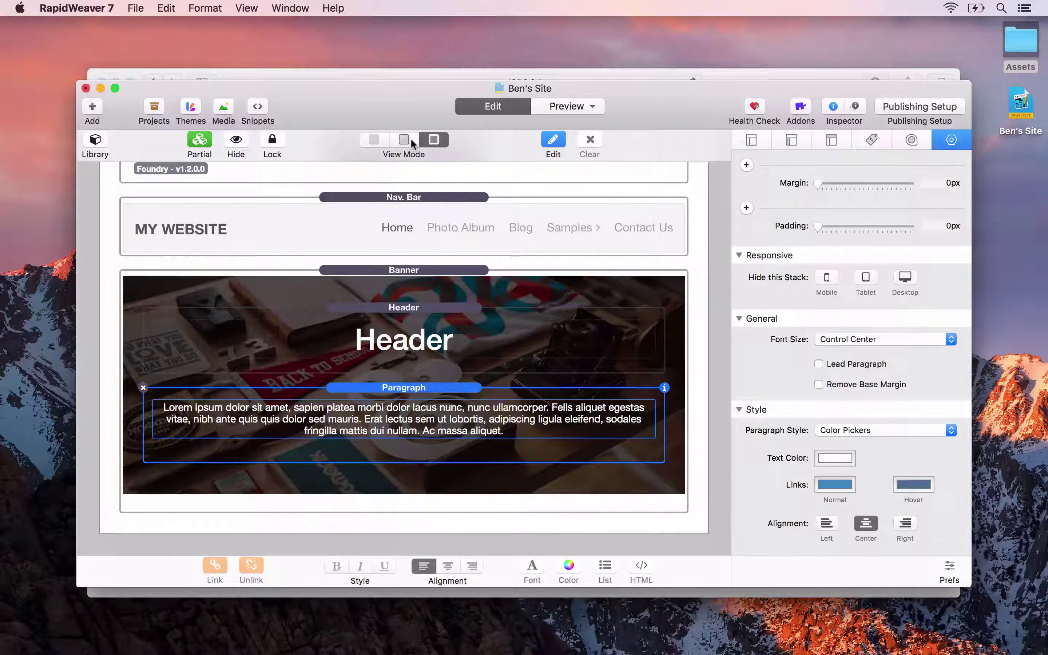
- Switch to Safari to check the banner on the Photography page and return to RapidWeaver
key(super+Tab)
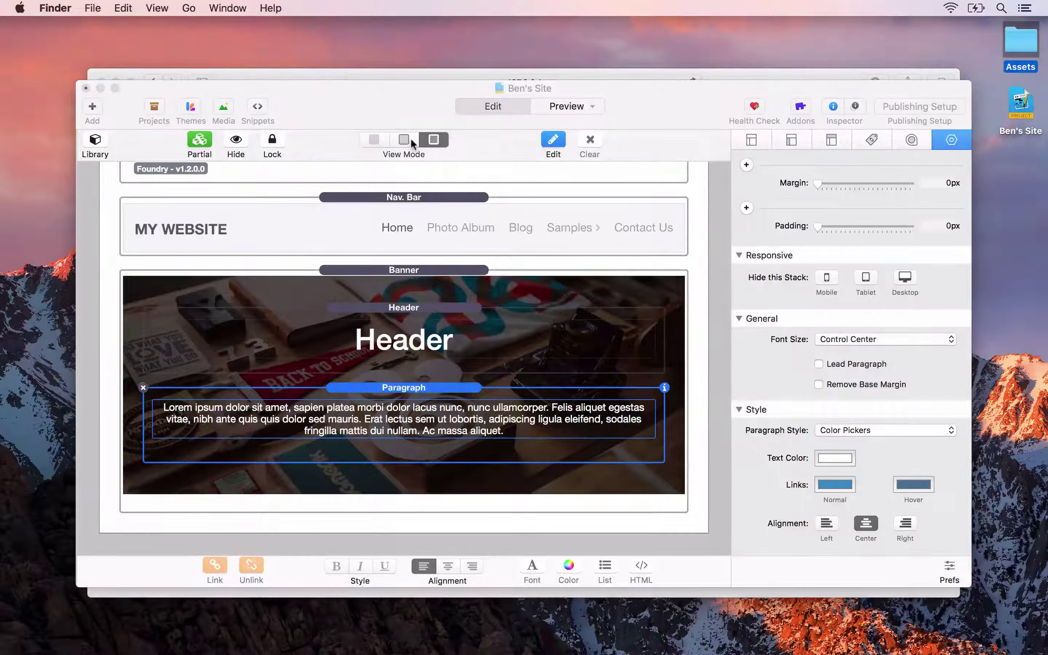
key(super+Tab)
key(super+Tab)
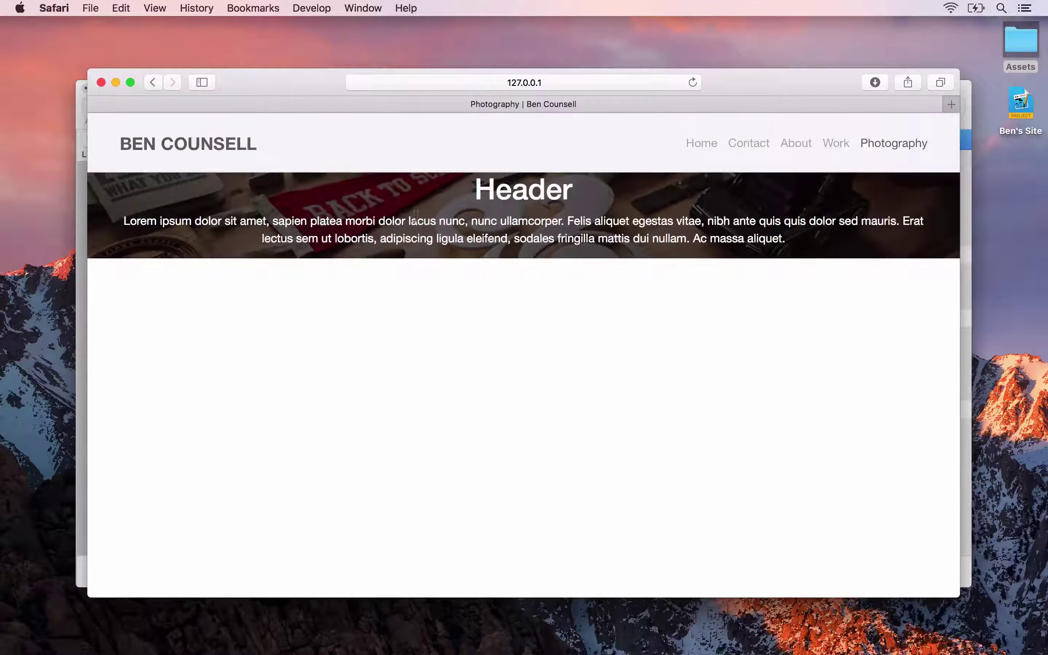
key(super+Tab)
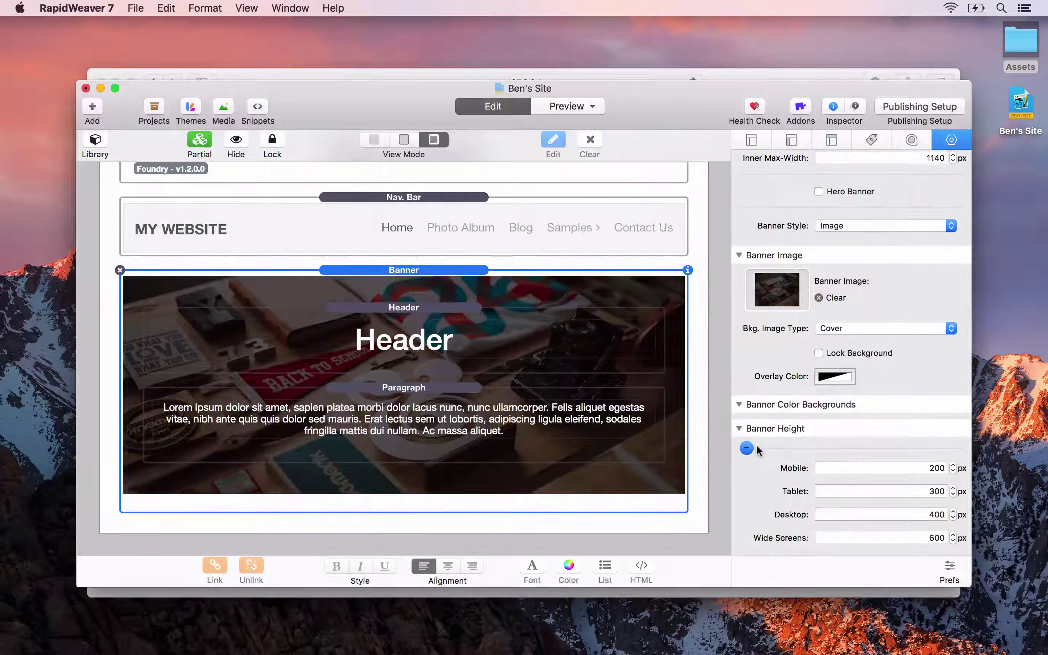
- Switch the Banner's height from fixed sizes to flexible height mode
click(746, 447)
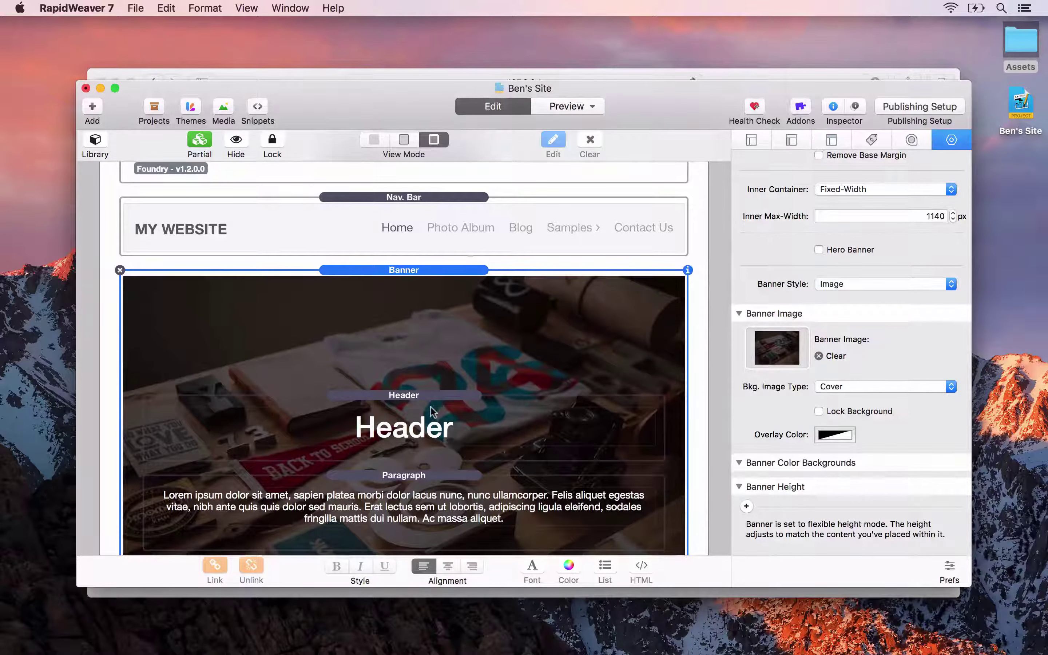
scroll(430, 409, down, 3)
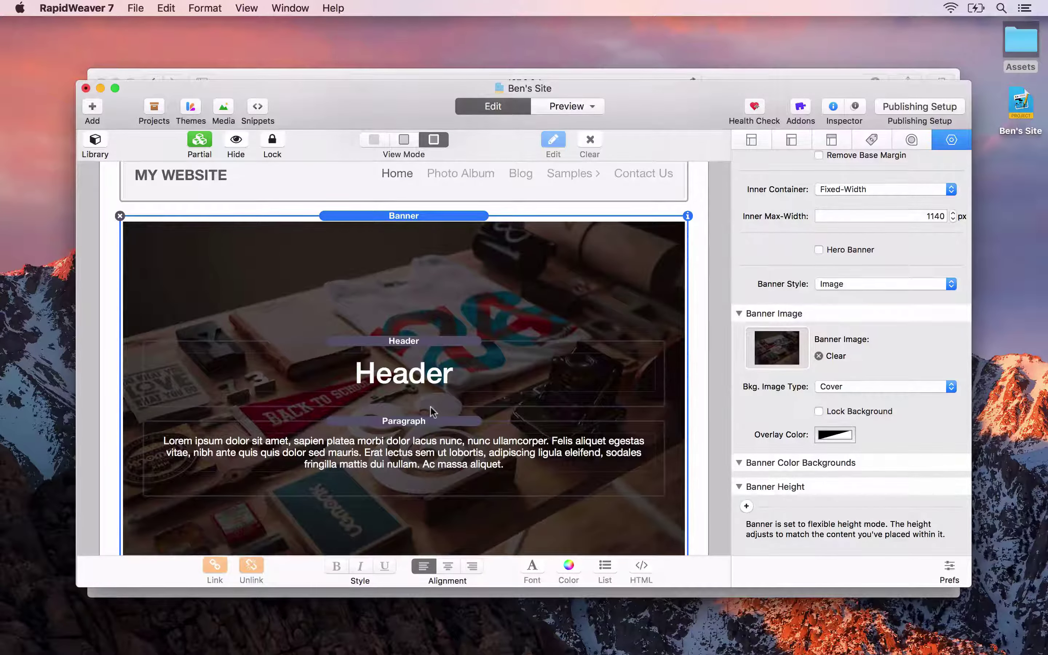
scroll(431, 406, up, 1)
- Search the stacks library for container and add a Container stack inside the Banner above the Header
key(super+shift+l)
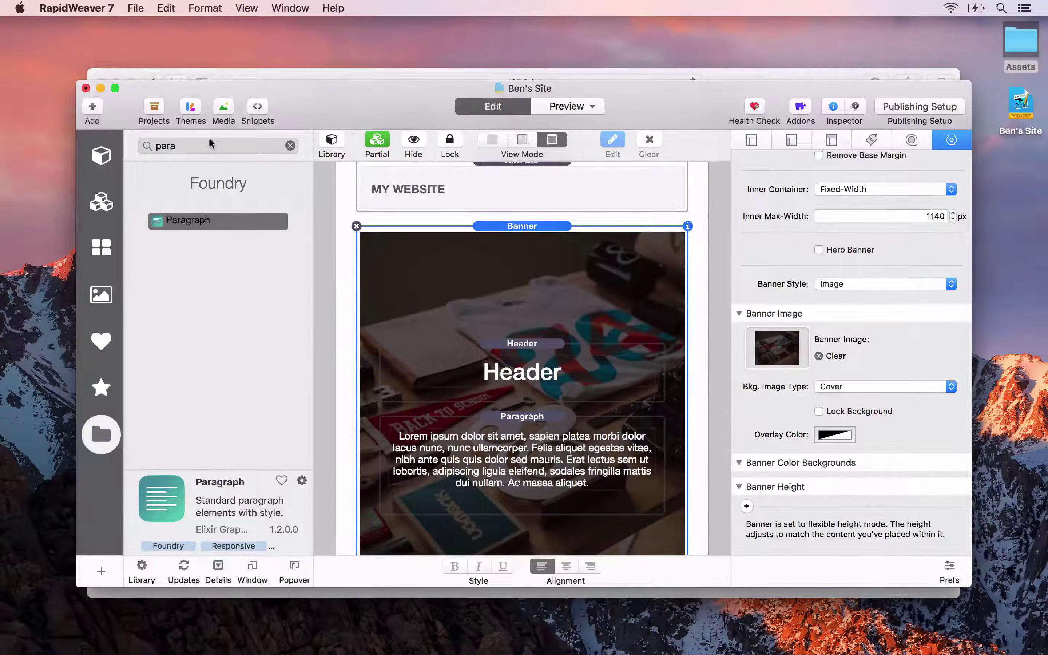
click(198, 142)
text(con)
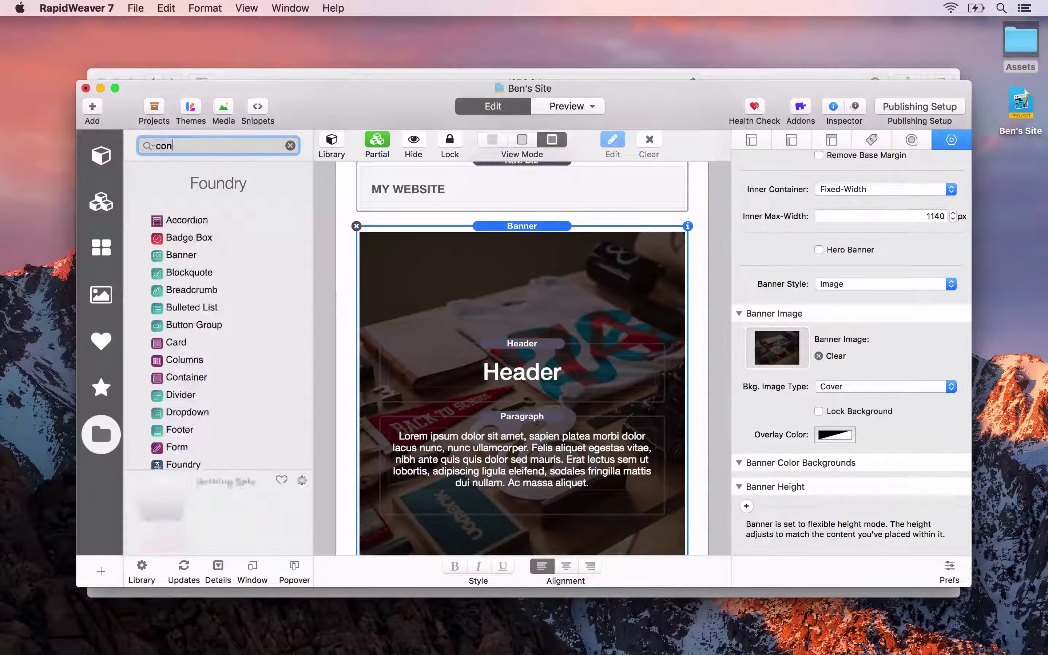
text(tainer)
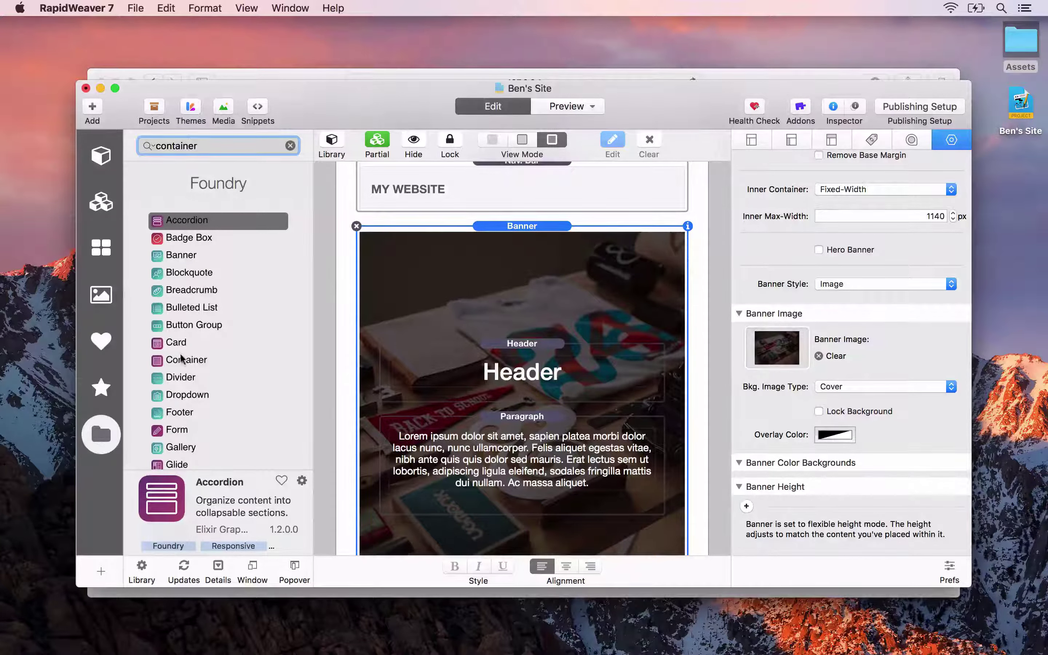
drag(178, 363, 480, 336)
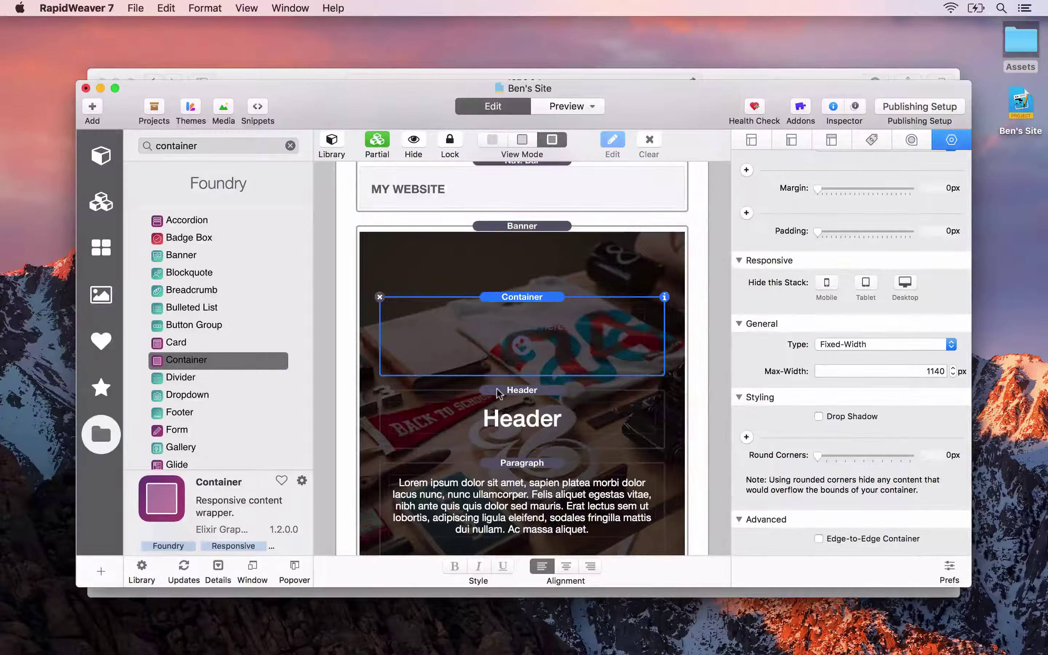
- Move the Header and Paragraph stacks into the Container inside the Banner, keeping the Header above the Paragraph
drag(496, 390, 513, 335)
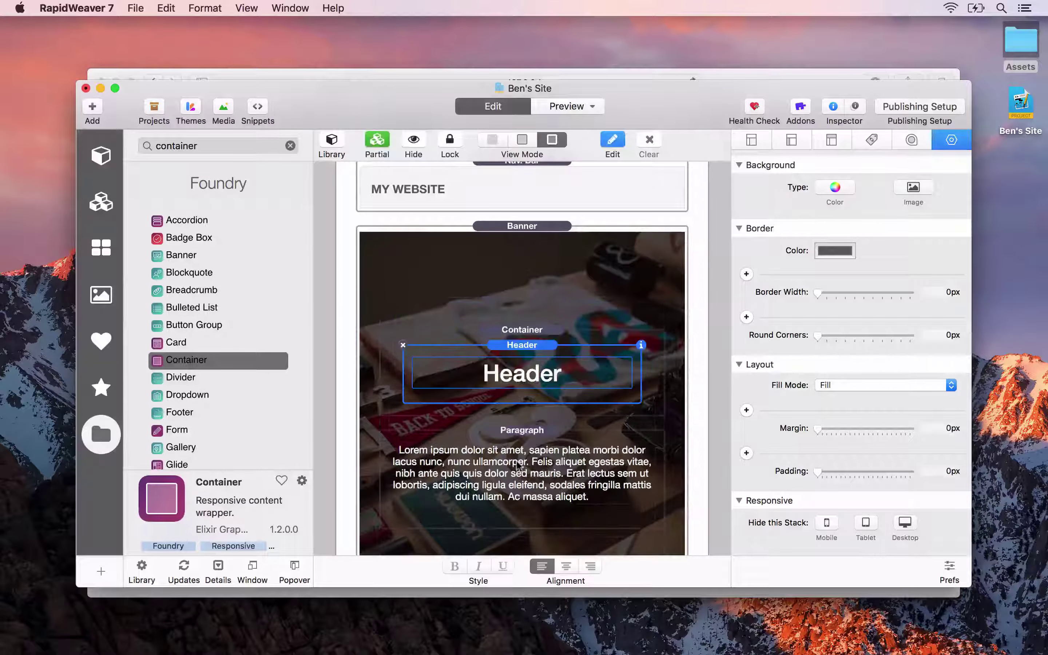
drag(526, 428, 533, 415)
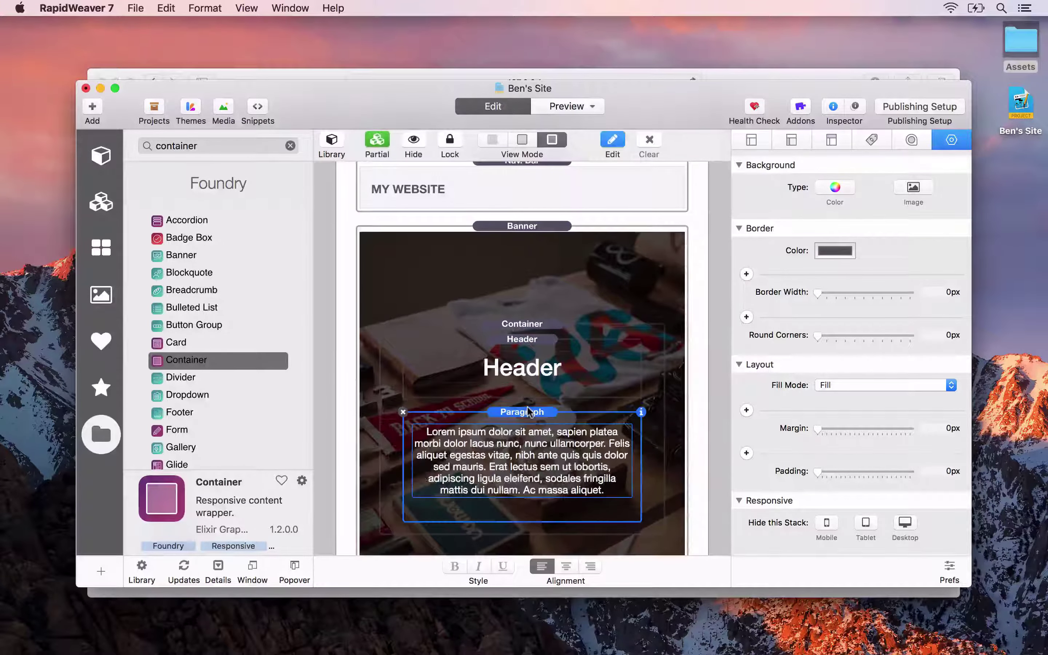
- Set the Container's top and bottom padding to 80 px each
click(527, 324)
key(super+shift+l)
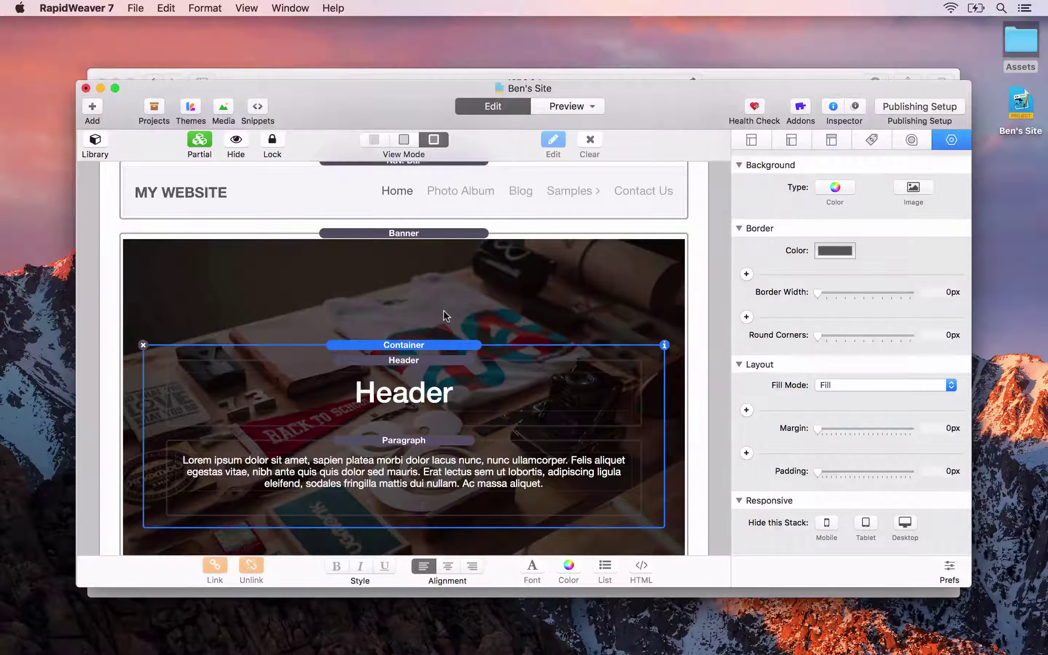
click(746, 453)
text(80)
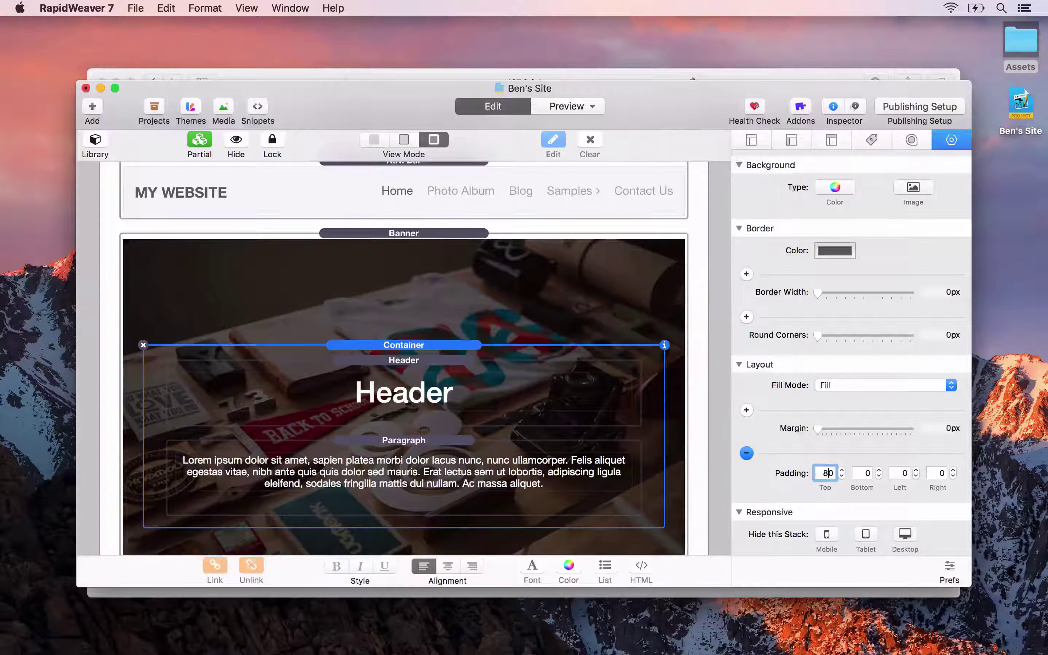
key(Tab)
text(80)
key(Tab)
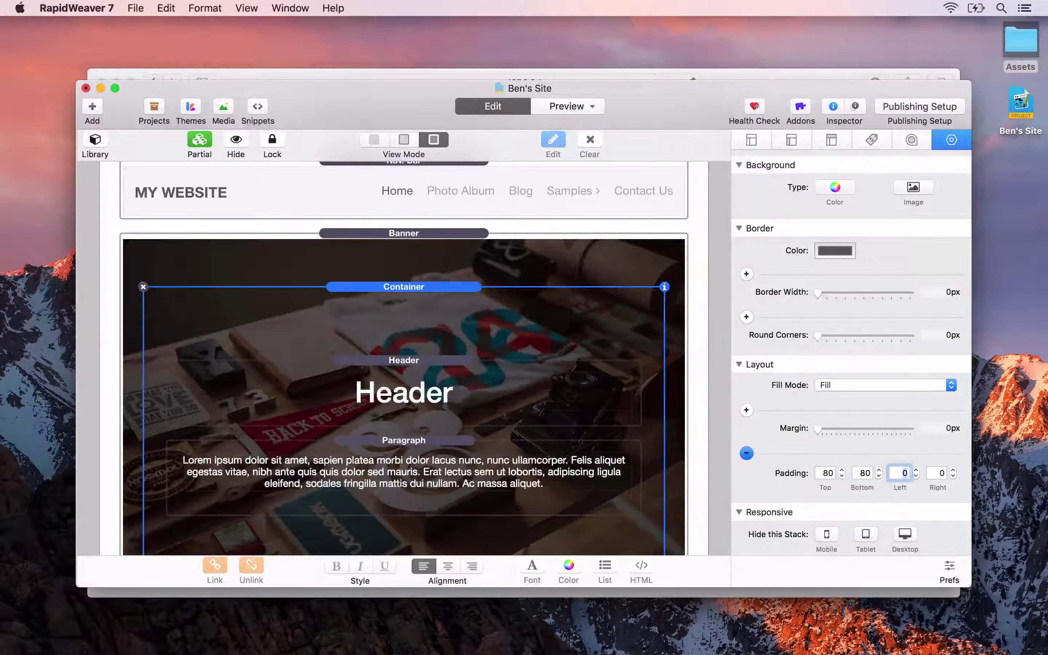
- Switch to Safari to check the Container's padding in the banner and return to RapidWeaver
key(super+Tab)
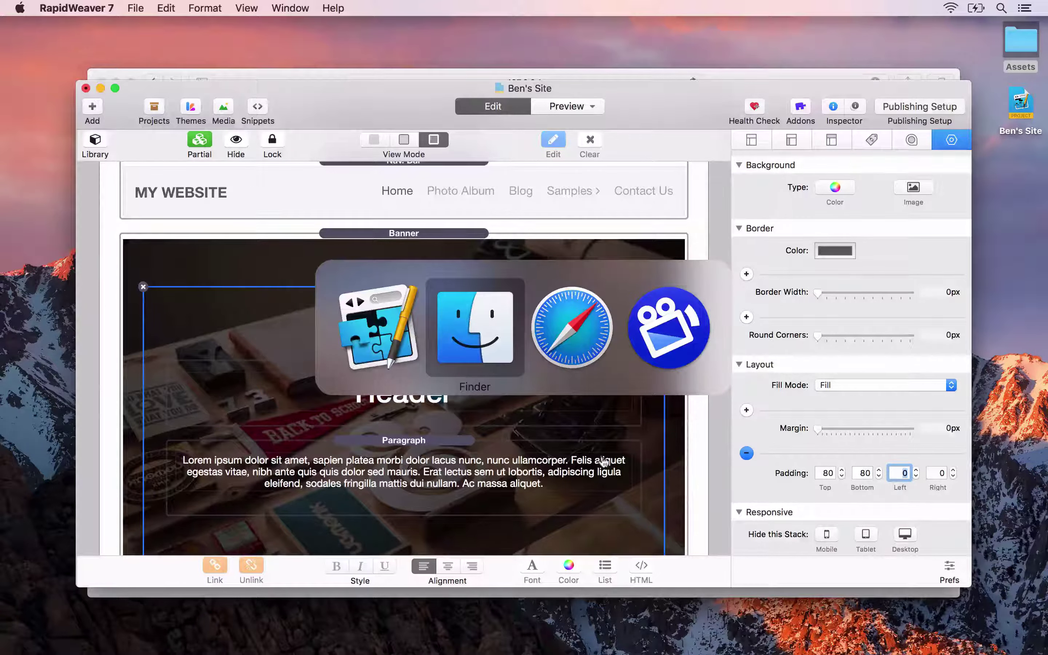
key(super+Tab)
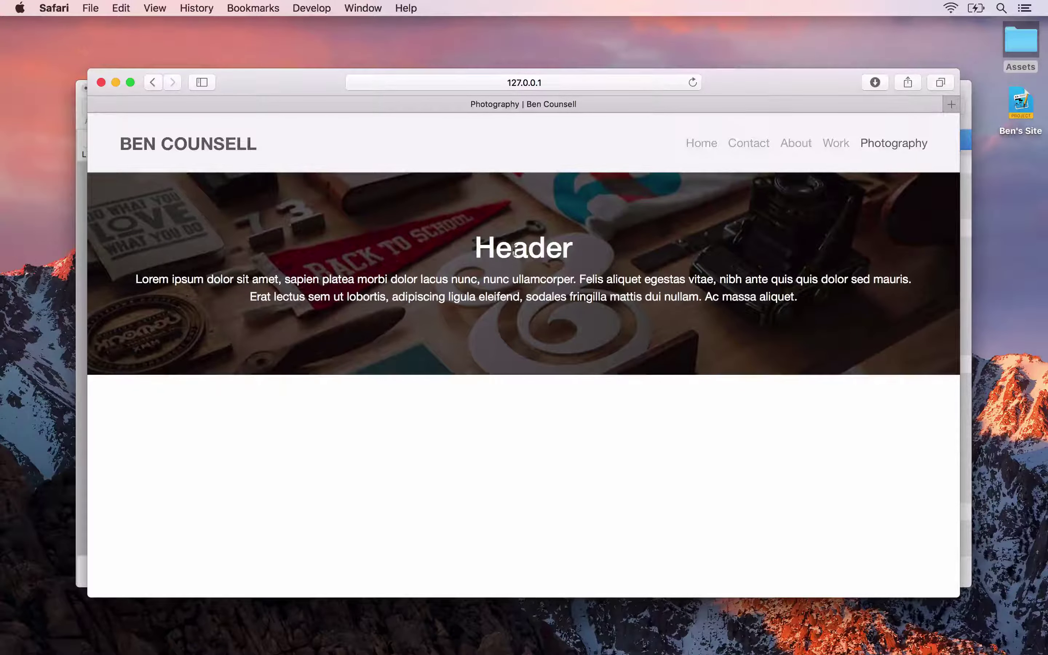
key(super+Tab)
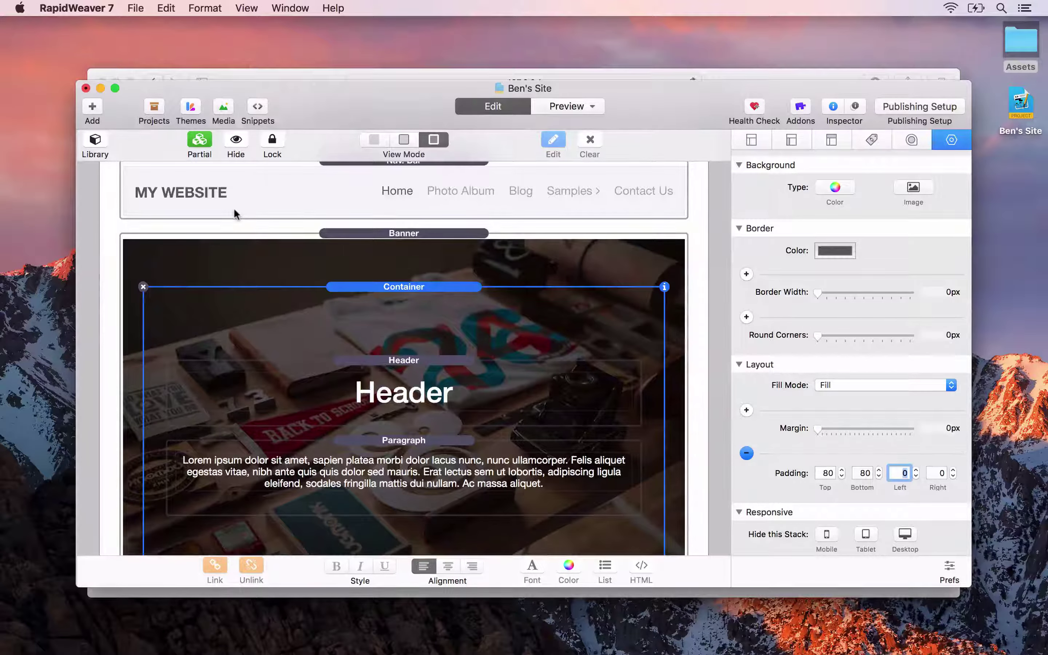
- Copy the site slogan from the General settings and go back to the Photography page
key(ctrl+super+s)
click(139, 321)
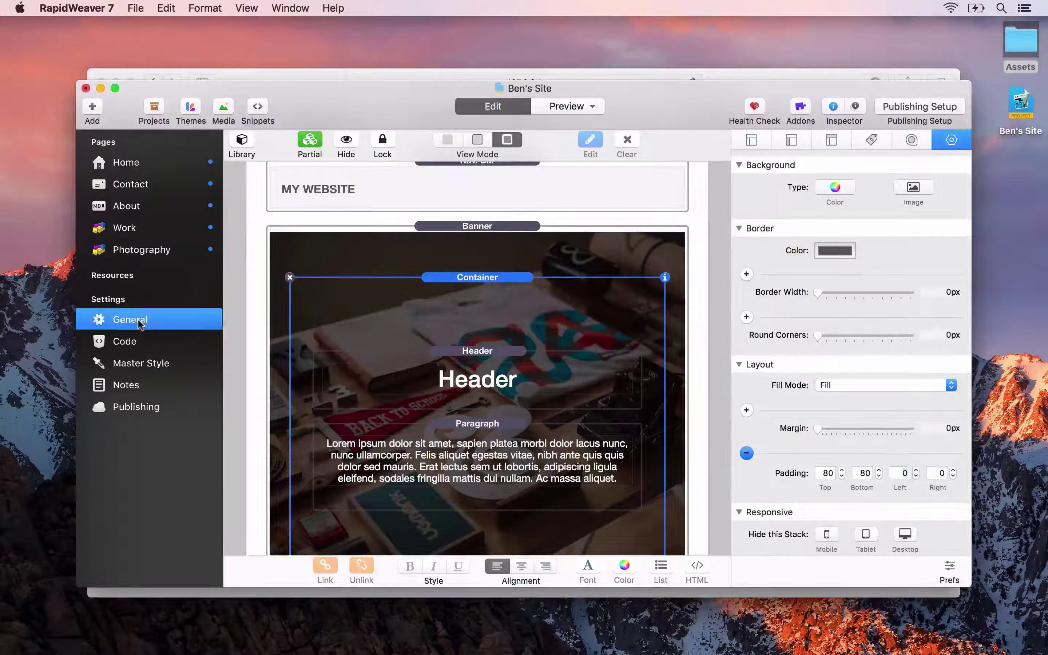
triple_click(505, 198)
key(super+c)
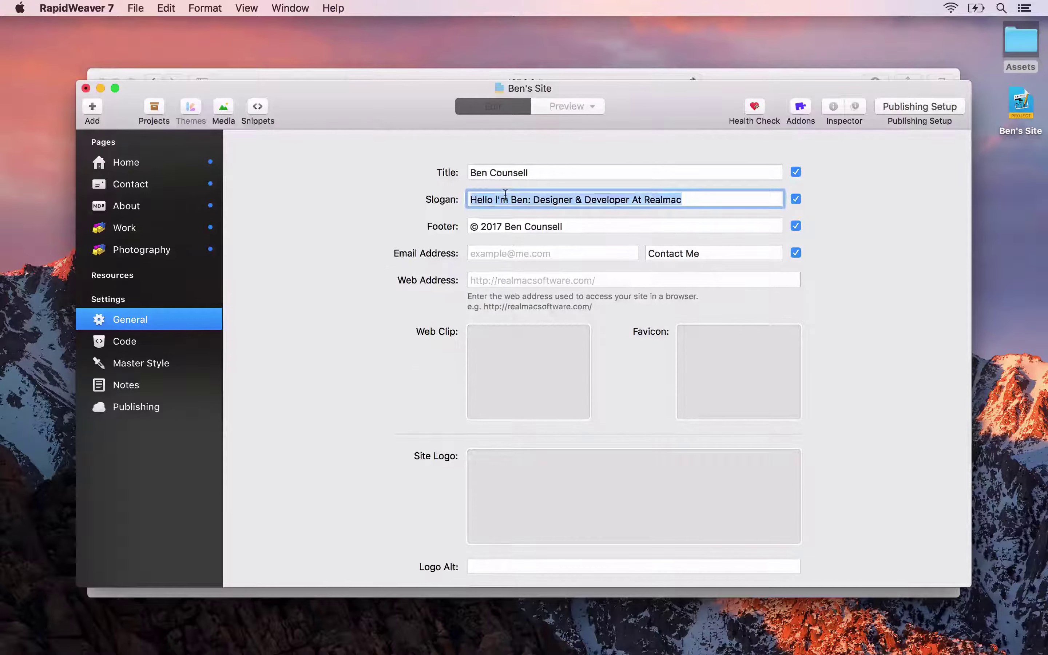
click(139, 251)
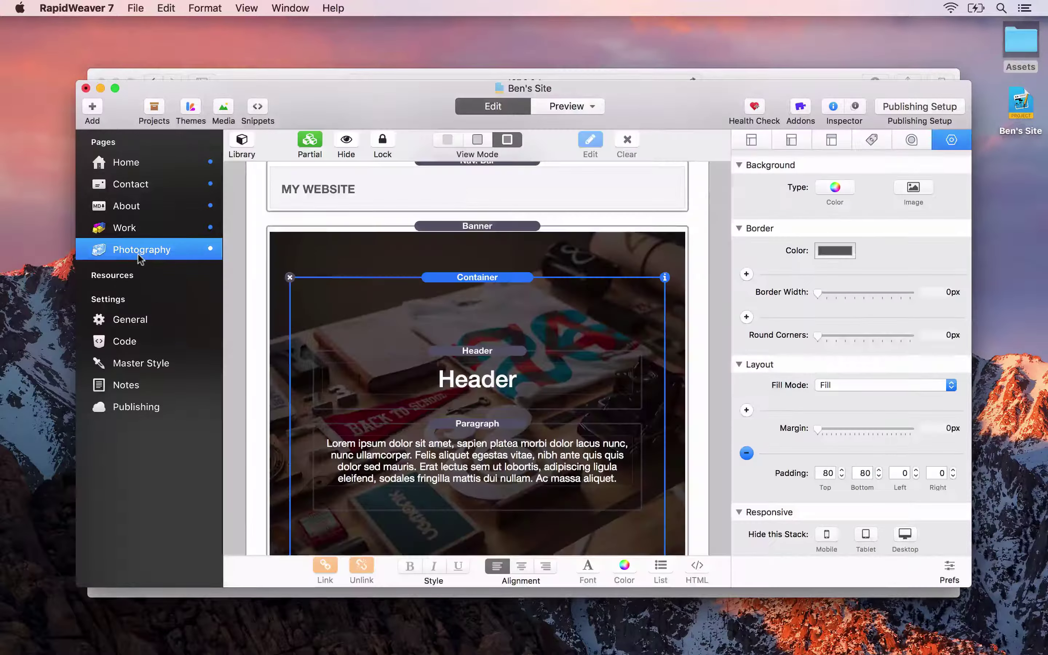
- Replace the banner Header's placeholder text with the copied site slogan
key(ctrl+super+s)
double_click(303, 395)
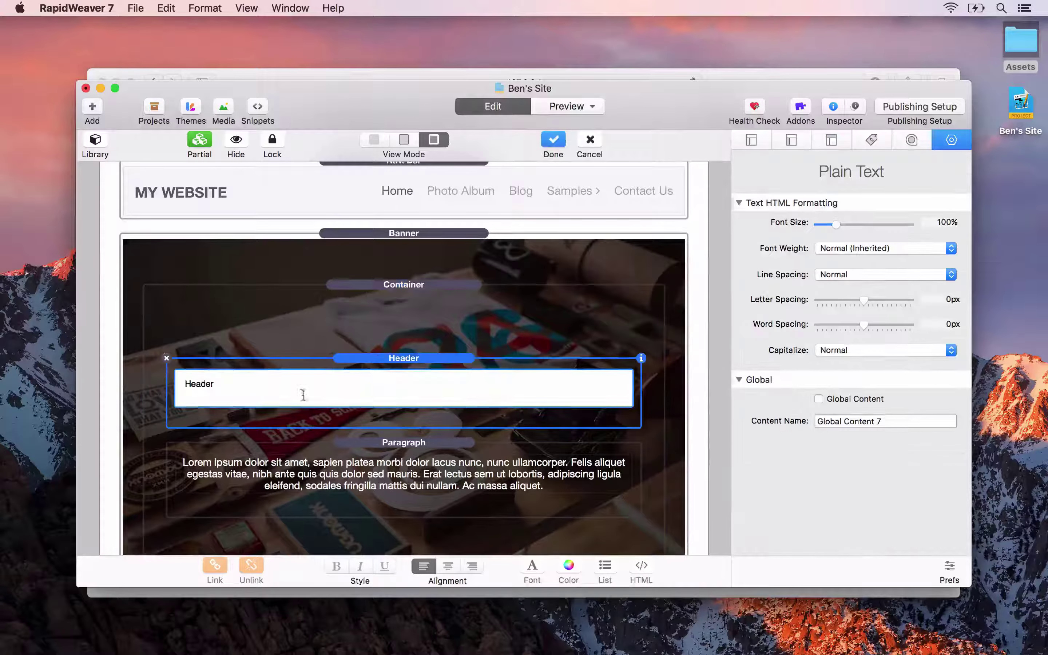
key(super+a)
key(super+v)
click(348, 329)
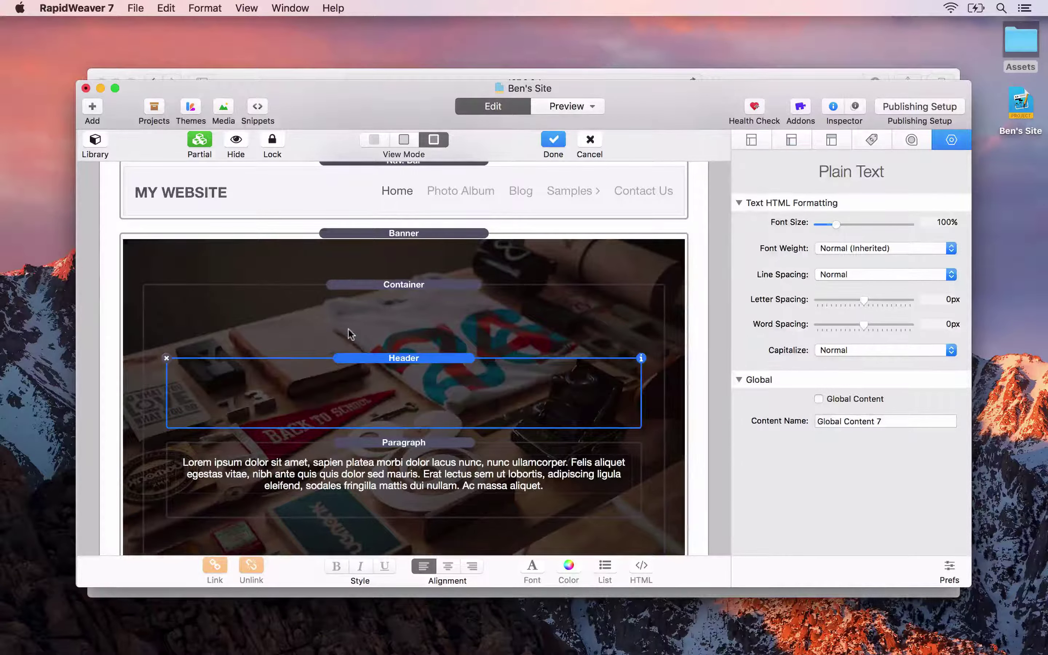
- Set the banner Header's tag to H1 - Page Title
click(384, 380)
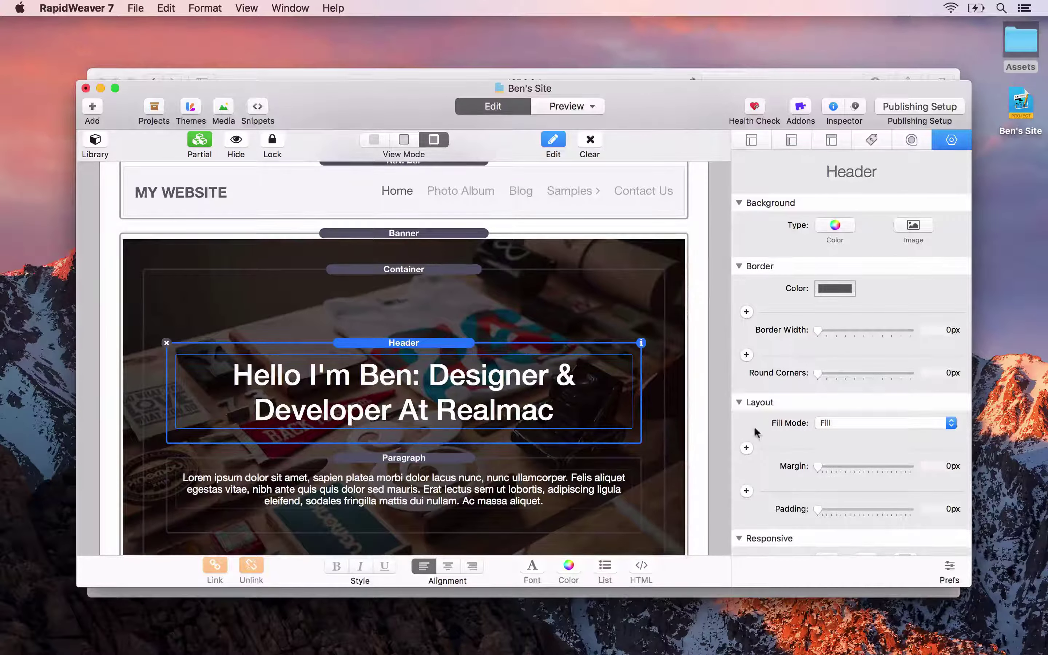
scroll(755, 432, down, 10)
click(861, 321)
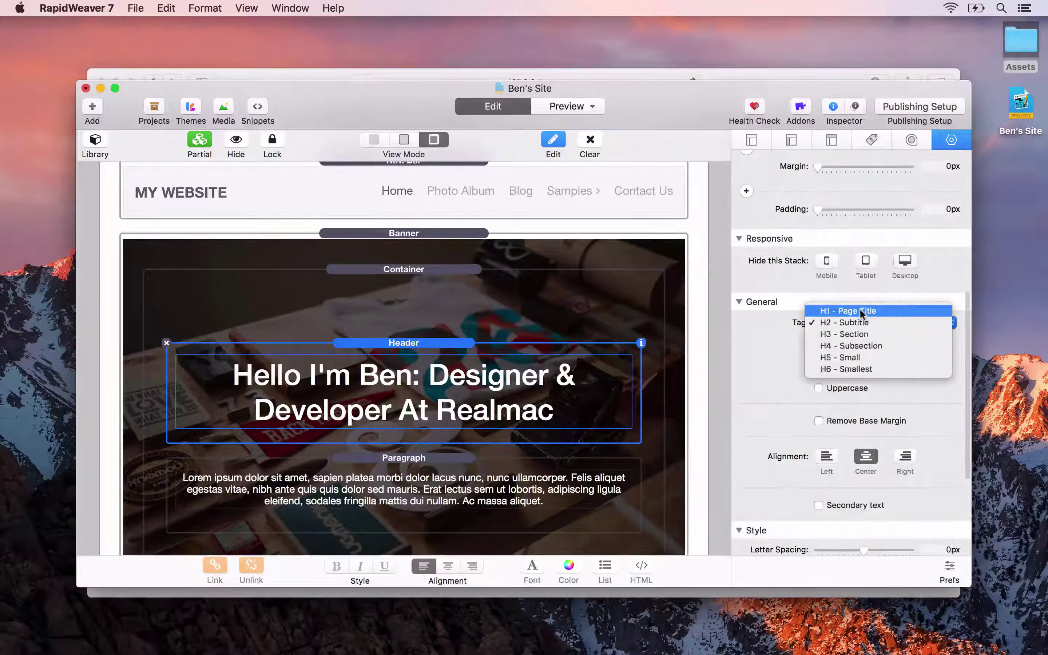
click(861, 312)
- Switch to Safari, reload the Photography page to check the new heading, and return to RapidWeaver
key(super+Tab)
key(super+r)
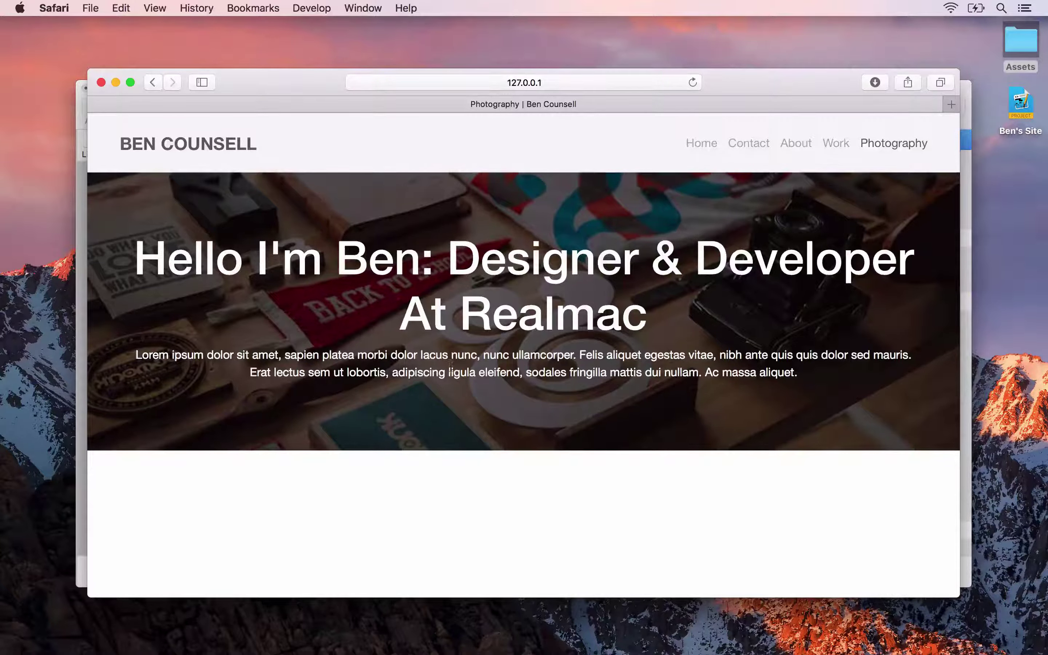
key(super+Tab)
- Turn on Lead Paragraph for the banner's Paragraph and trim its text to end at "quis quis dolor sed mauris."
scroll(422, 375, down, 5)
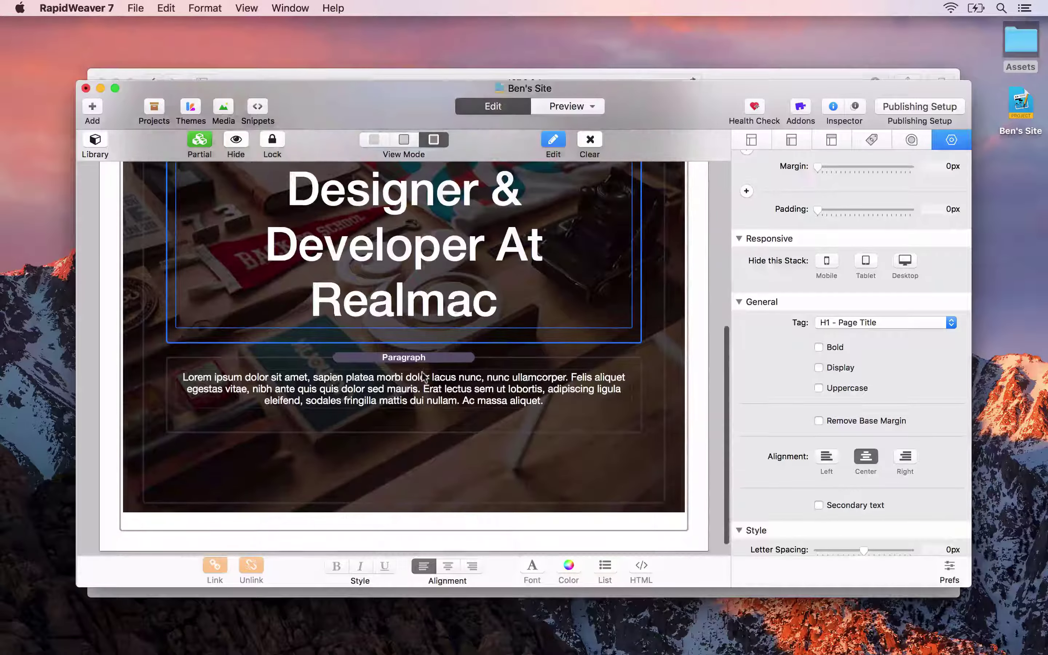
click(422, 375)
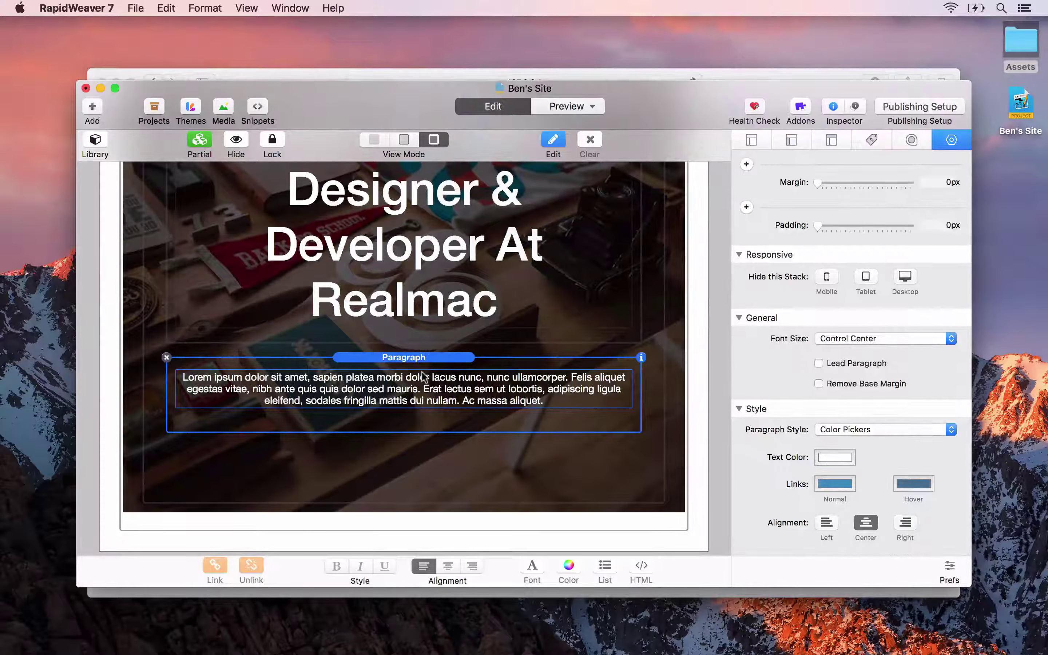
click(818, 363)
double_click(402, 390)
drag(300, 403, 327, 393)
key(BackSpace)
click(296, 454)
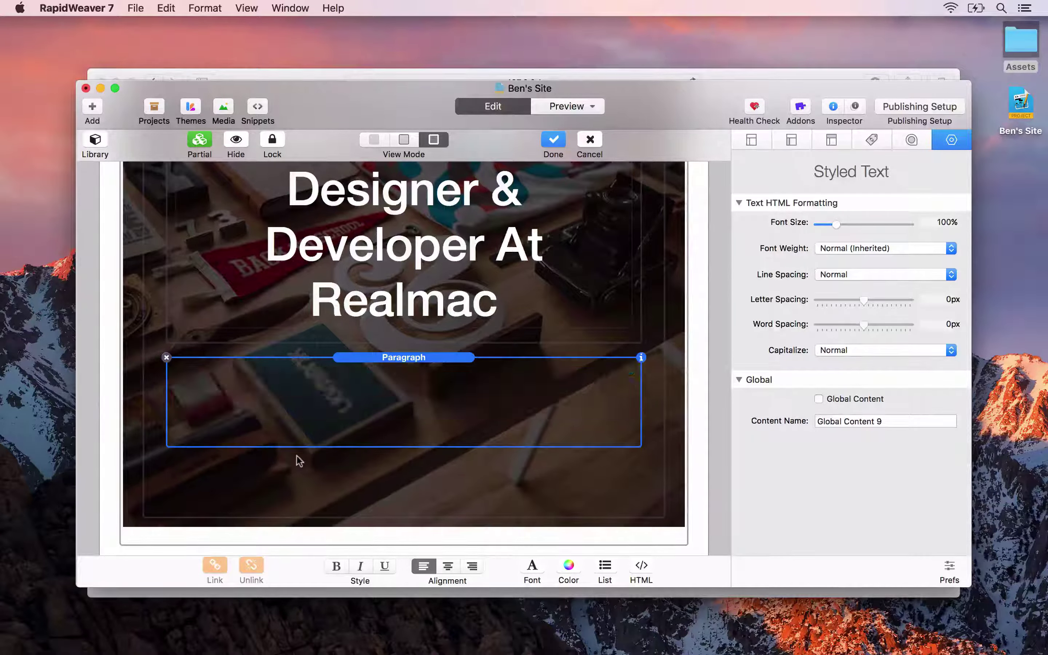
- Preview the Photography page in Safari to check the lead paragraph and return to RapidWeaver
key(super+alt+p)
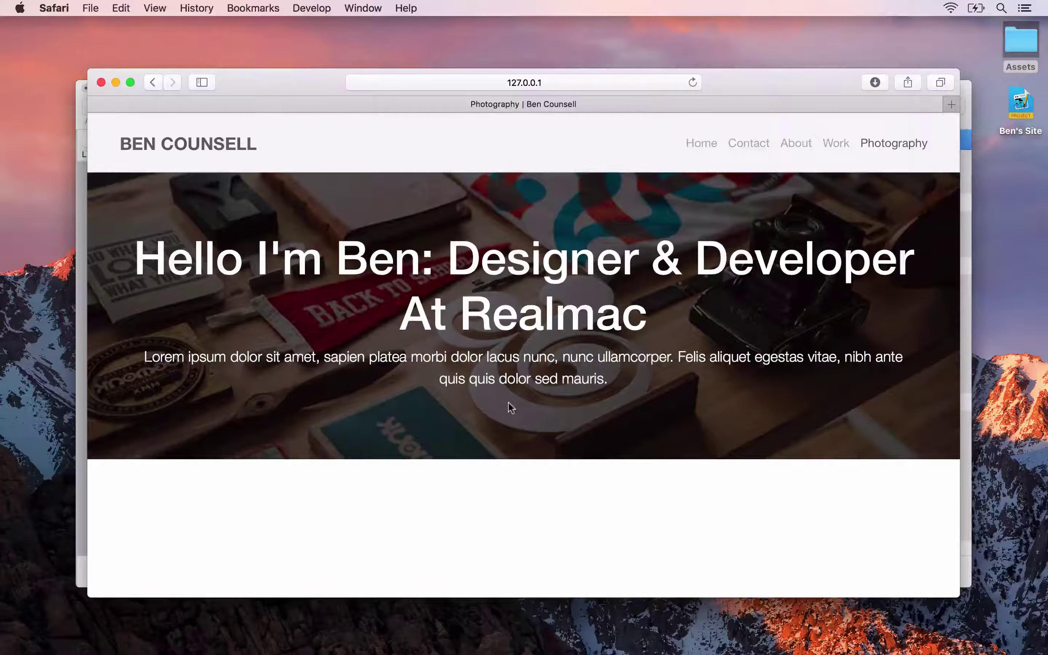
key(super+Tab)
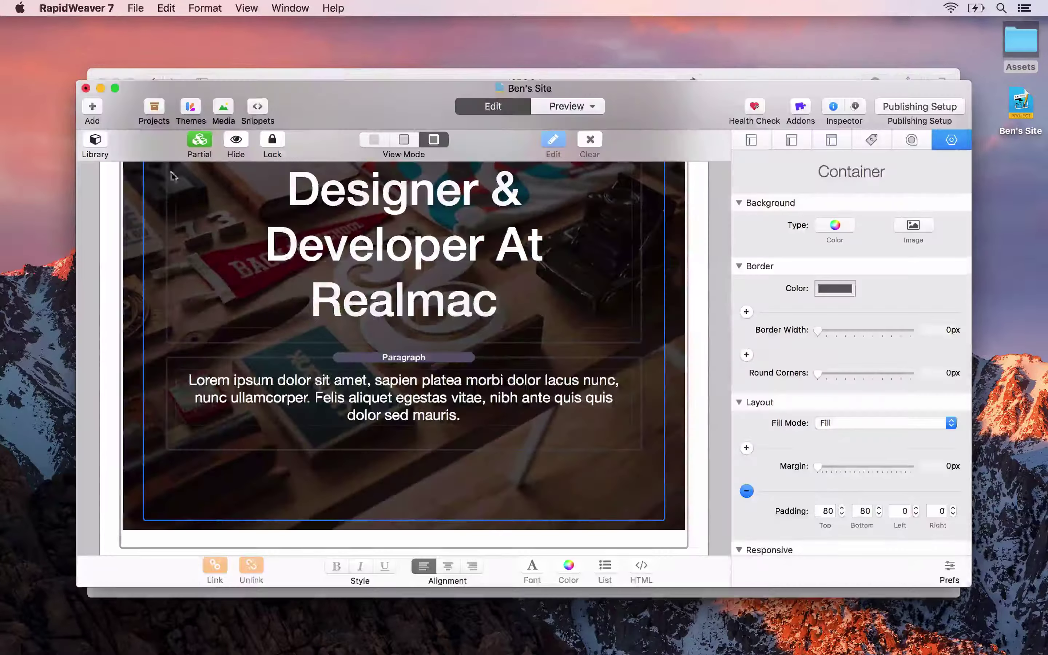
- Search the stacks library for button and add a Button stack below the Paragraph inside the Container
click(110, 152)
double_click(169, 139)
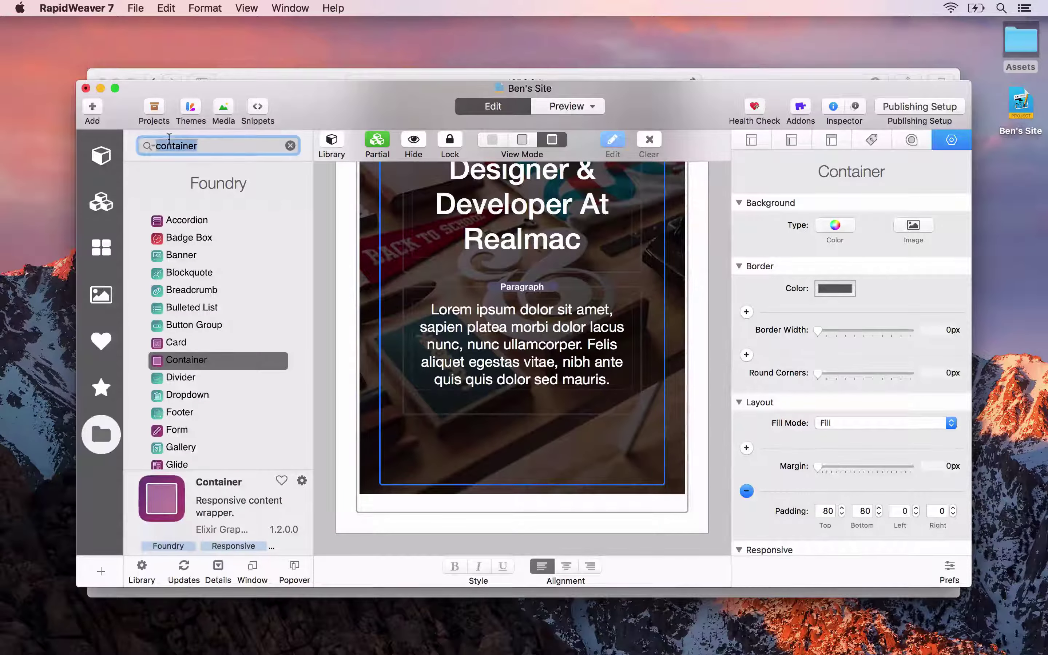
text(button)
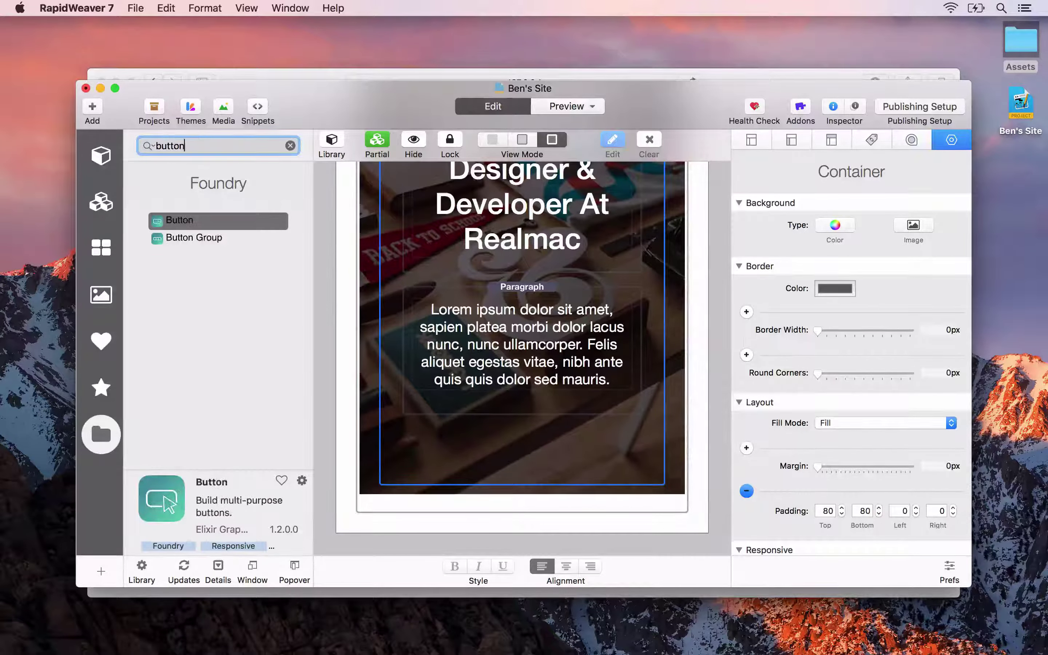
drag(155, 212, 450, 490)
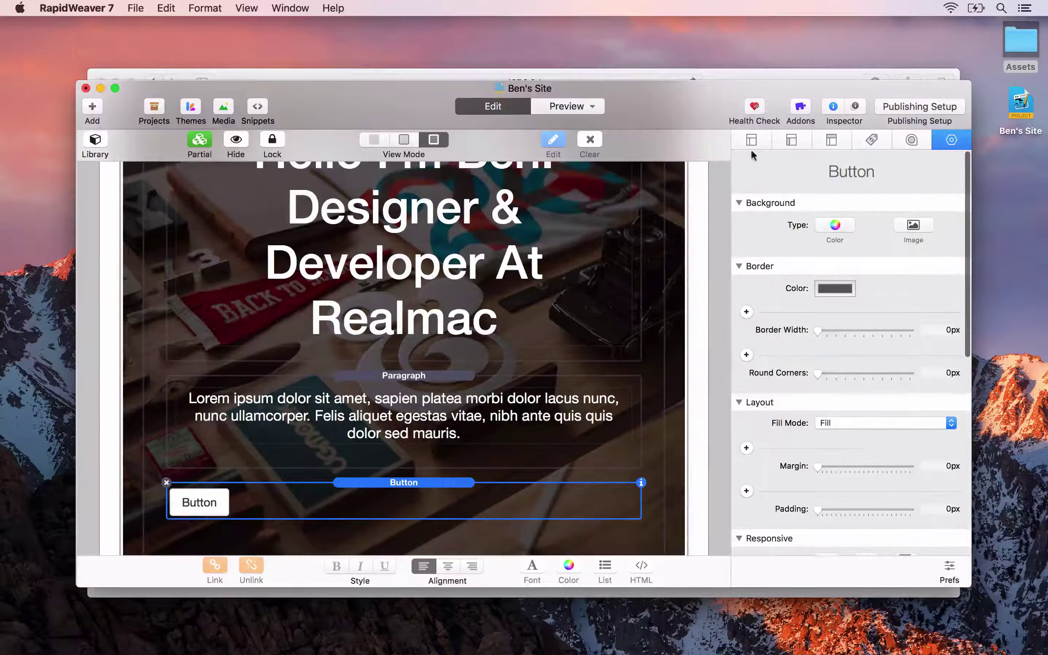
- Set the Button's text to Contact Me and link it to the Contact page
click(738, 203)
click(738, 222)
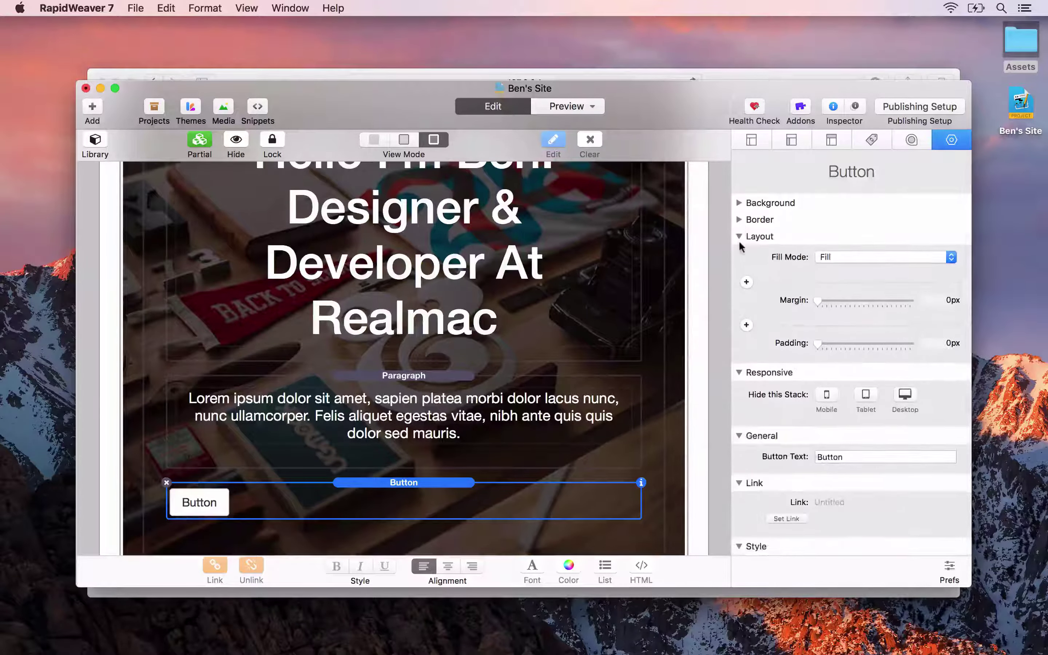
click(738, 236)
click(738, 252)
double_click(883, 290)
text(Contact Me)
click(786, 353)
click(633, 342)
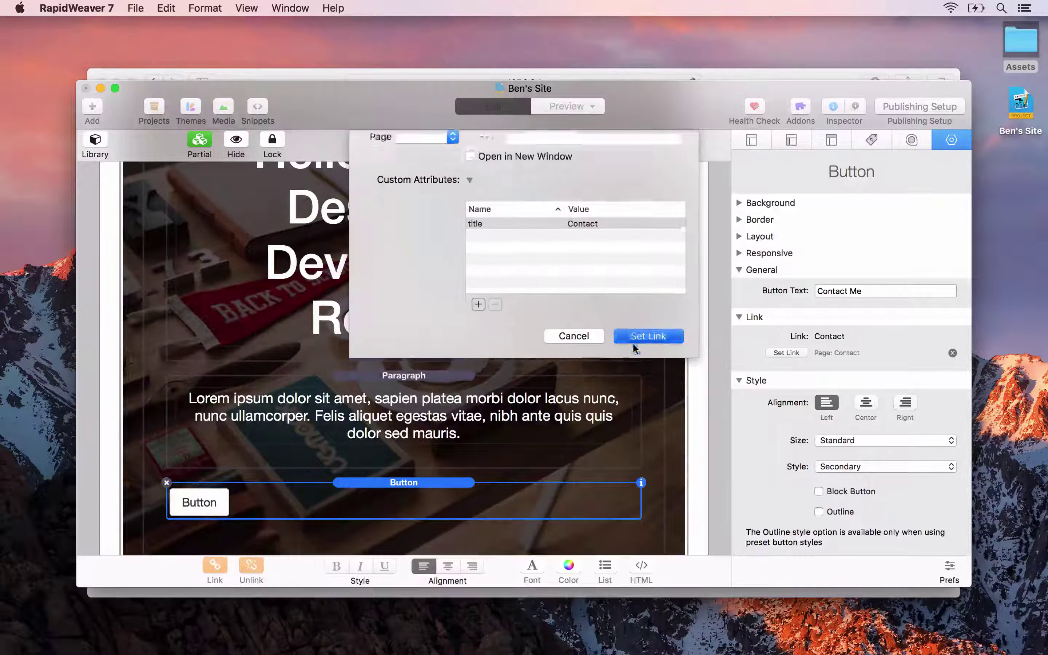
- Center the Button and set its size to Large and its style to Primary
click(865, 402)
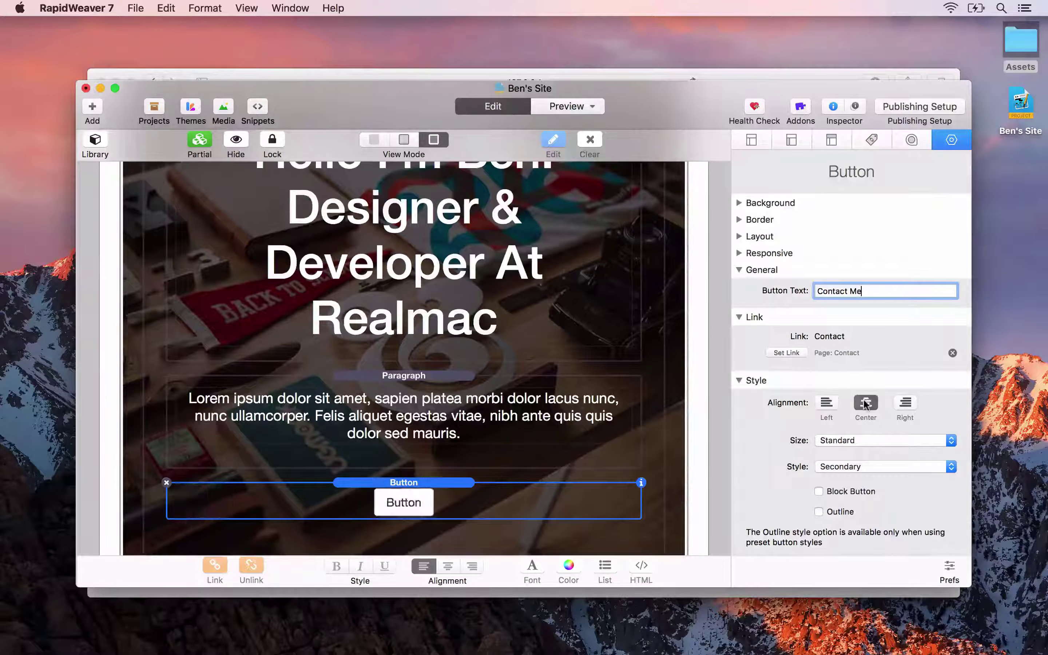
click(859, 440)
click(859, 449)
click(849, 468)
click(849, 456)
- Switch to Safari, reload the Photography page to check the Contact Me button, and return to RapidWeaver
key(super+Tab)
key(super+r)
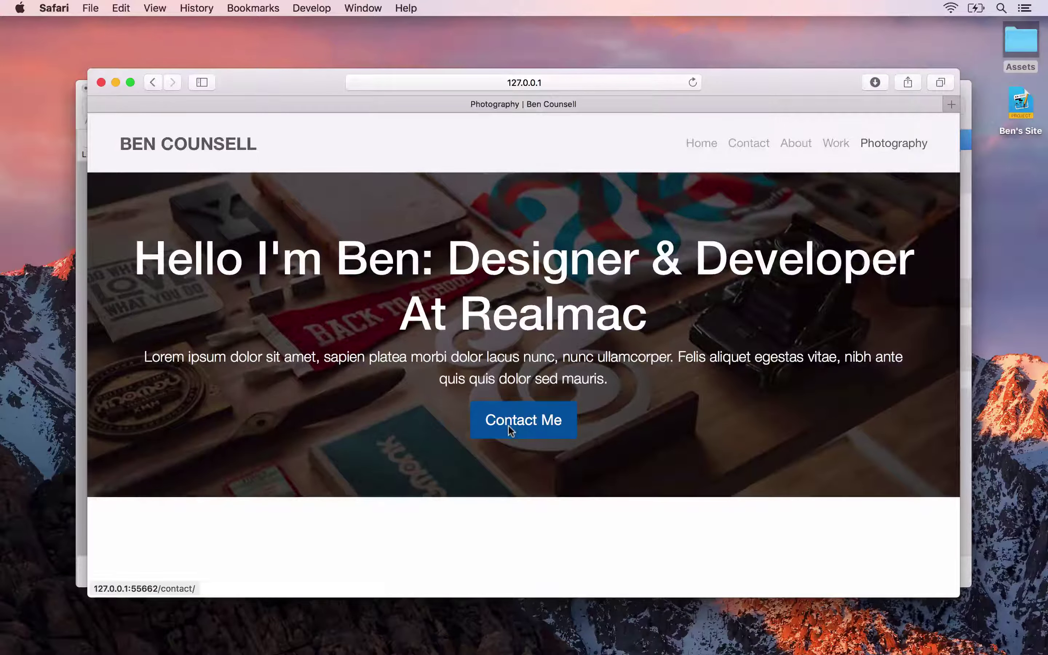
key(super+Tab)
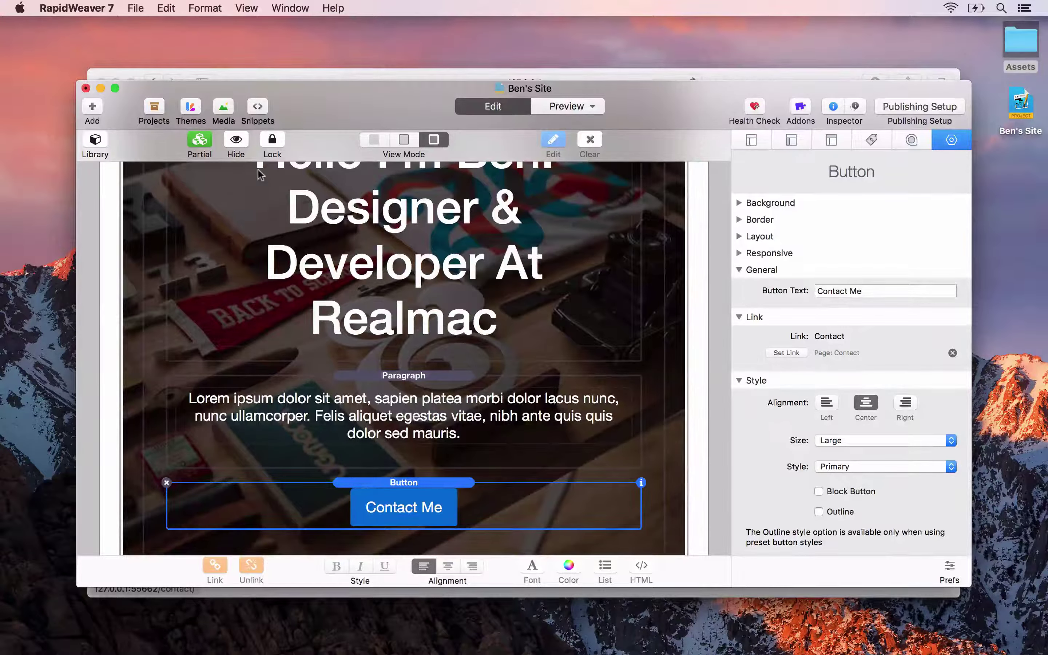
- Hide the inspector, search the stacks library for colu, and add a Columns stack between the Paragraph and the Button
key(super+alt+i)
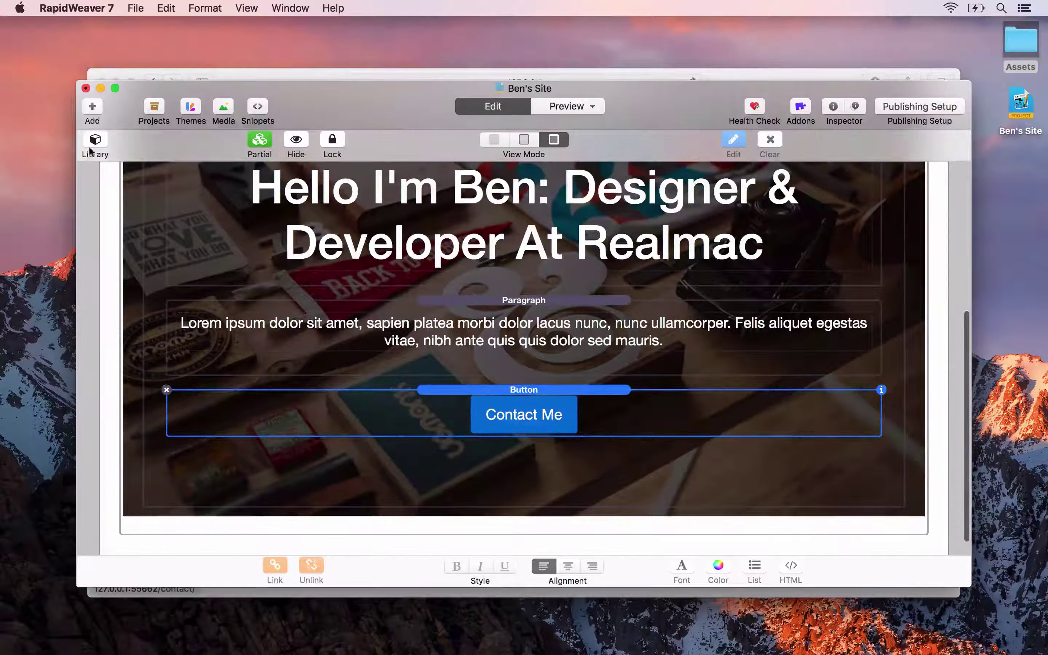
click(95, 139)
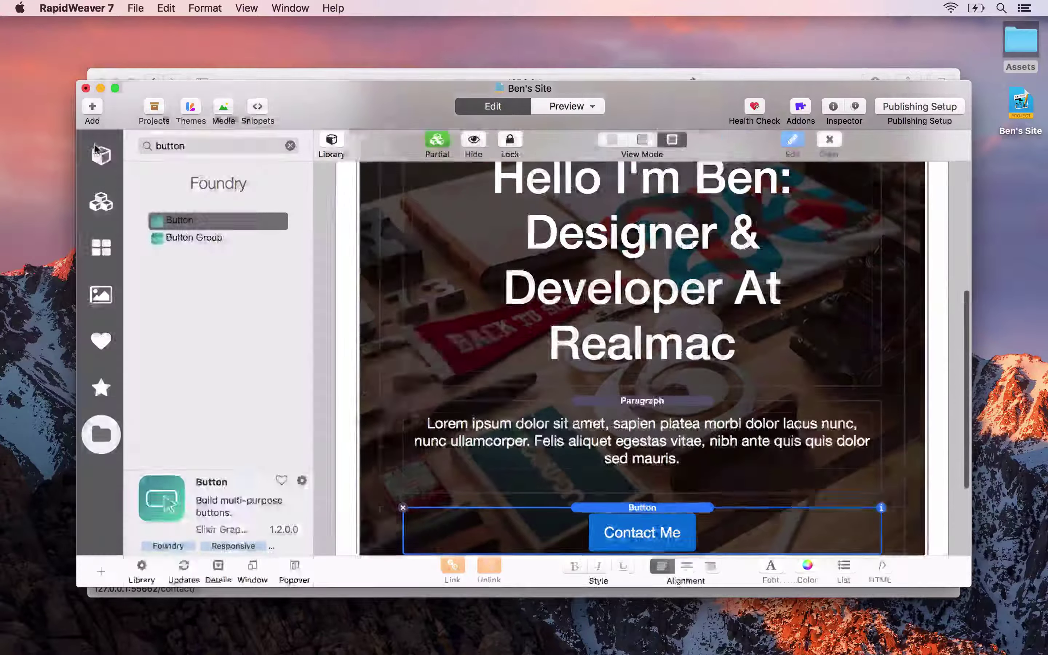
click(185, 146)
text(olu)
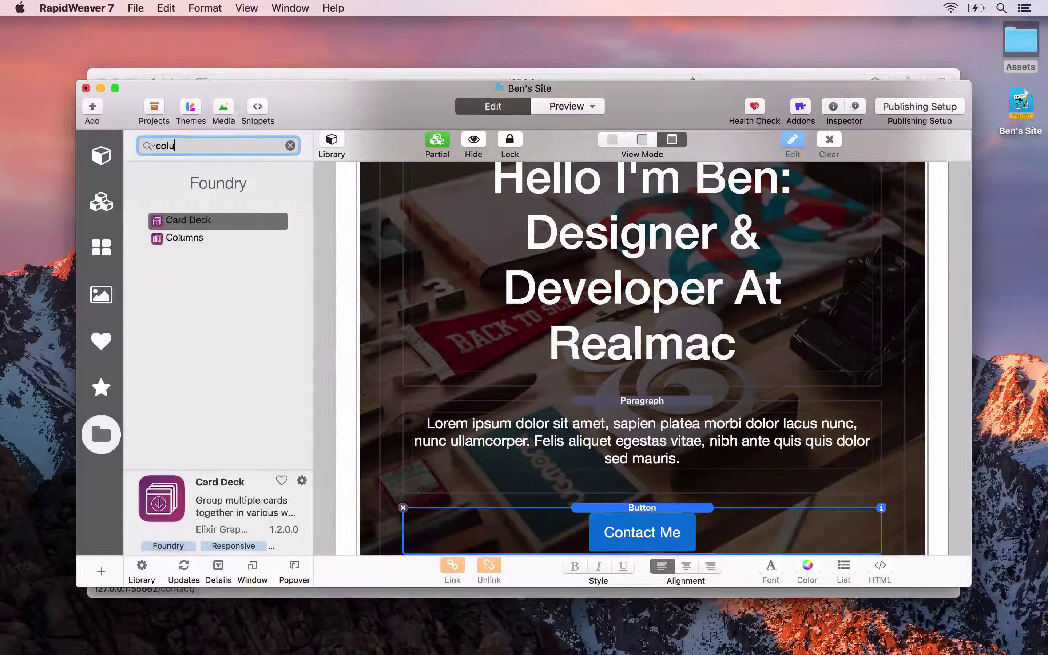
drag(173, 237, 615, 489)
- Move the Button into the second column and the Paragraph into the first column of the Columns stack
scroll(615, 487, down, 4)
drag(642, 513, 766, 439)
drag(656, 275, 517, 435)
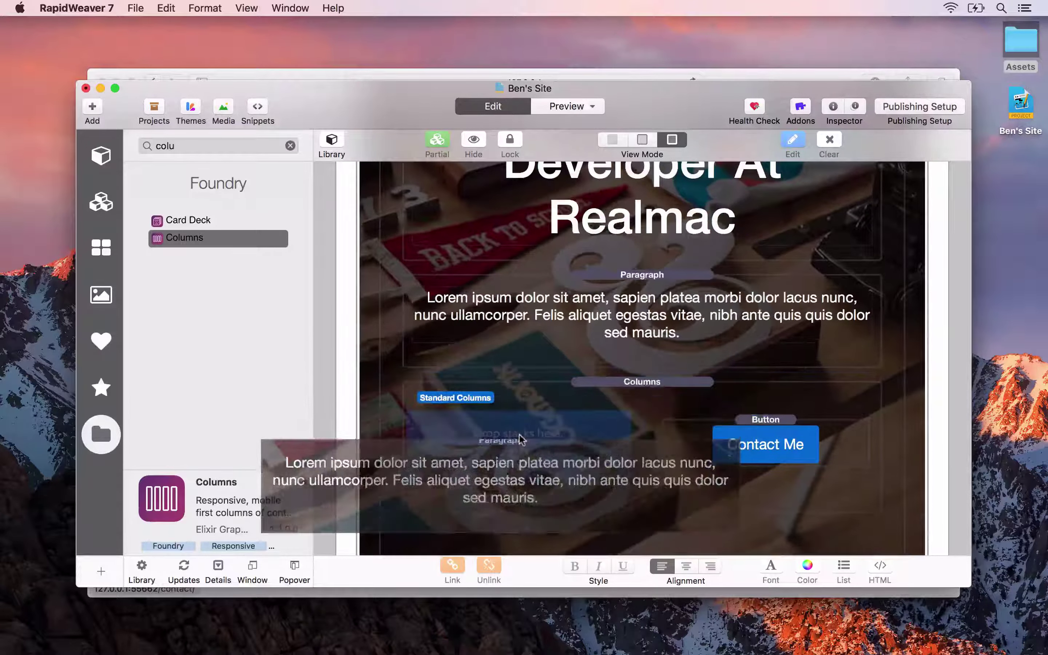
- Preview the two-column banner layout in Safari and return to RapidWeaver
key(super+alt+p)
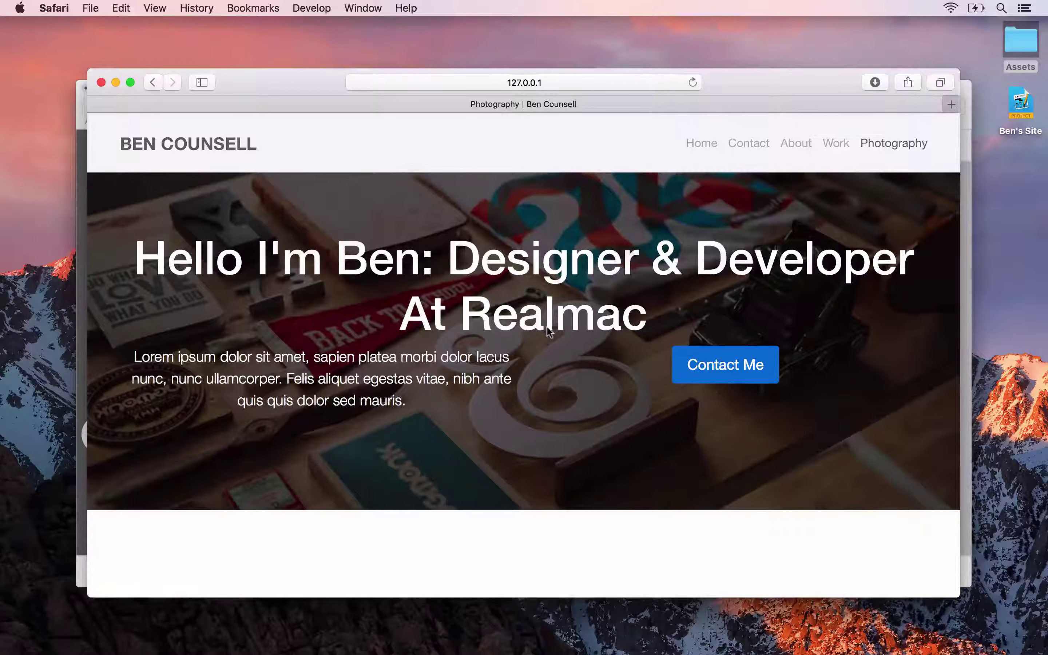
key(super+Tab)
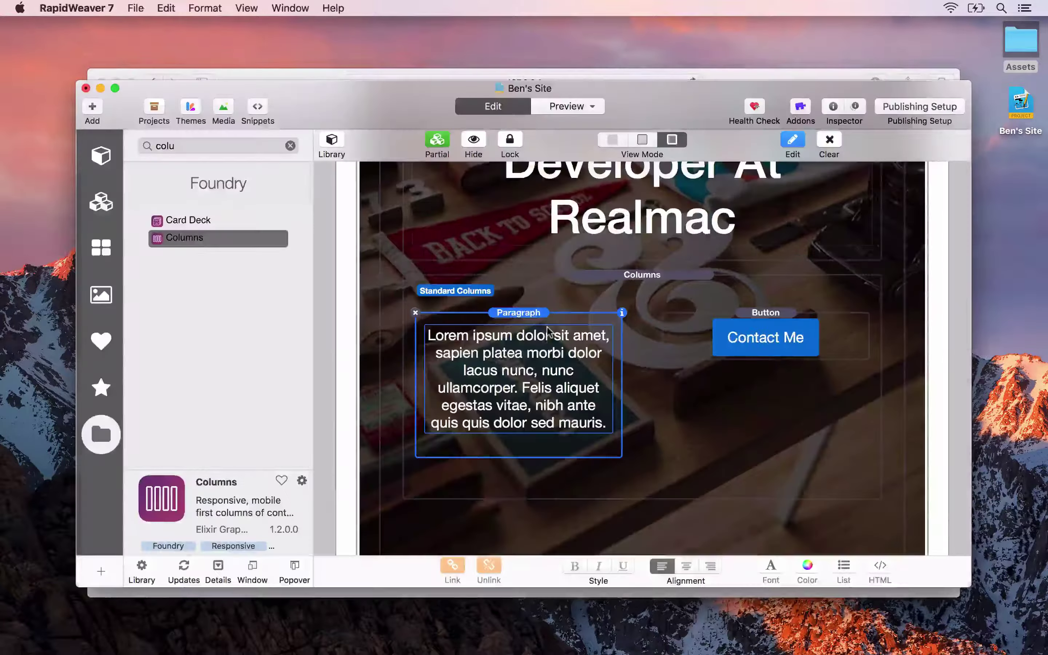
- Undo the two-column arrangement inside the Banner and hide the Banner stack's contents in the edit view
key(super+z)
key(super+z)
scroll(550, 332, up, 15)
click(596, 275)
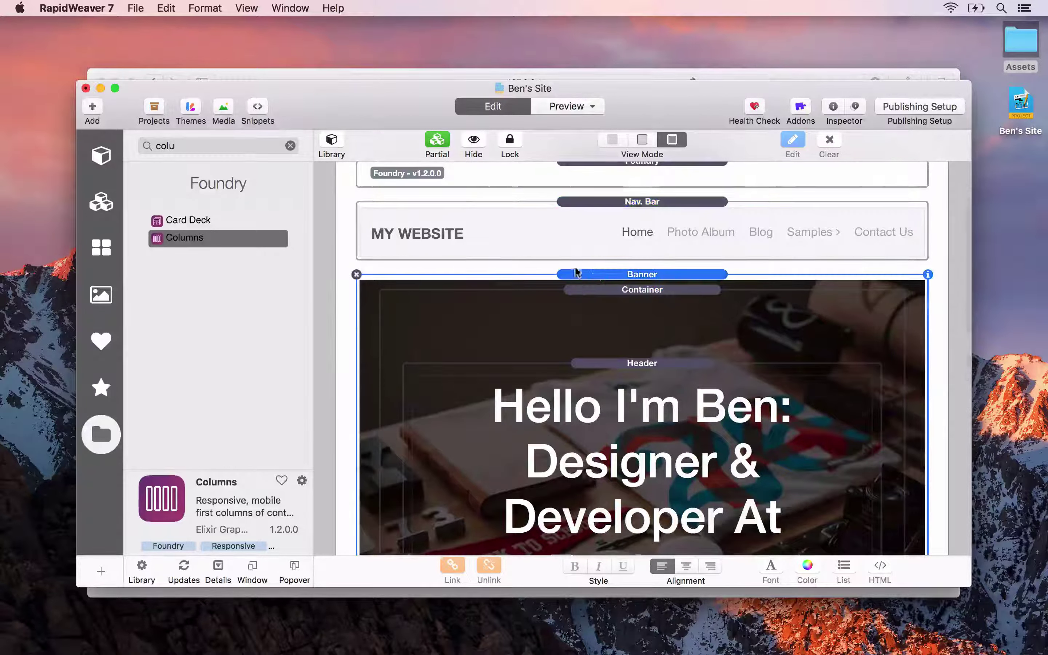
click(473, 143)
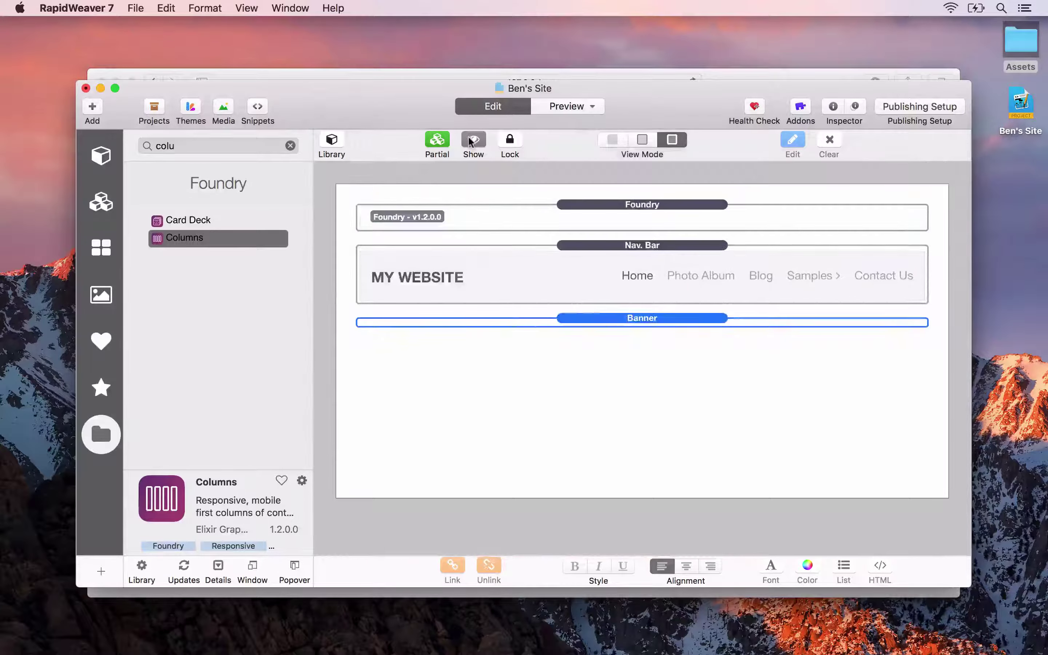
click(582, 365)
- Find the Container and Columns stacks in the library, adding a Container below the Banner and a Columns stack inside it
click(180, 238)
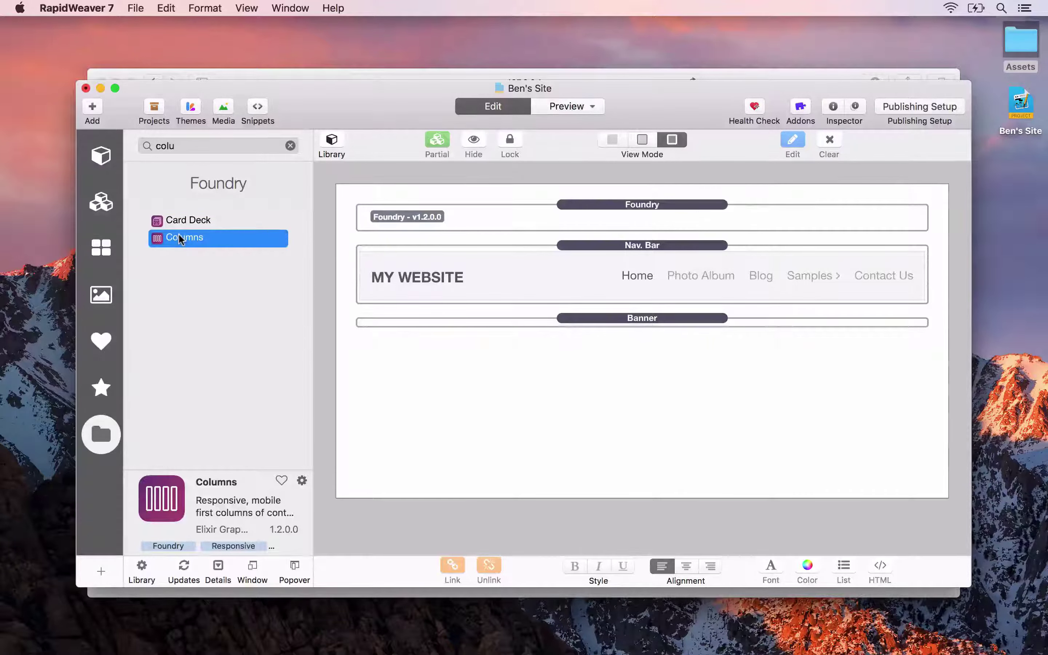
double_click(250, 145)
text(cont)
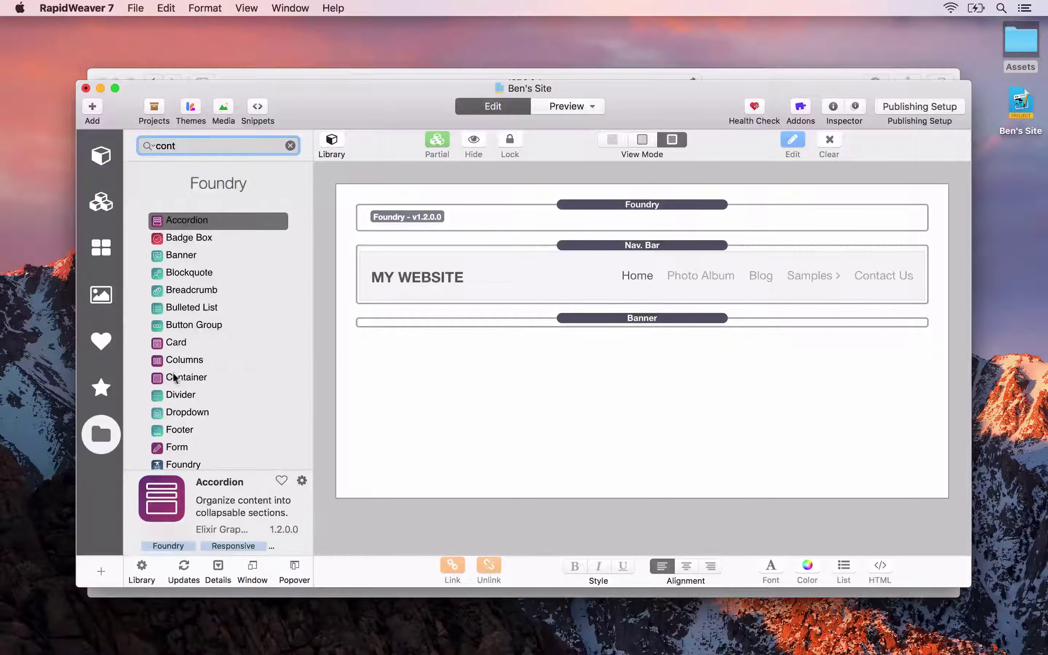
drag(173, 377, 540, 355)
double_click(251, 145)
text(colu)
drag(185, 237, 630, 337)
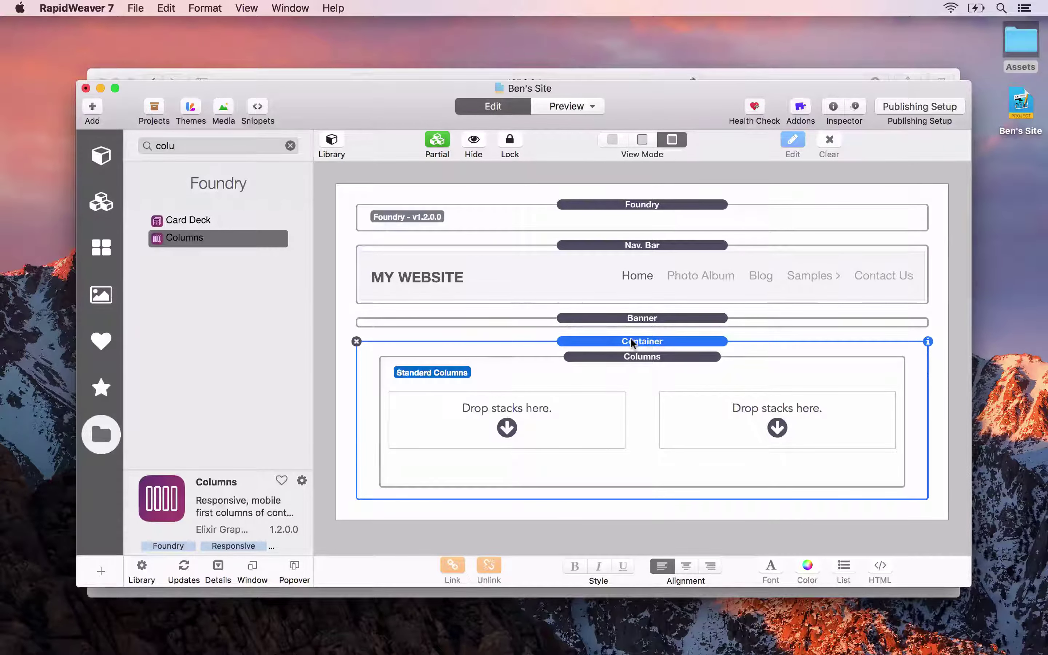
- Set the Container's Columns stack to 3 columns
key(super+shift+l)
click(542, 433)
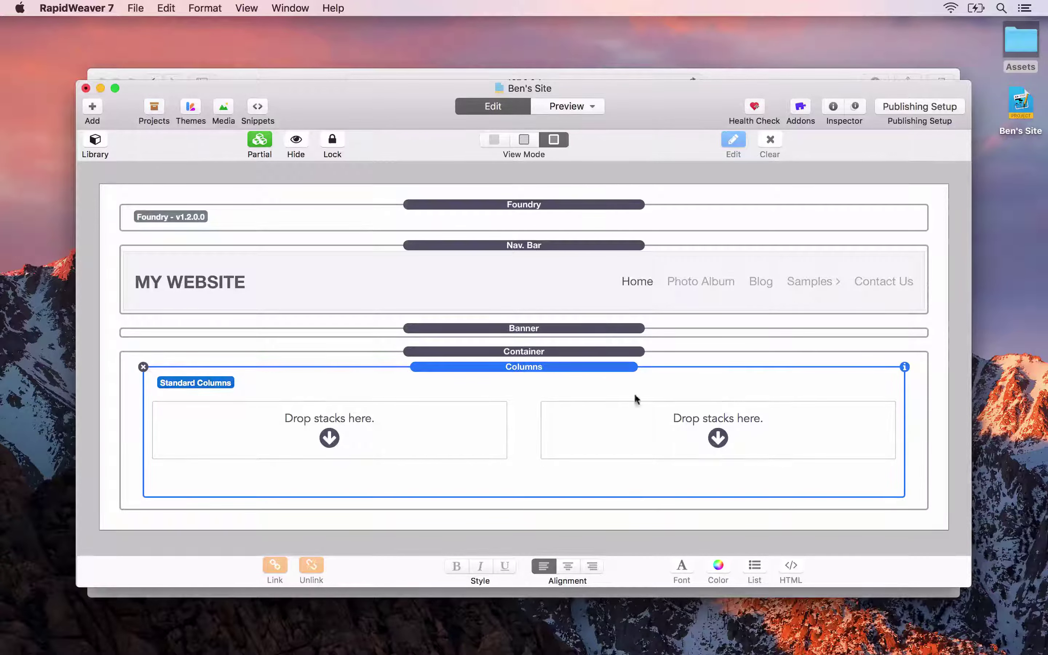
click(903, 366)
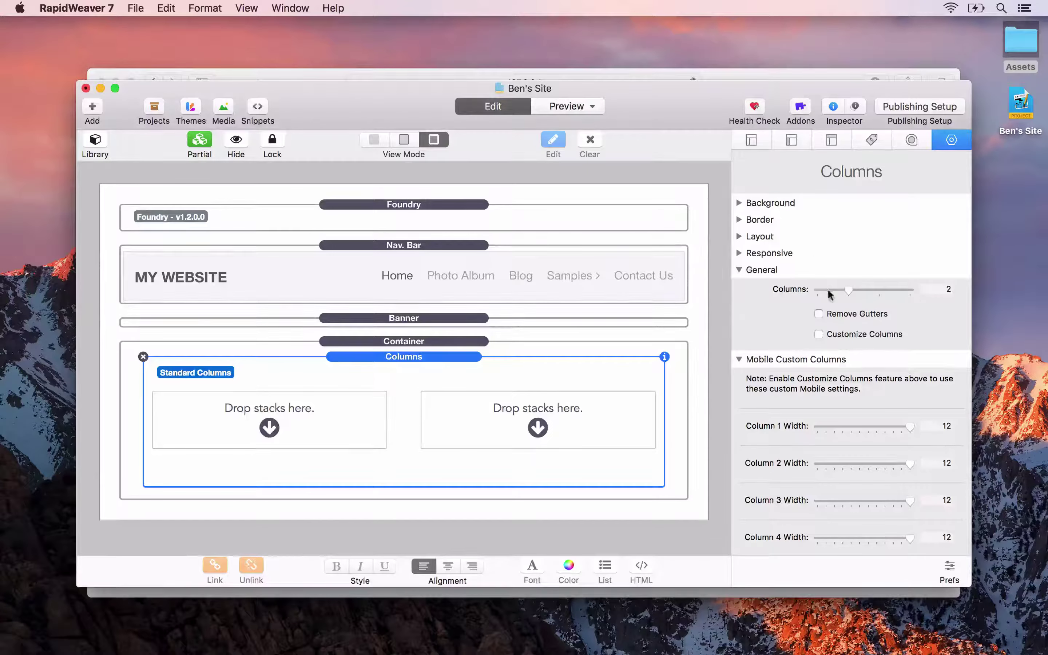
drag(848, 293, 876, 294)
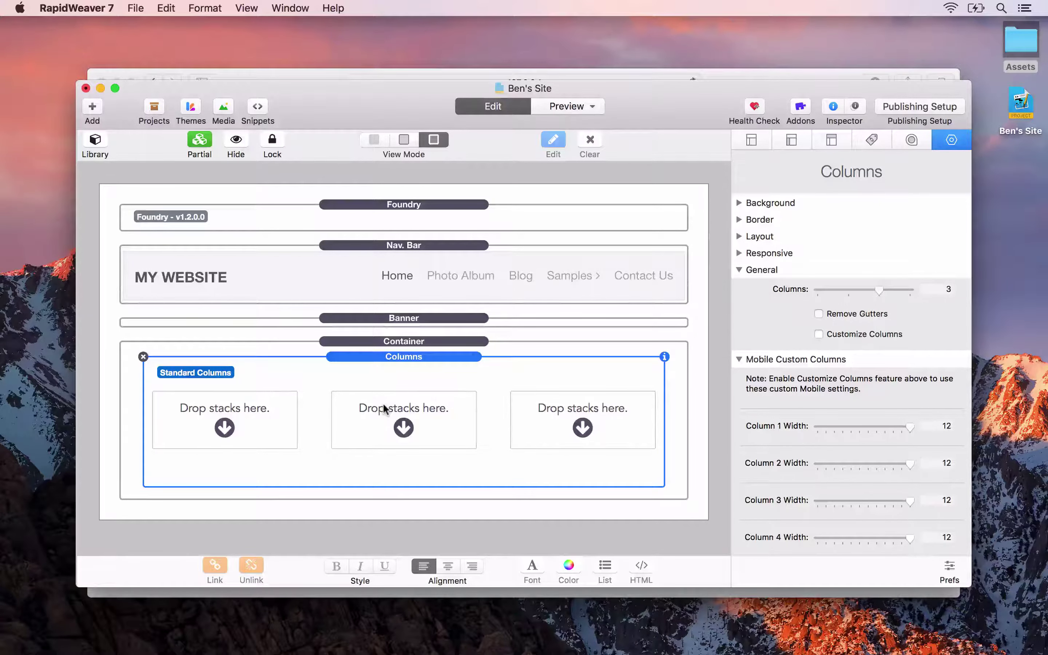
key(alt+super+i)
- Nest another Columns stack inside the first of the three columns
key(alt+super+l)
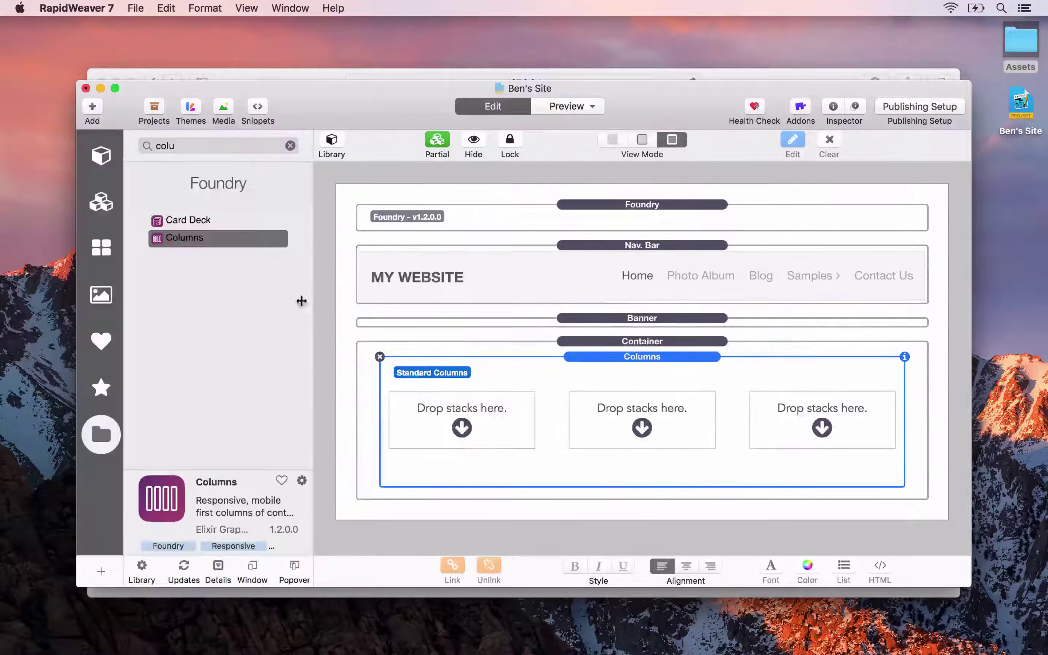
drag(187, 237, 458, 407)
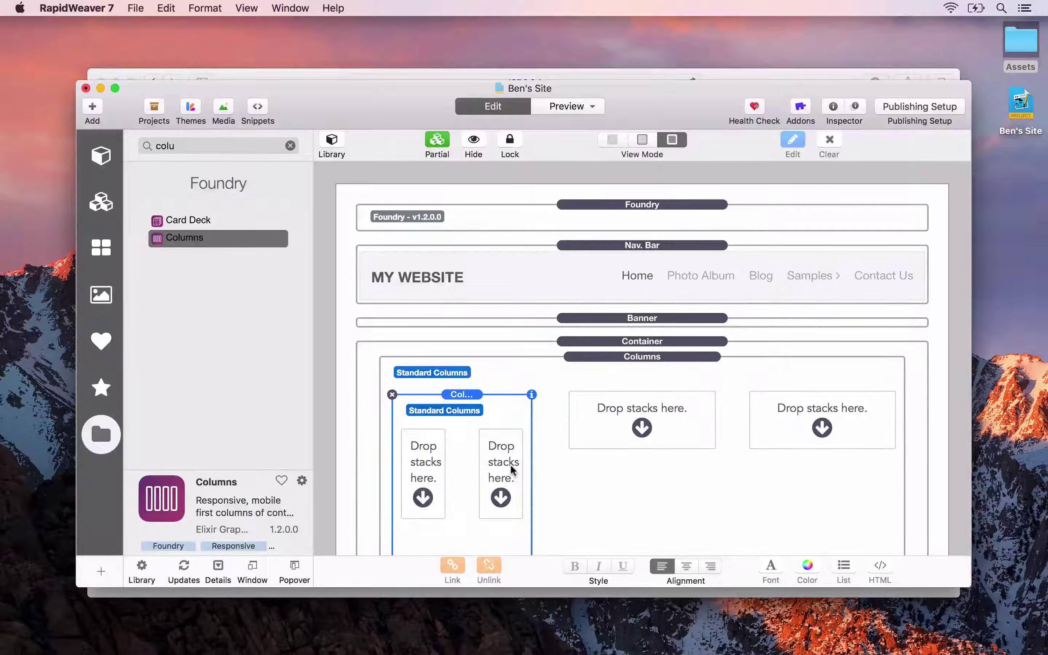
key(super+l)
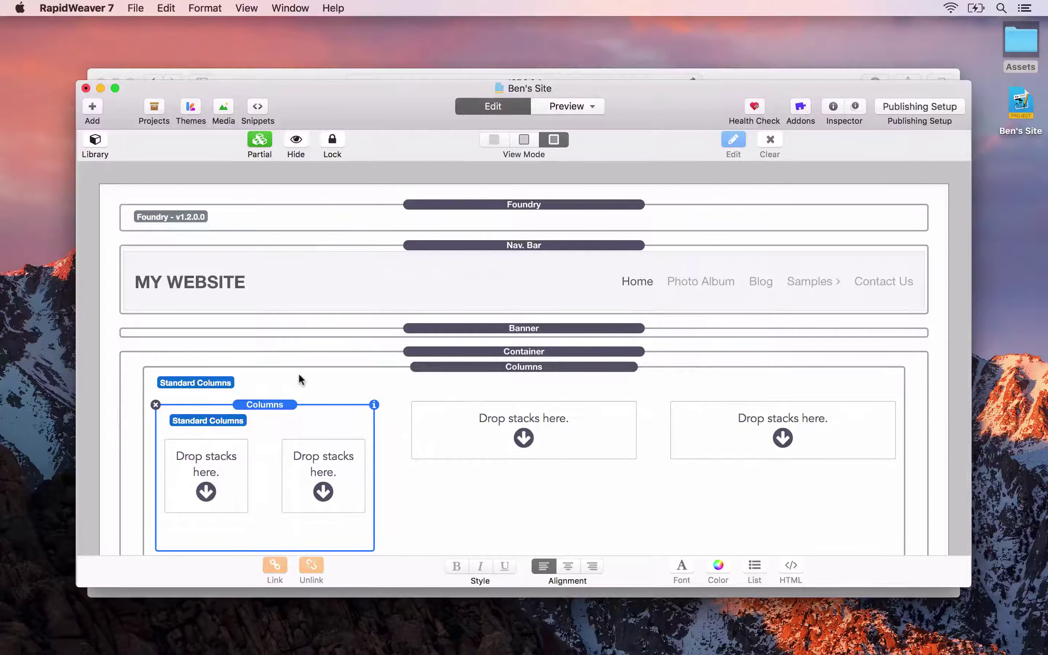
- Search the stacks library for icon and add an Icon Font (FA) stack to the nested Columns stack's first column
key(super+l)
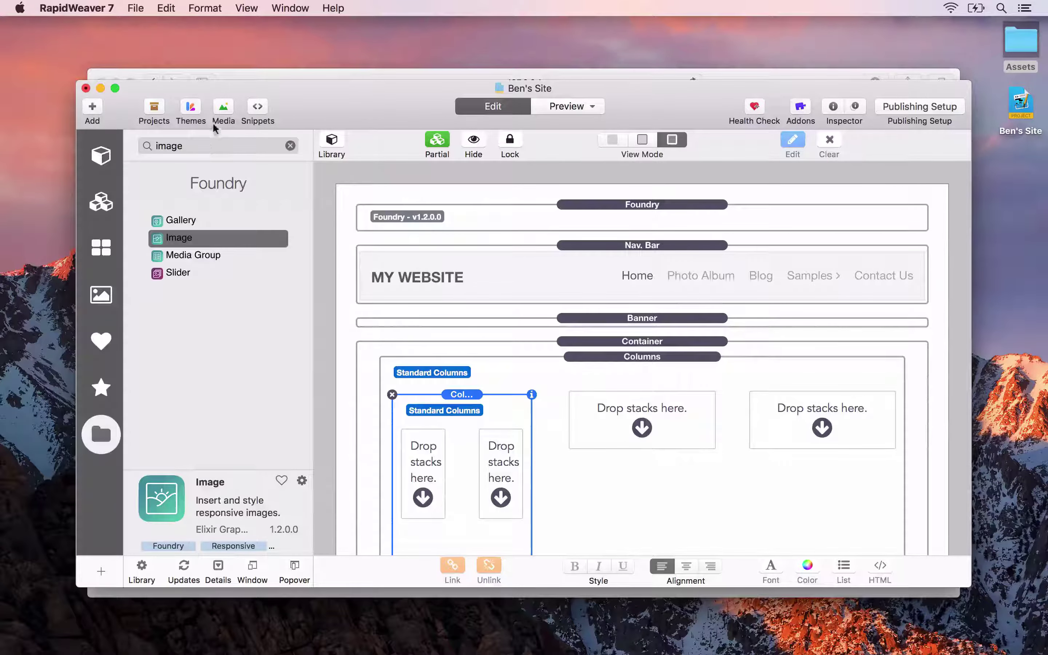
double_click(209, 148)
text(icon)
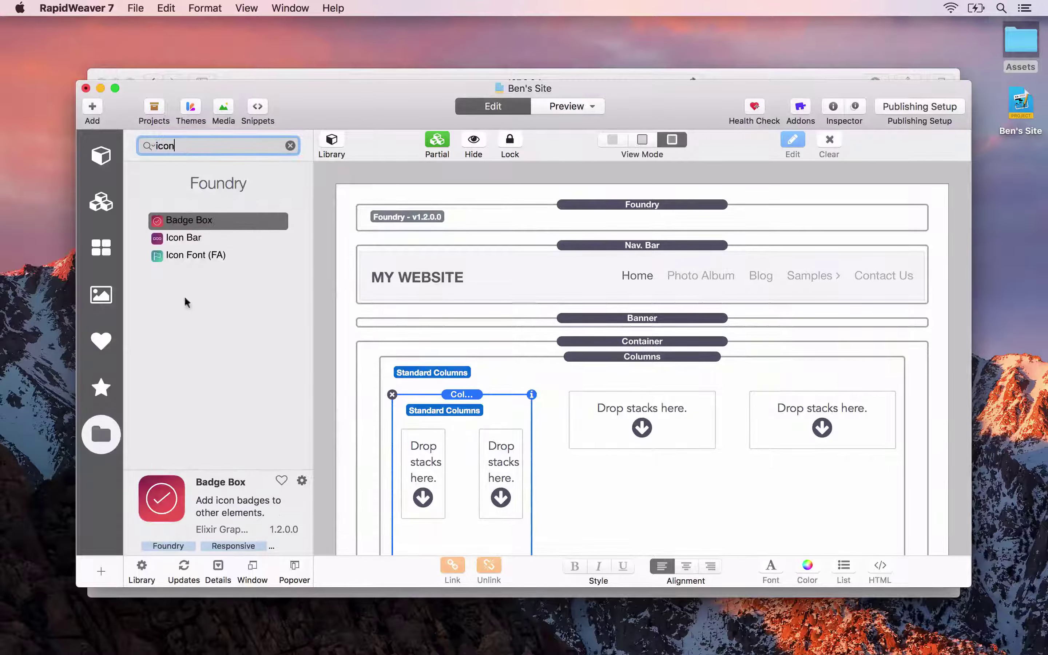
drag(191, 254, 206, 456)
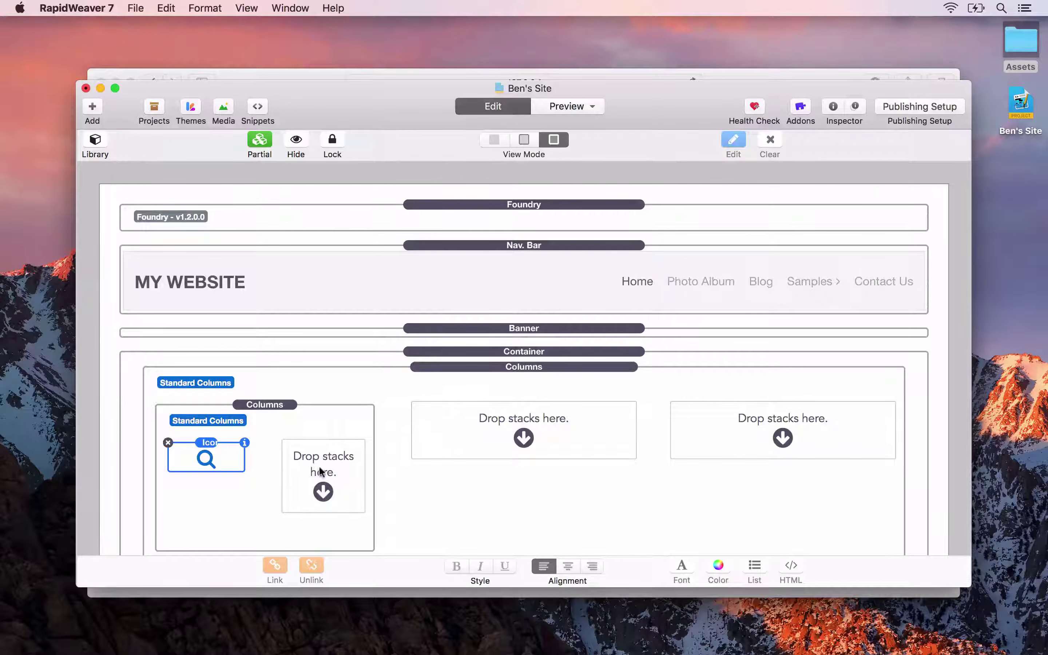
- Search the stacks library for header and add a Header stack to the nested Columns stack's second column
key(super+l)
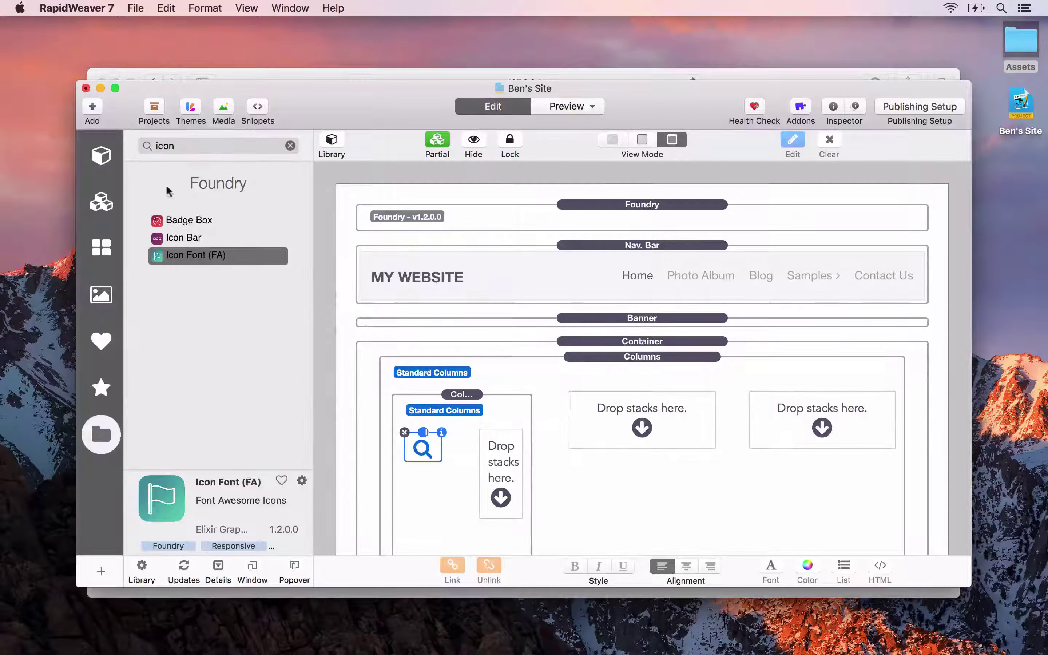
click(290, 146)
text(header)
drag(177, 215, 501, 470)
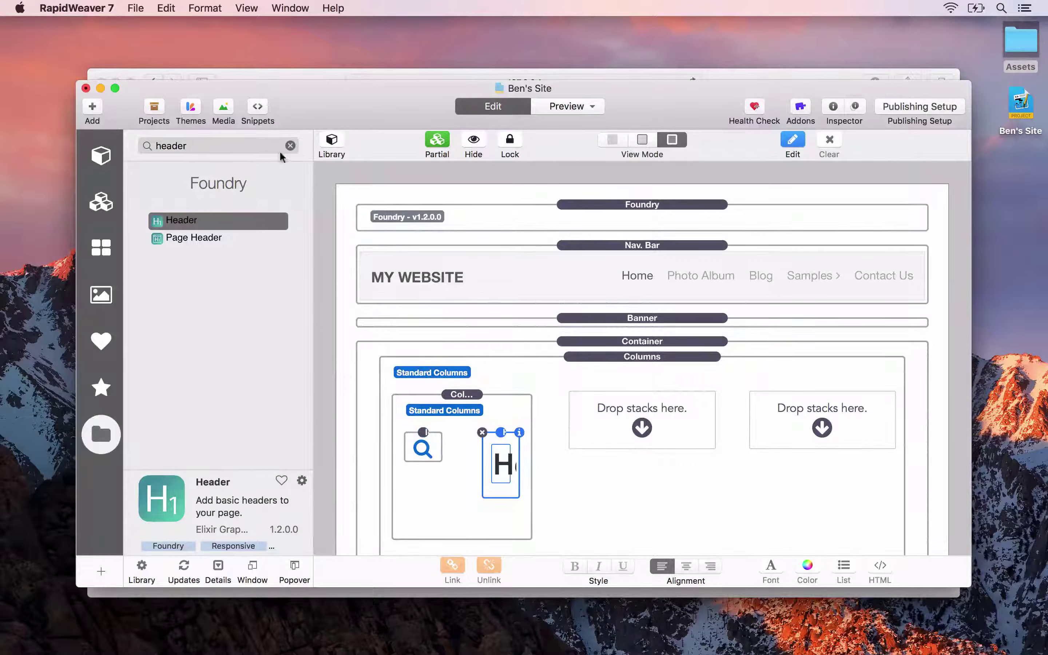
- Search the stacks library for paragraph and add a Paragraph stack below the Header in the nested second column
click(289, 146)
click(250, 143)
text(paragraph)
drag(177, 216, 501, 498)
- Hide the stacks library and open the nested Columns stack's settings in the inspector
click(331, 139)
click(833, 106)
scroll(224, 303, down, 5)
click(224, 223)
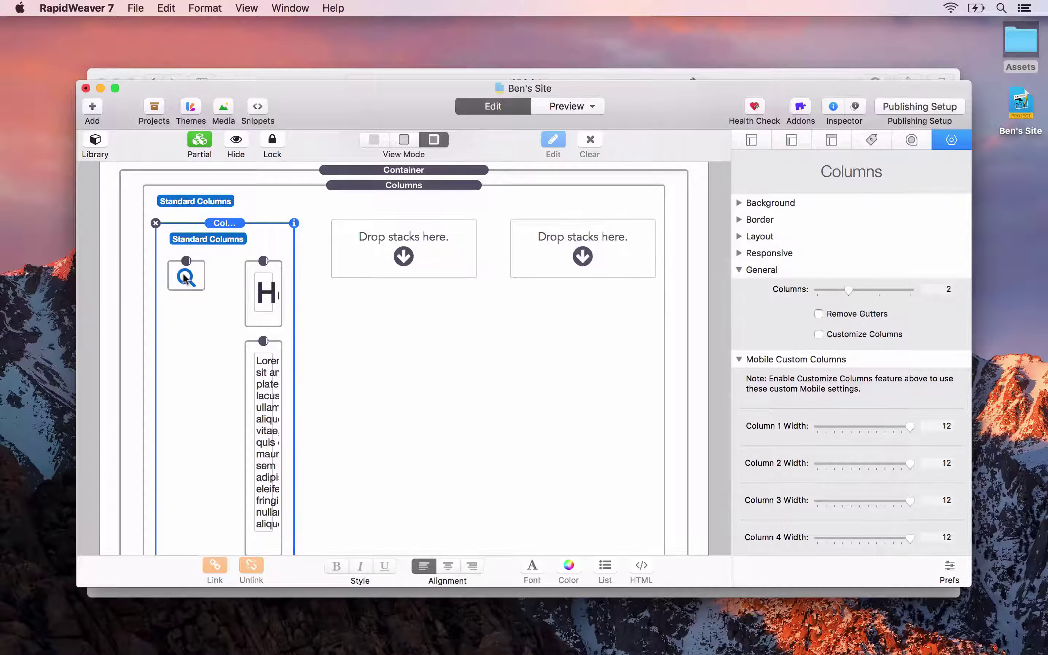
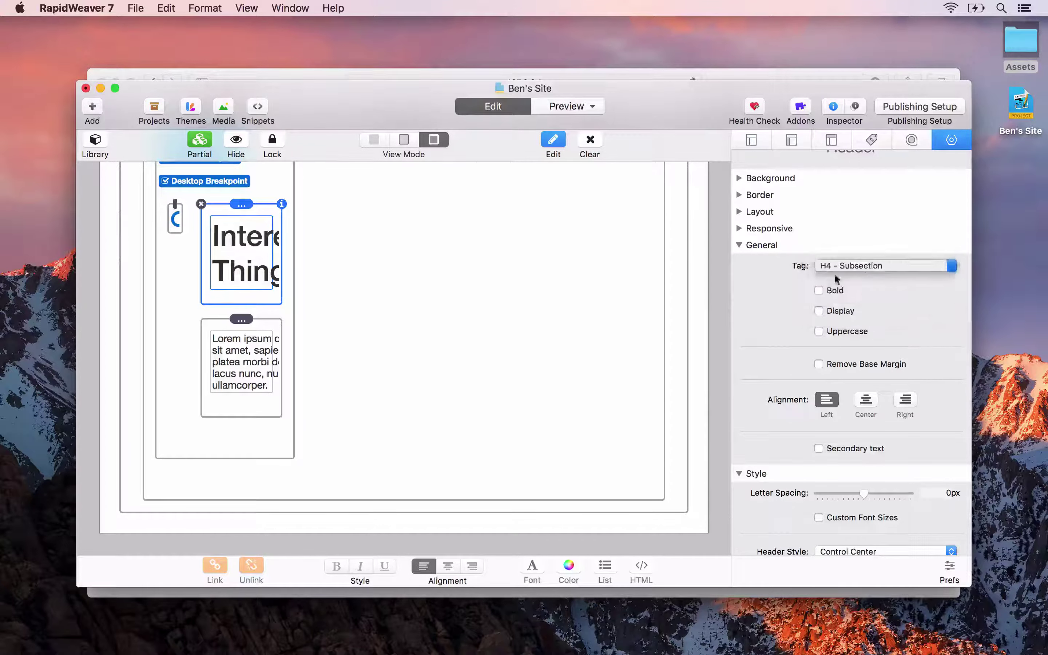
- Preview the icon, header and paragraph layout in Safari and return to RapidWeaver
scroll(269, 241, up, 5)
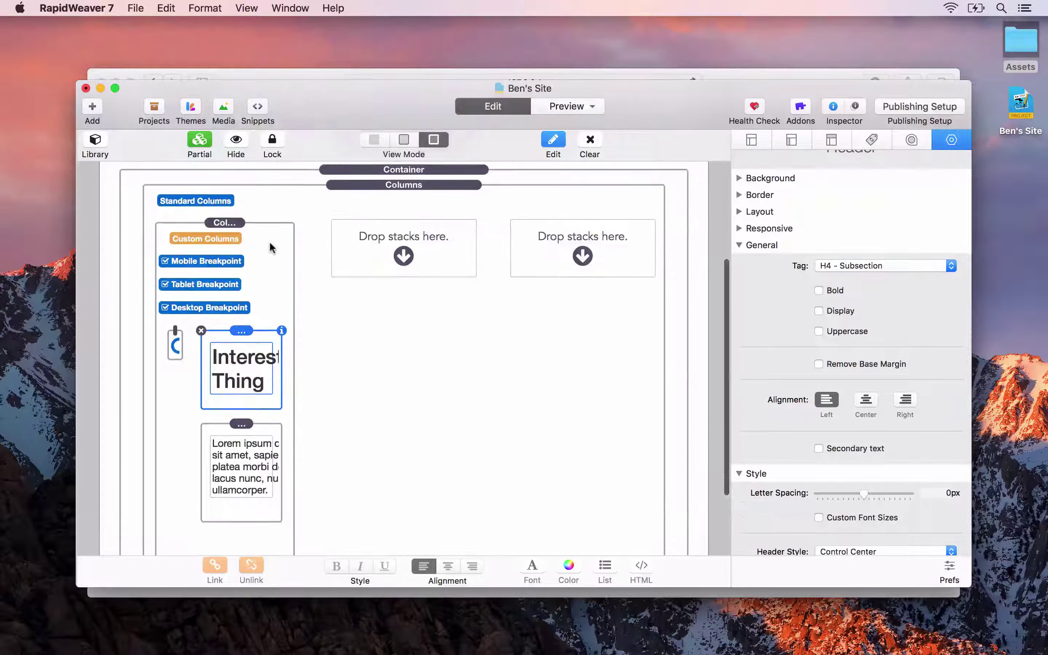
key(super+alt+p)
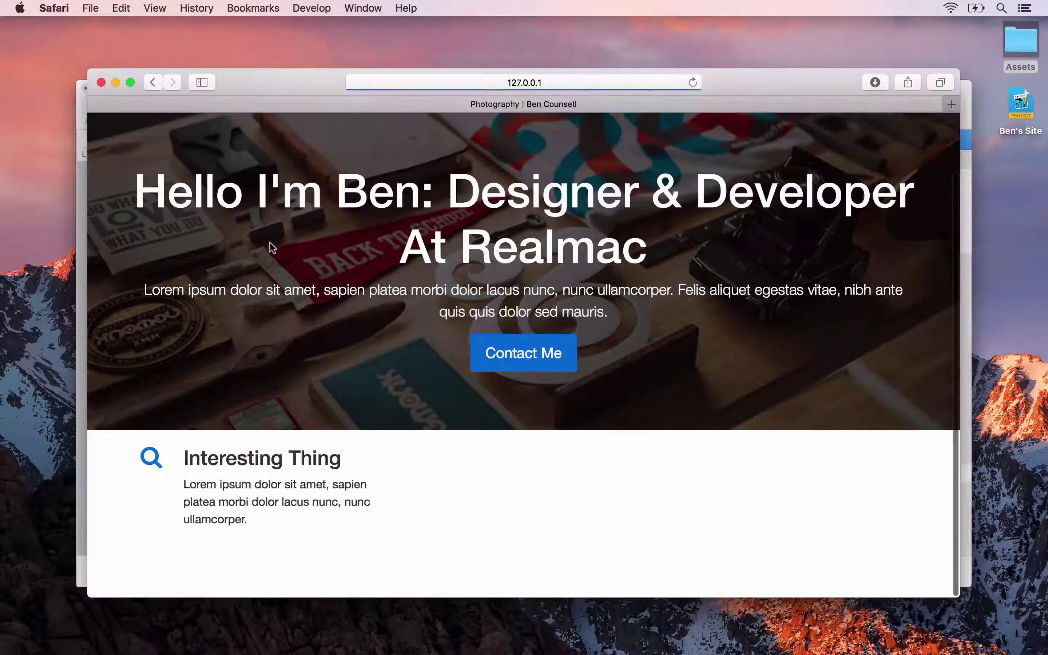
key(super+Tab)
- Duplicate the nested Columns stack into the second and third outer columns and check the result in Safari
drag(403, 223, 582, 250)
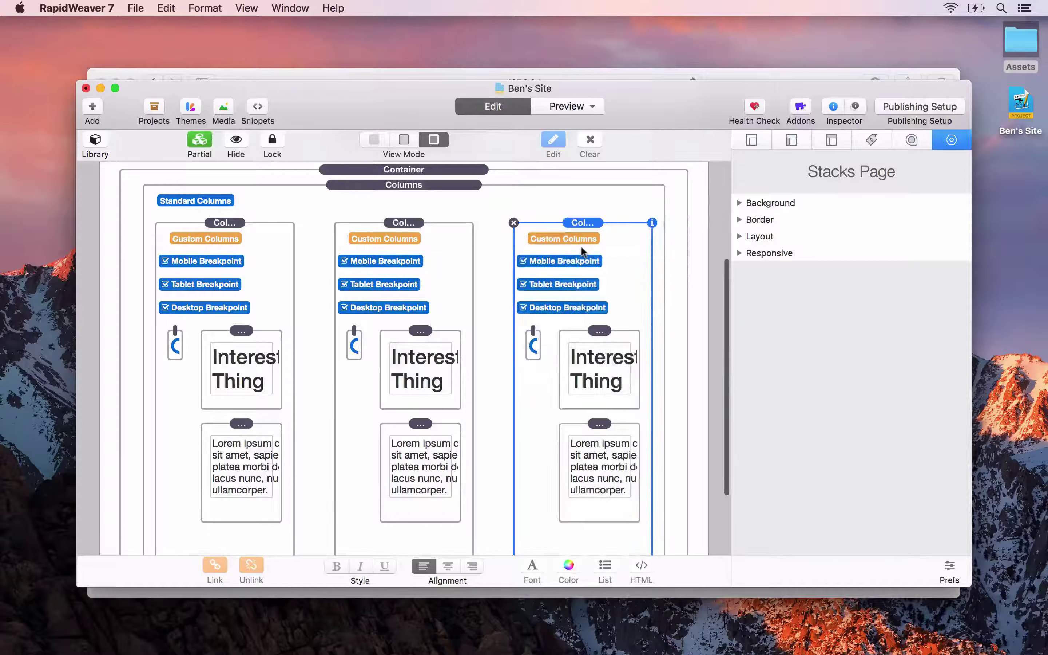
key(super+Tab)
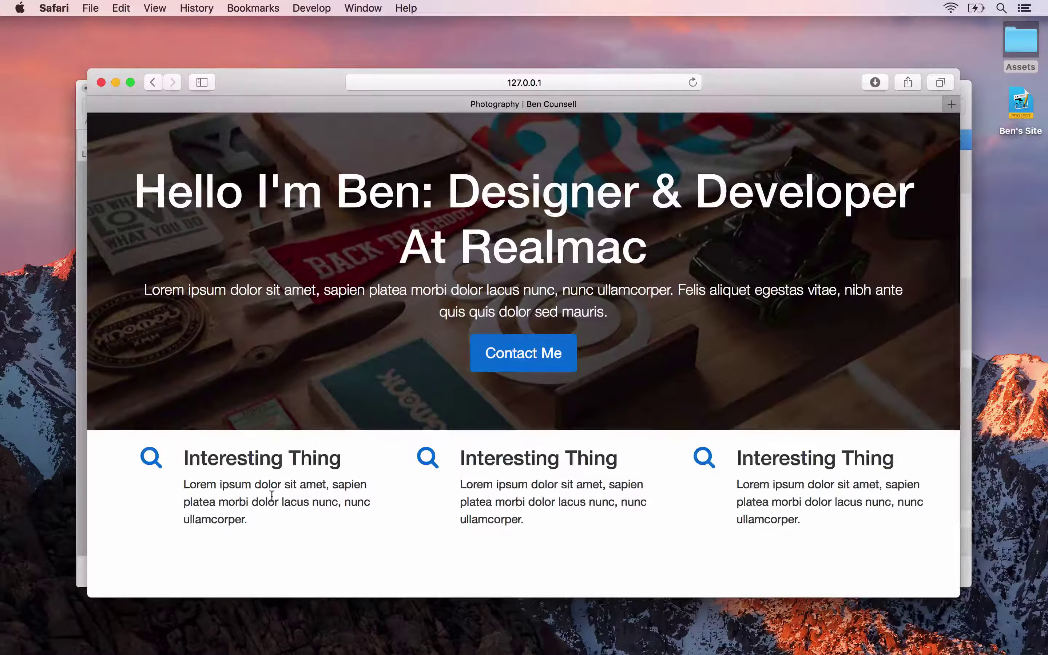
- Return to RapidWeaver, search the stacks library for header, and add a Header stack above the Columns in the Container
click(82, 416)
key(super+a)
text(he)
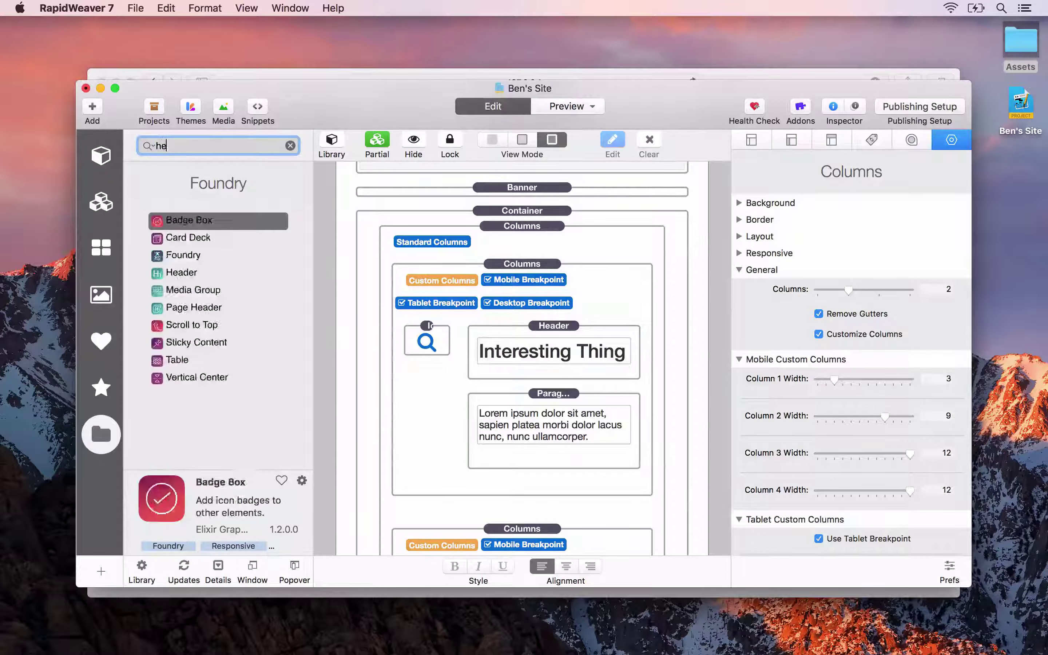
text(ader)
drag(182, 220, 500, 228)
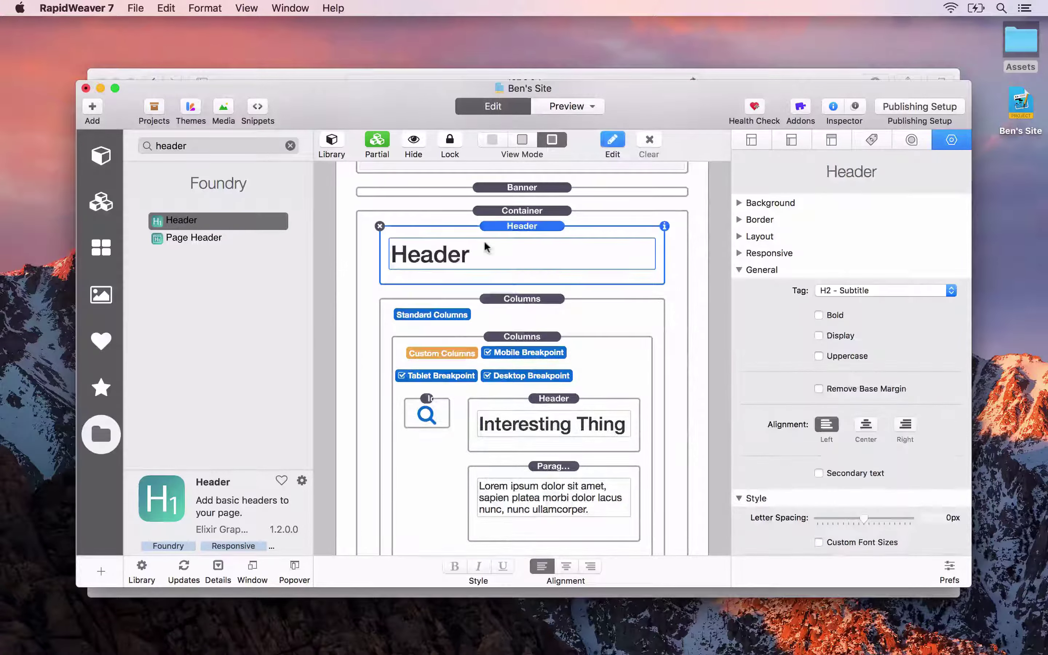
- Set the new Header's text to "Build The Site You've Always Wanted" and centre it
double_click(471, 256)
key(super+a)
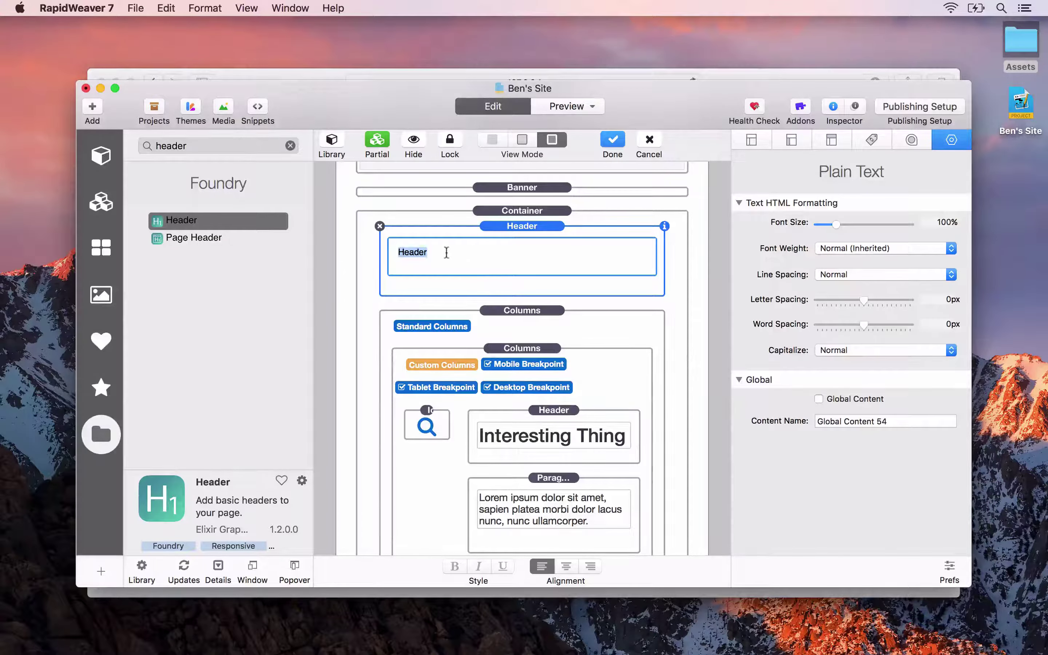
text(Build The Site You've Alway)
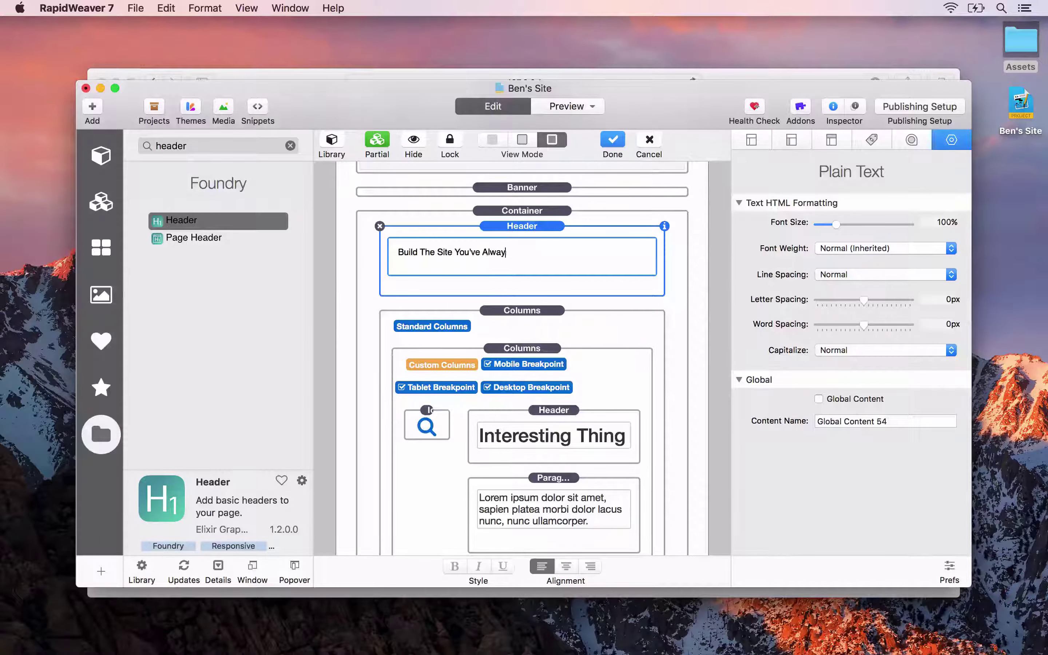
text(s Wanted)
click(410, 280)
- Set individual margins for the new Header, with a bottom margin of 20
click(745, 207)
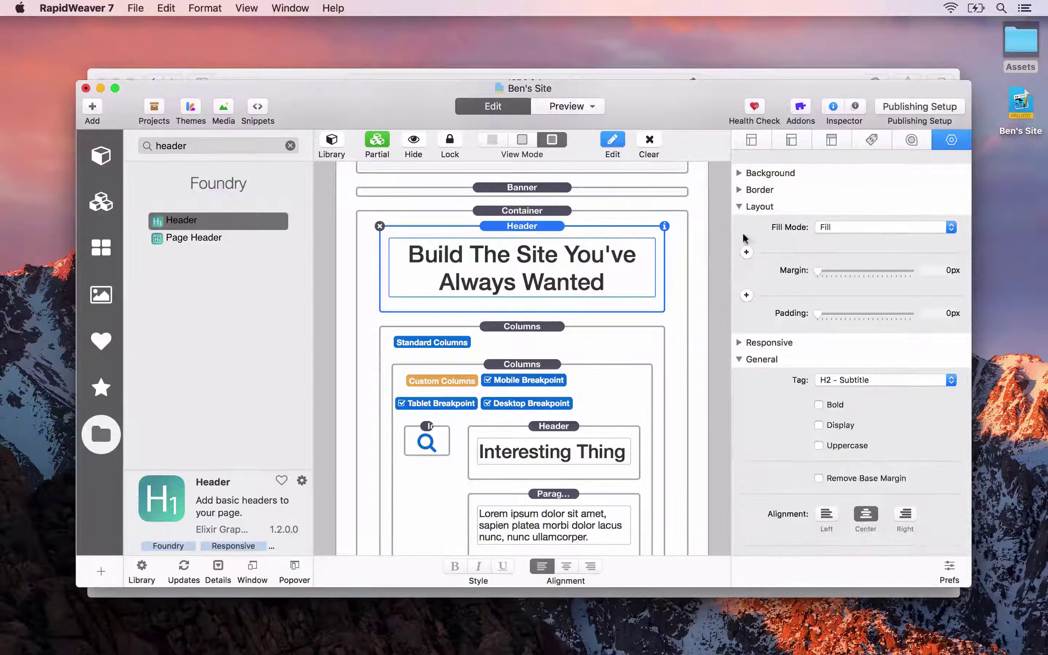
click(746, 252)
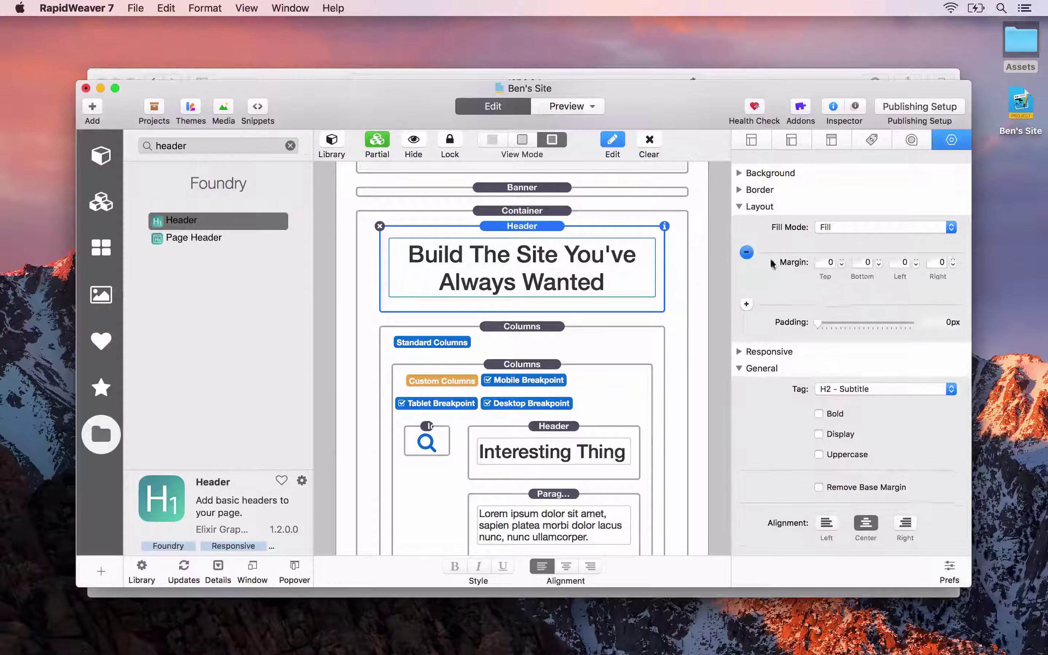
double_click(865, 271)
text(20)
key(Tab)
scroll(551, 257, up, 2)
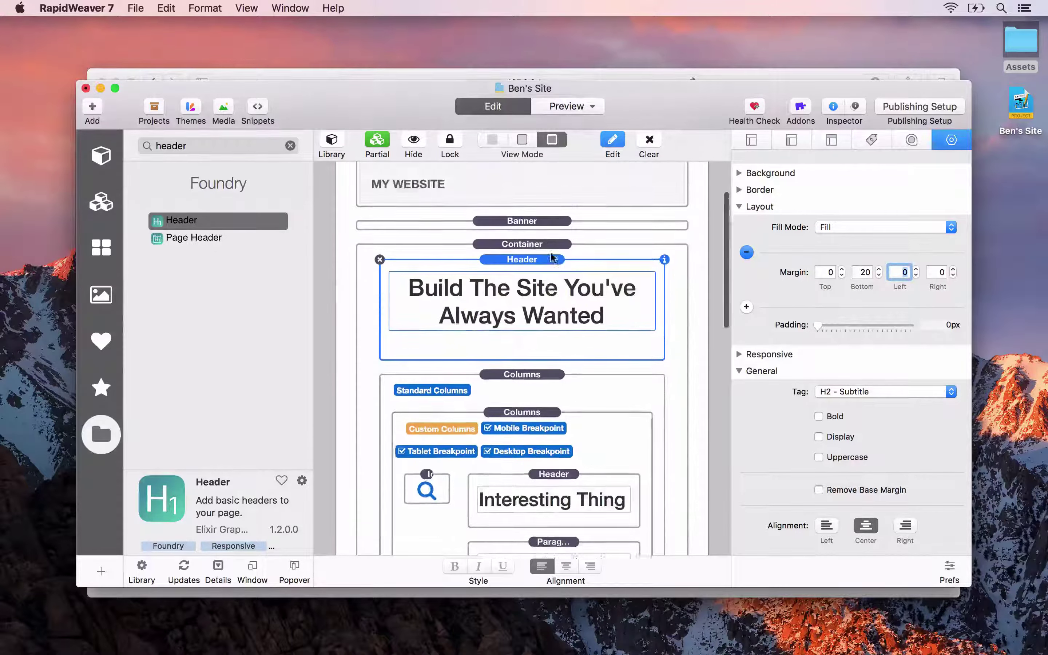
- Set individual margins for the Banner stack, with a bottom margin of 40
scroll(551, 256, up, 1)
click(532, 256)
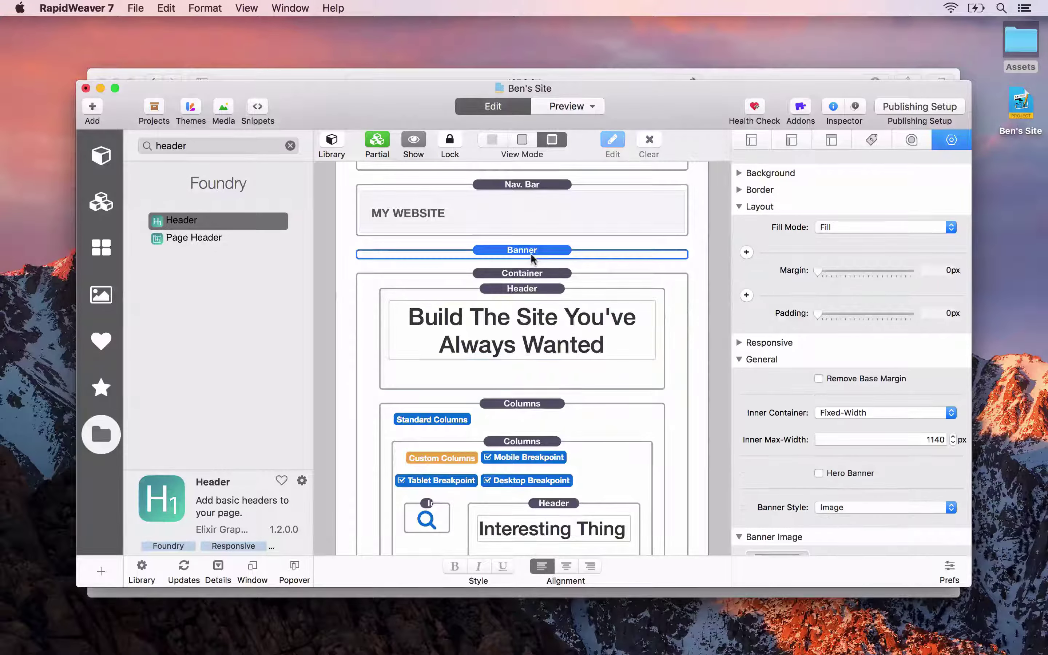
click(746, 252)
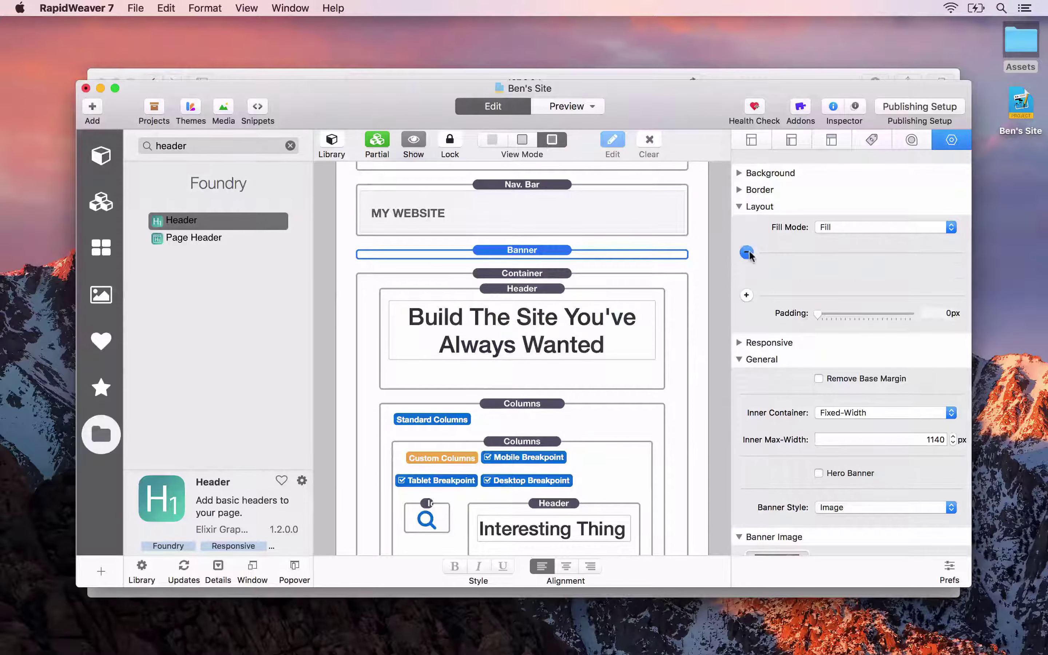
click(865, 272)
text(40)
key(Tab)
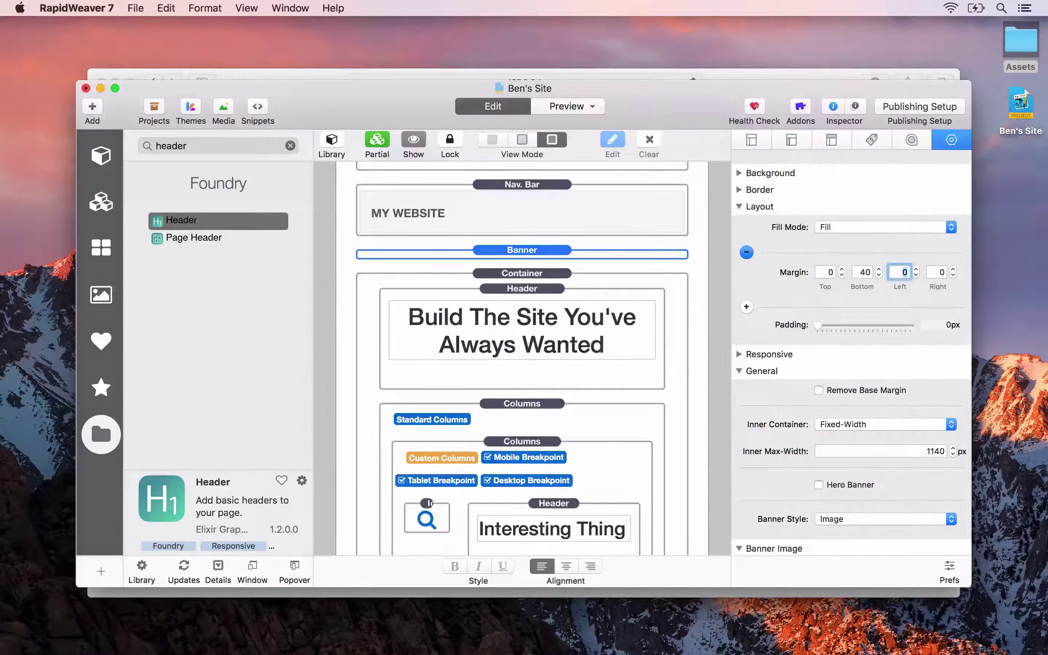
- Preview the page in Safari and check the new header and spacing between the banner and the three columns
key(super+alt+p)
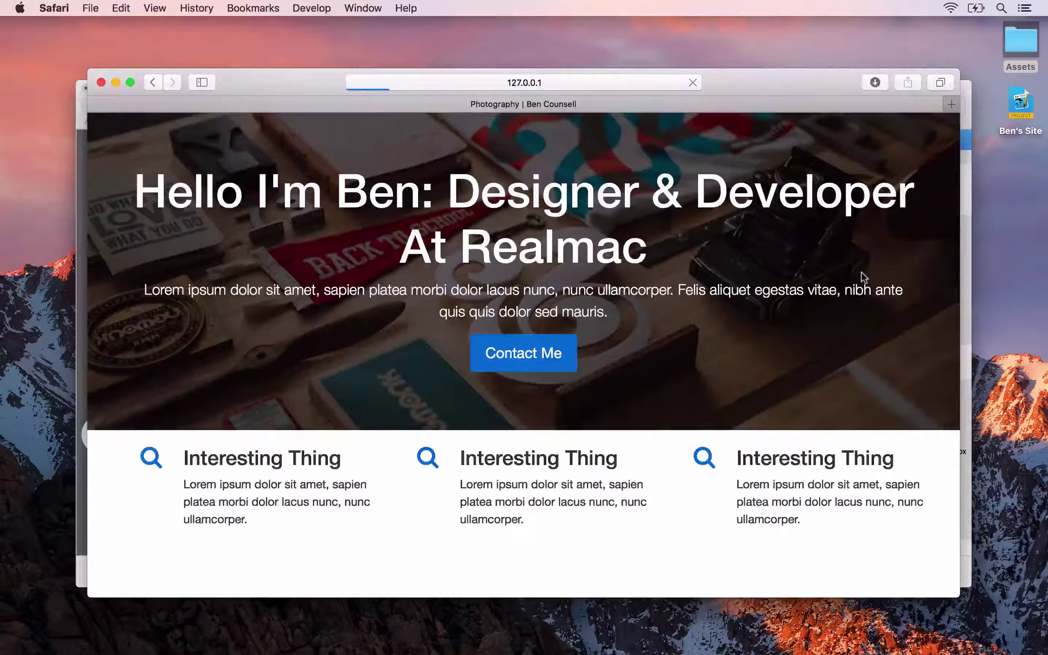
scroll(675, 295, down, 3)
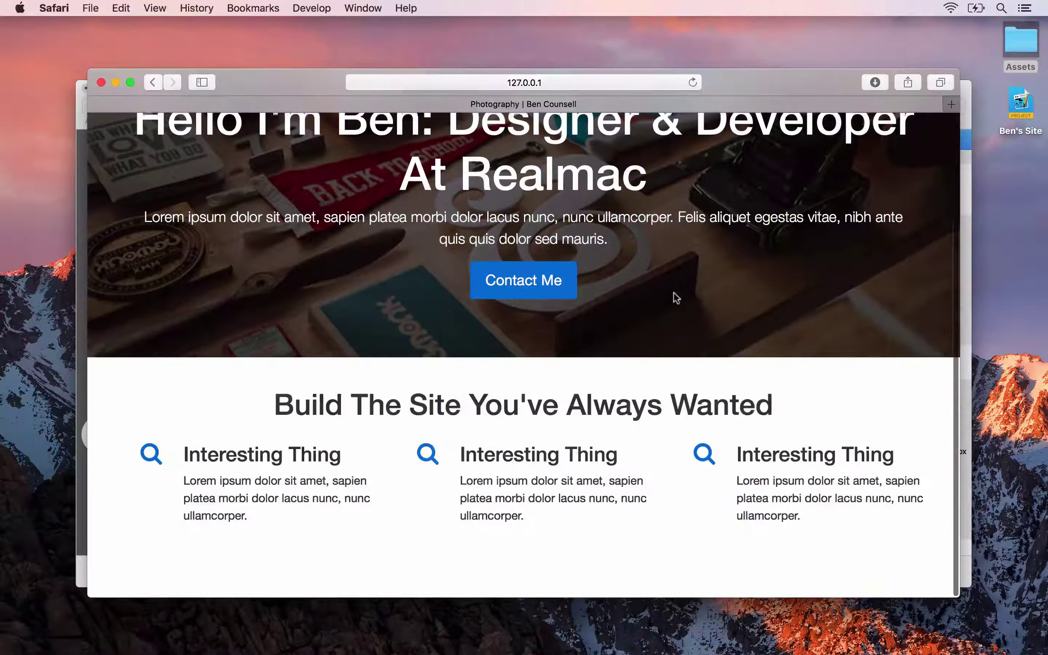
drag(295, 407, 788, 409)
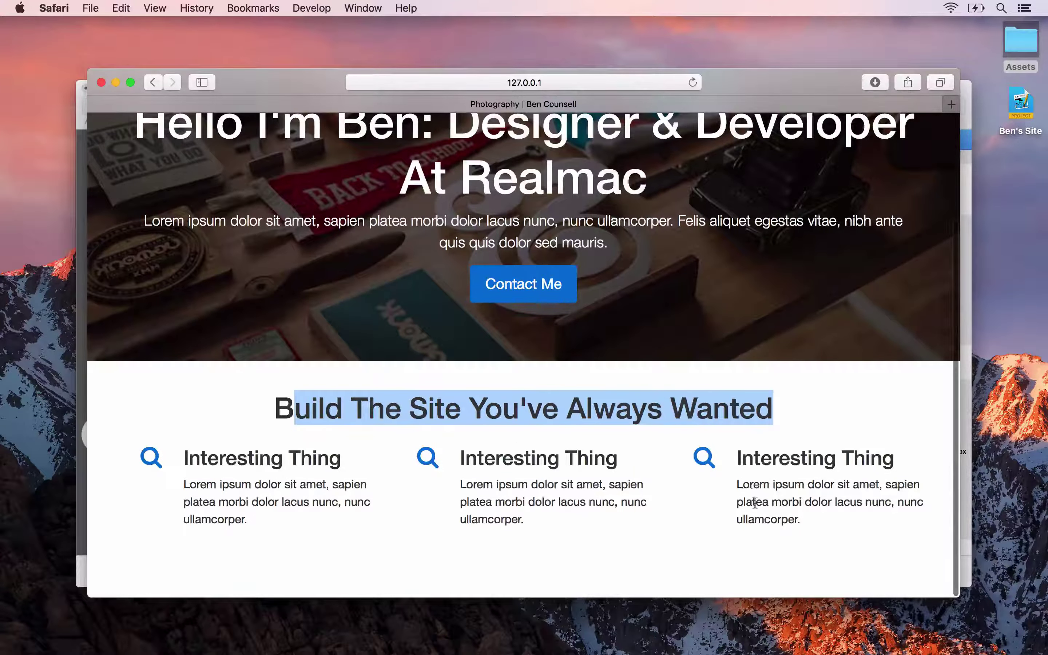
- Duplicate the three icon-and-text Columns stacks in RapidWeaver to form a second row beneath the first, and check the result in Safari
key(super+Tab)
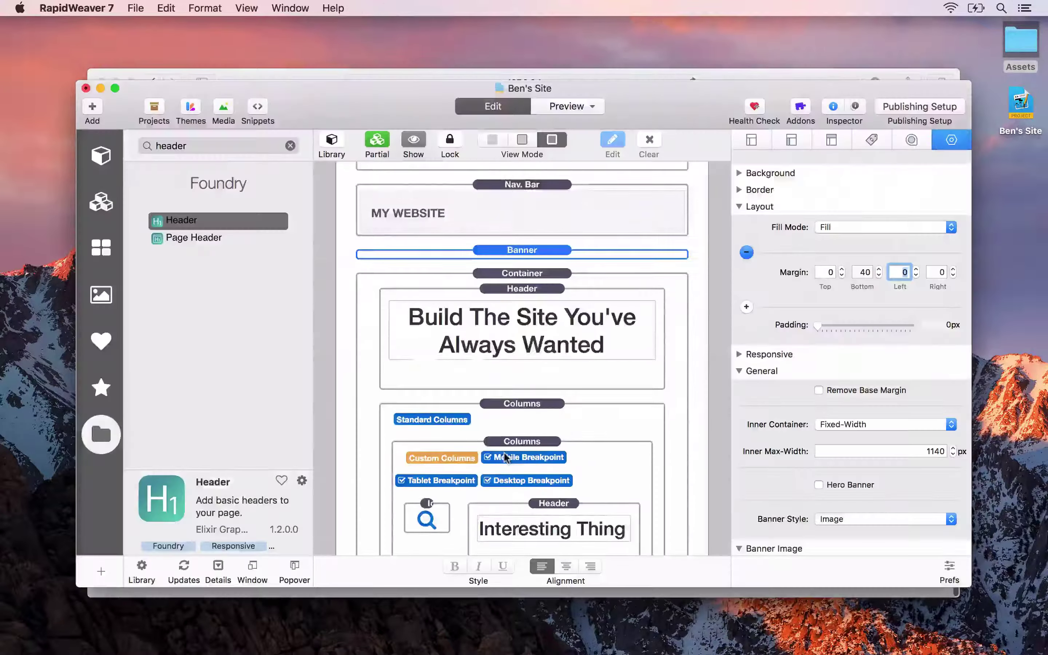
click(332, 140)
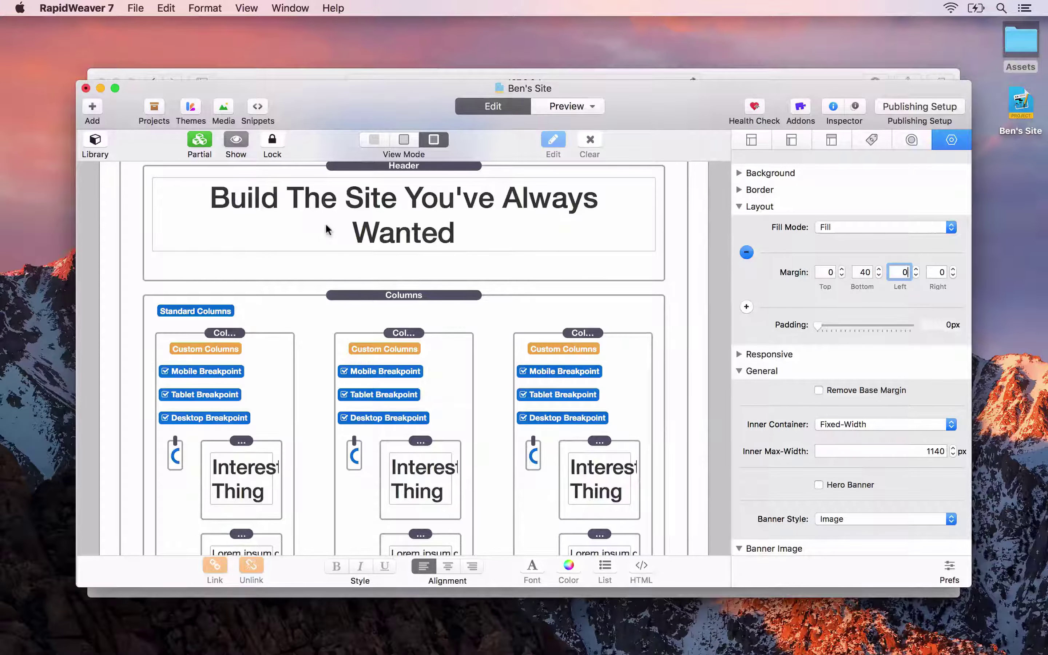
click(833, 107)
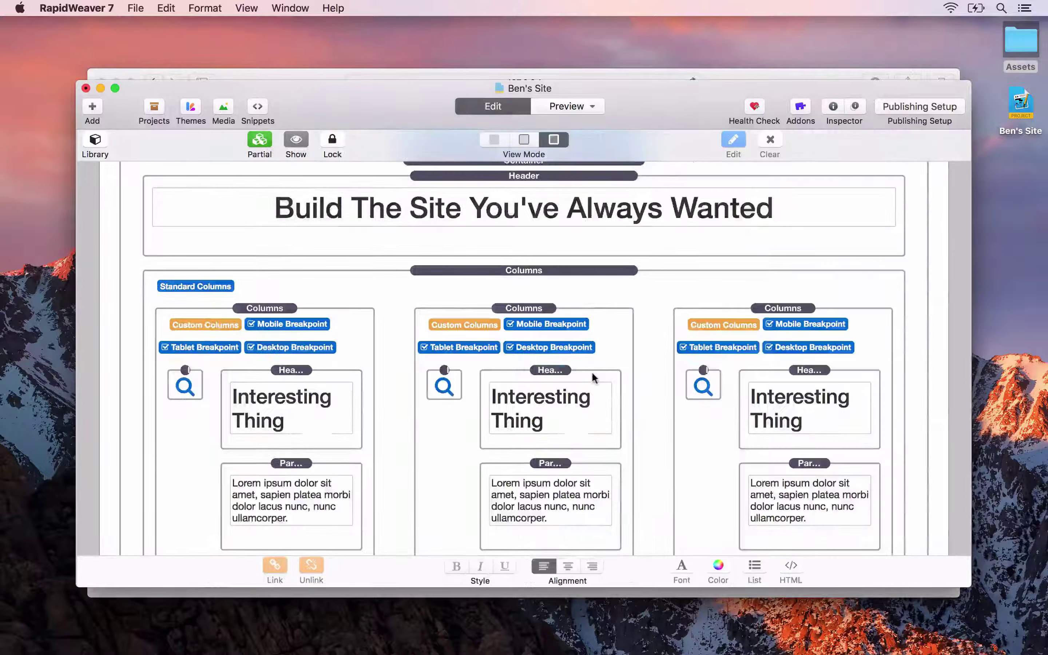
scroll(593, 377, down, 1)
scroll(593, 377, down, 5)
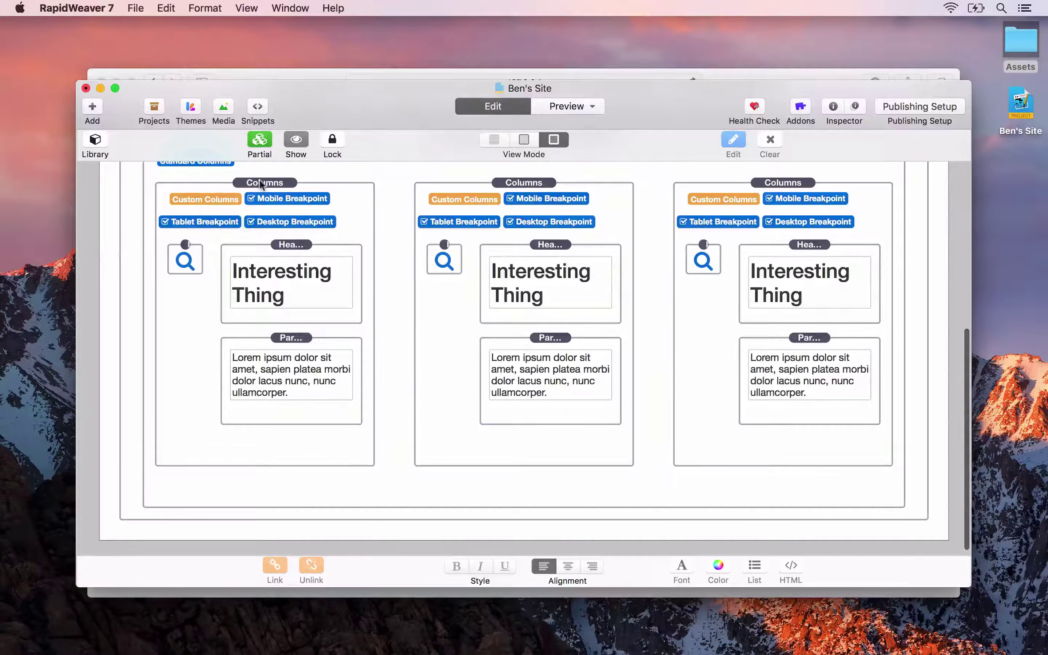
drag(261, 183, 257, 466)
drag(530, 183, 479, 476)
key(super+Tab)
scroll(648, 381, down, 3)
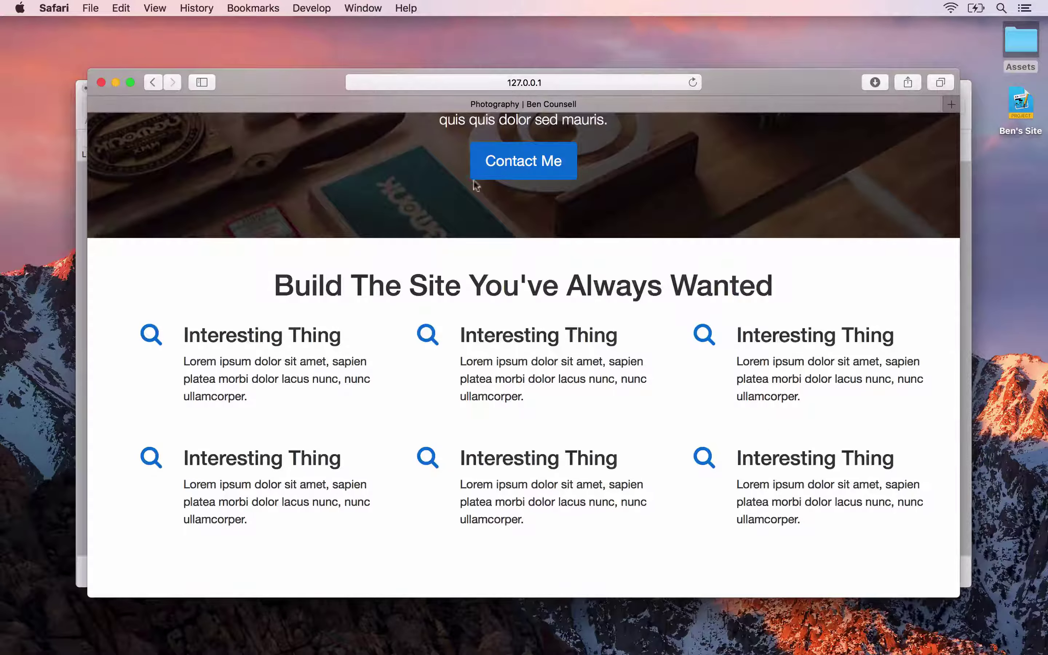
- Change the first row's icons in RapidWeaver to a plane, a bus and a taxi, and check them in Safari
key(super+Tab)
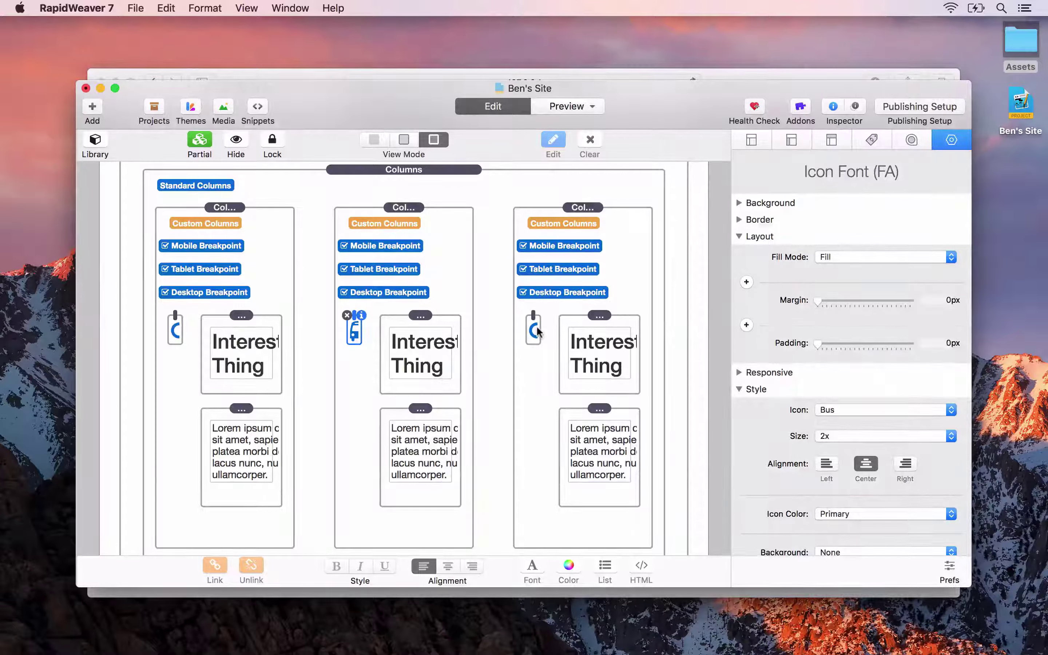
click(536, 326)
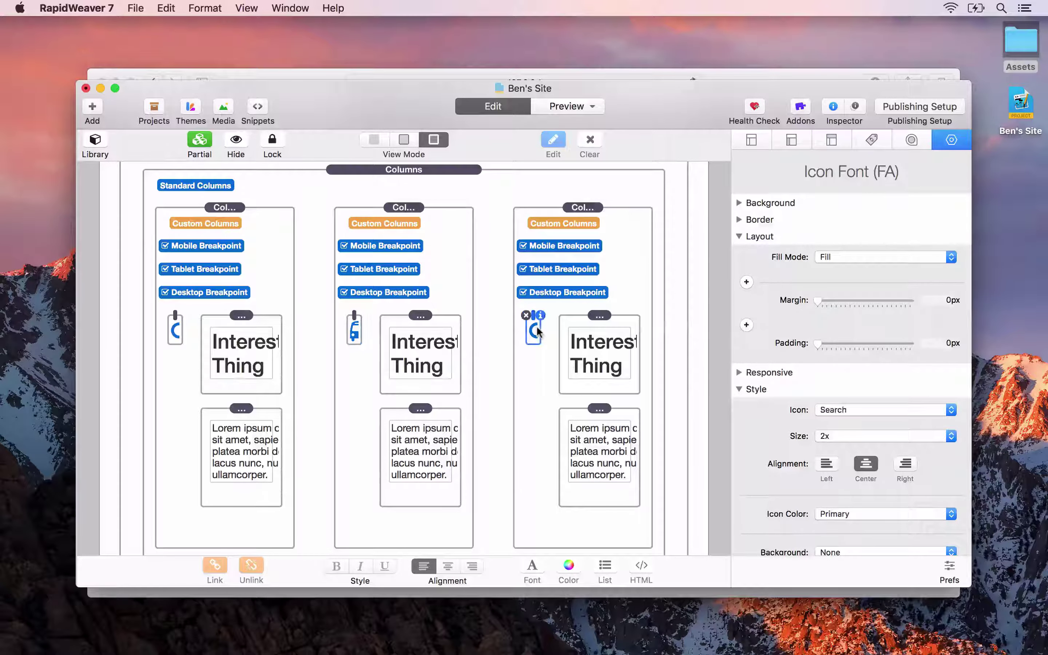
click(858, 409)
text(te)
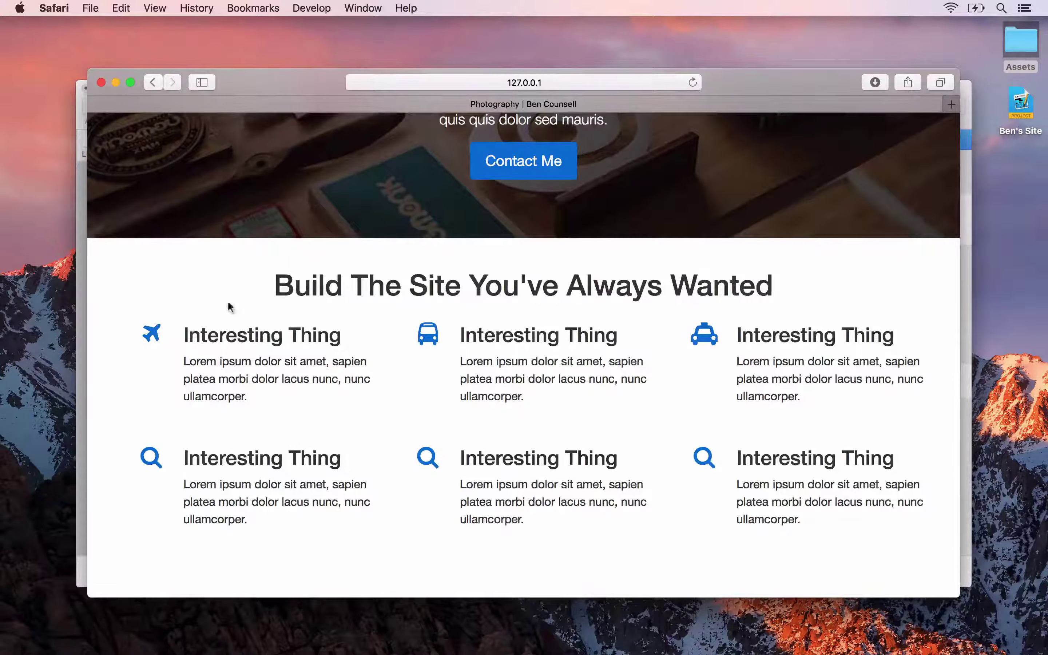
key(super+shift+backslash)
click(215, 292)
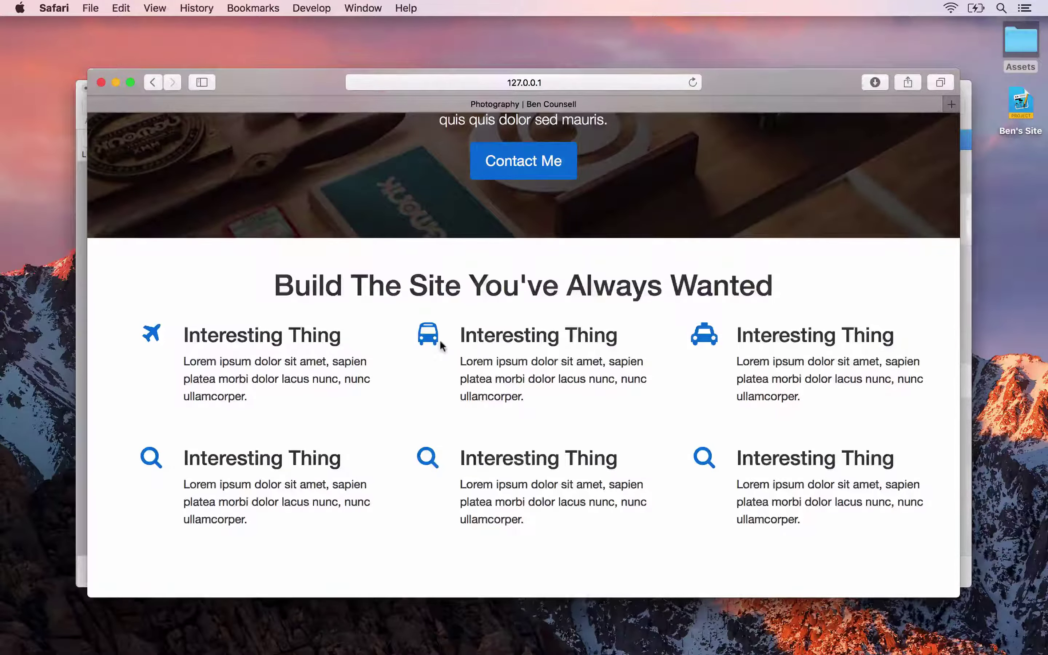
- Return to RapidWeaver, collapse the Container holding the columns, and add a new Container stack directly beneath it
key(super+Tab)
scroll(645, 344, down, 10)
click(531, 330)
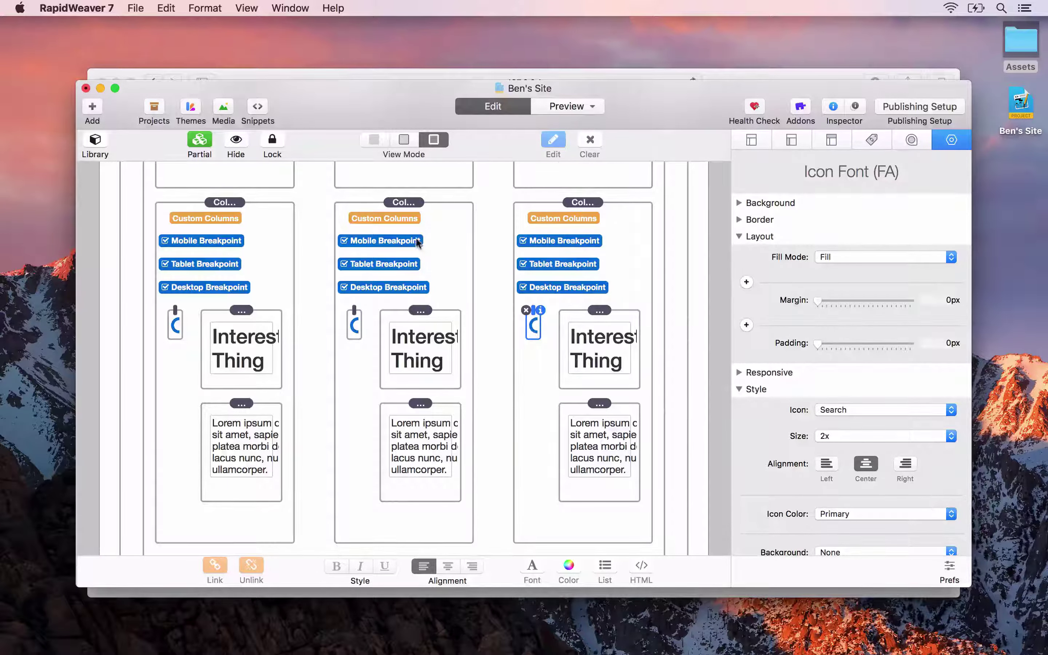
scroll(431, 321, down, 8)
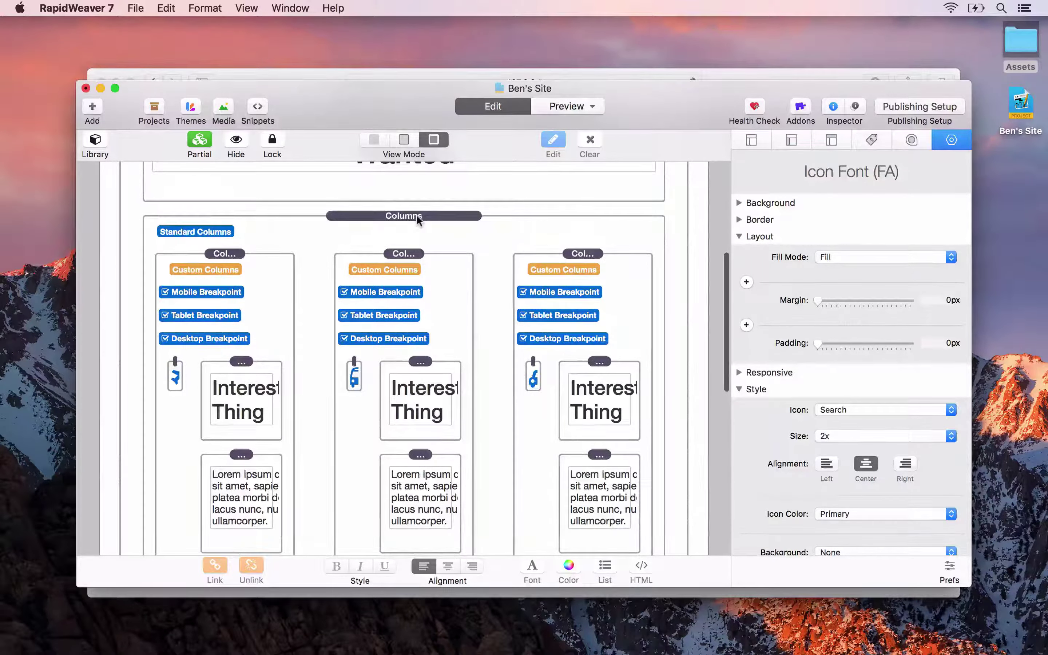
click(417, 219)
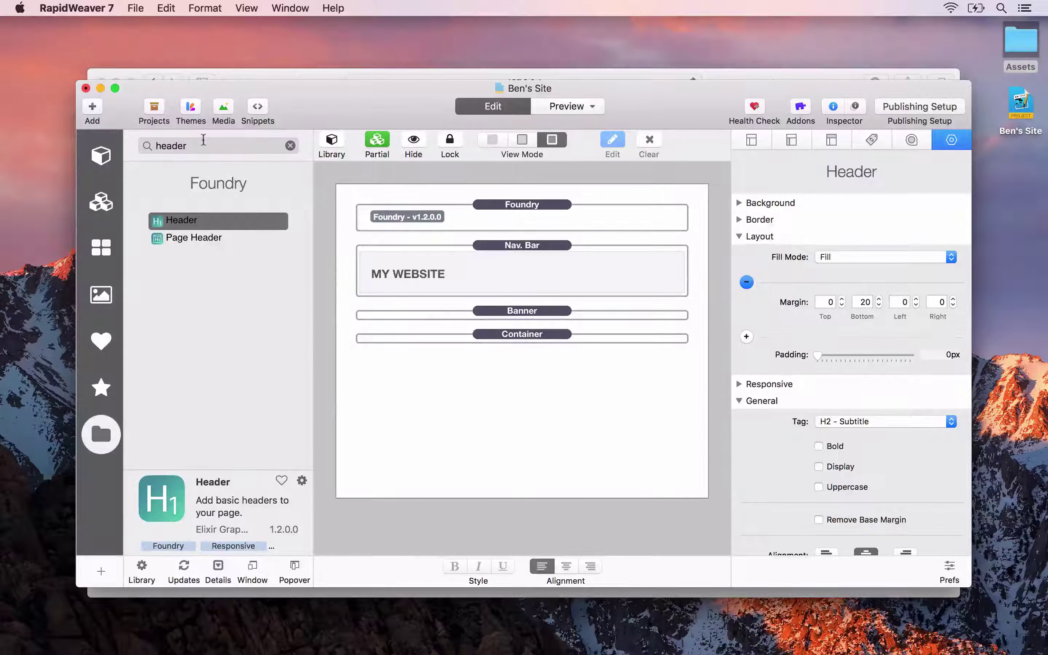
click(200, 146)
double_click(200, 146)
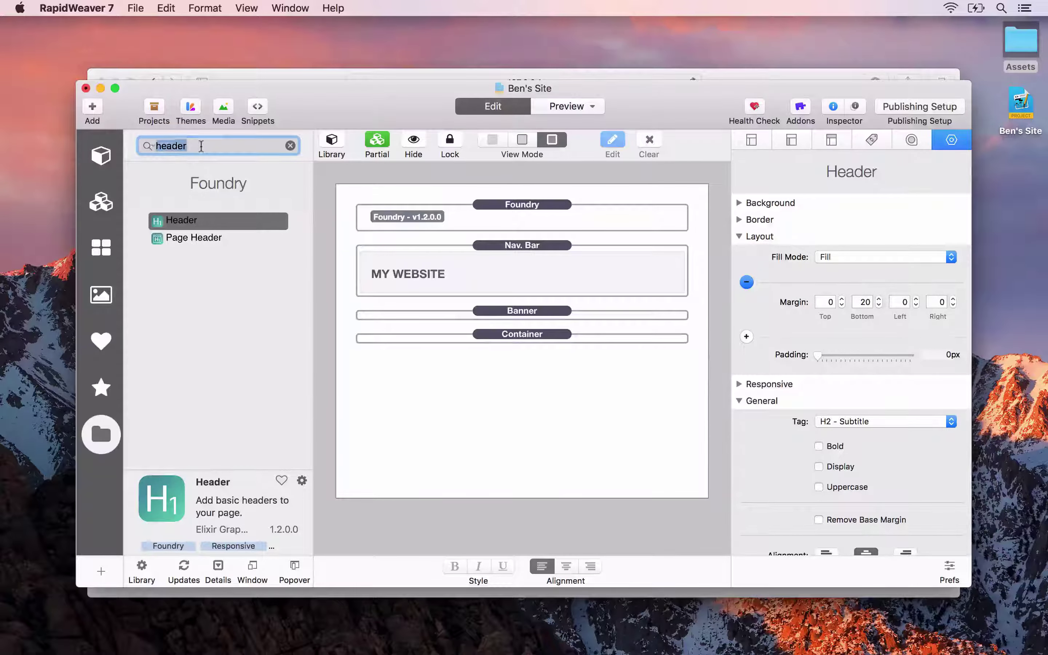
text(cont)
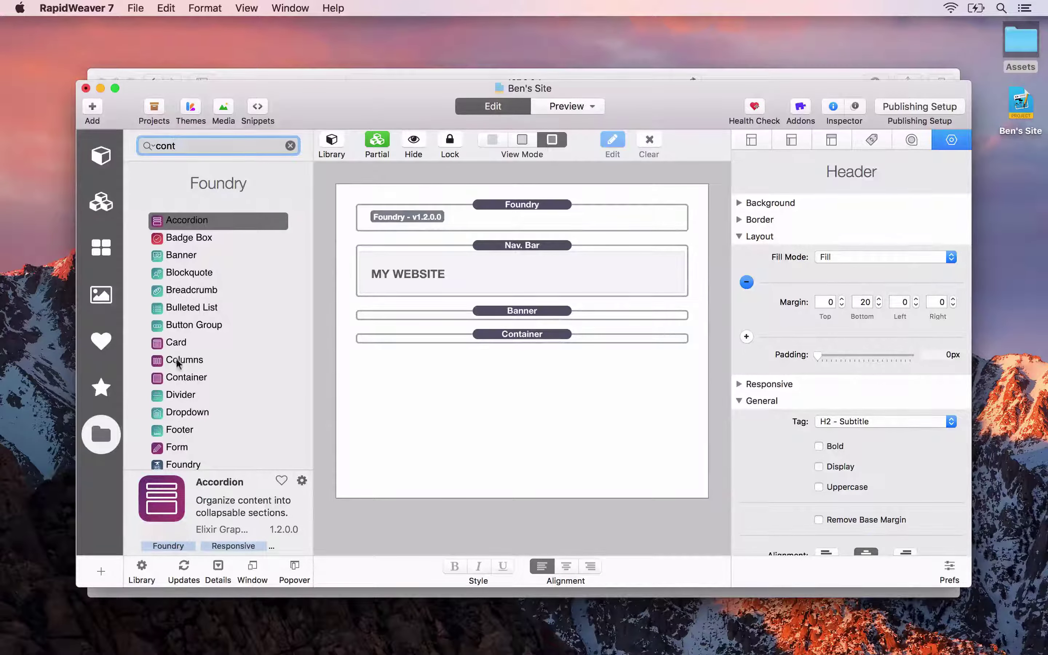
drag(184, 376, 437, 364)
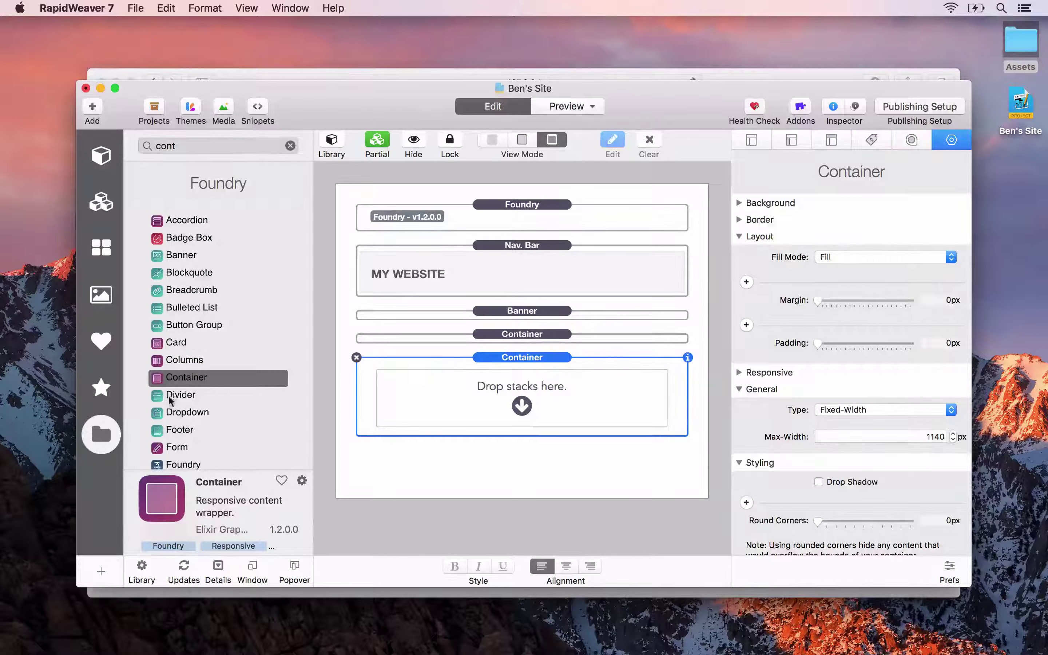
- Add a single-column Columns stack inside the new Container and place a Gallery stack with eight image slots in it
click(174, 146)
text(colu)
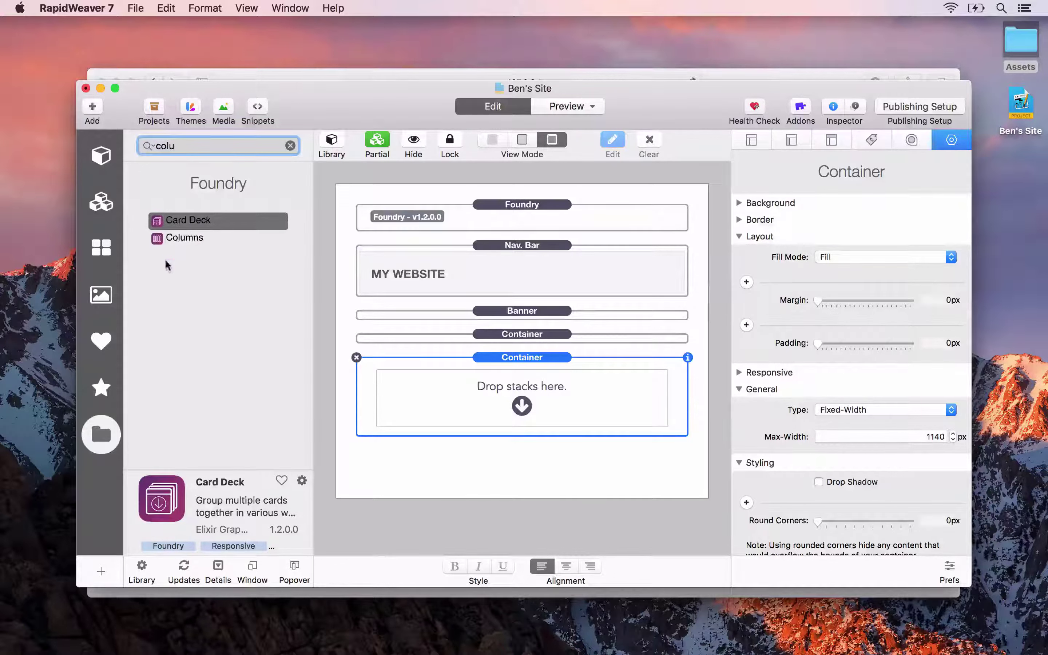
click(157, 238)
drag(156, 238, 409, 391)
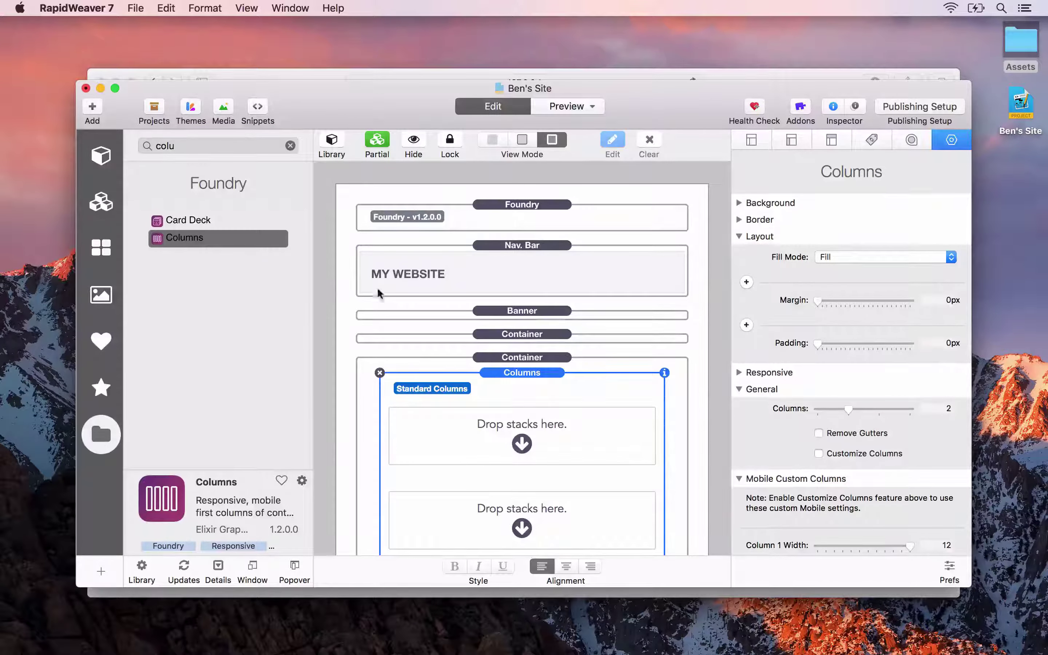
drag(848, 409, 817, 410)
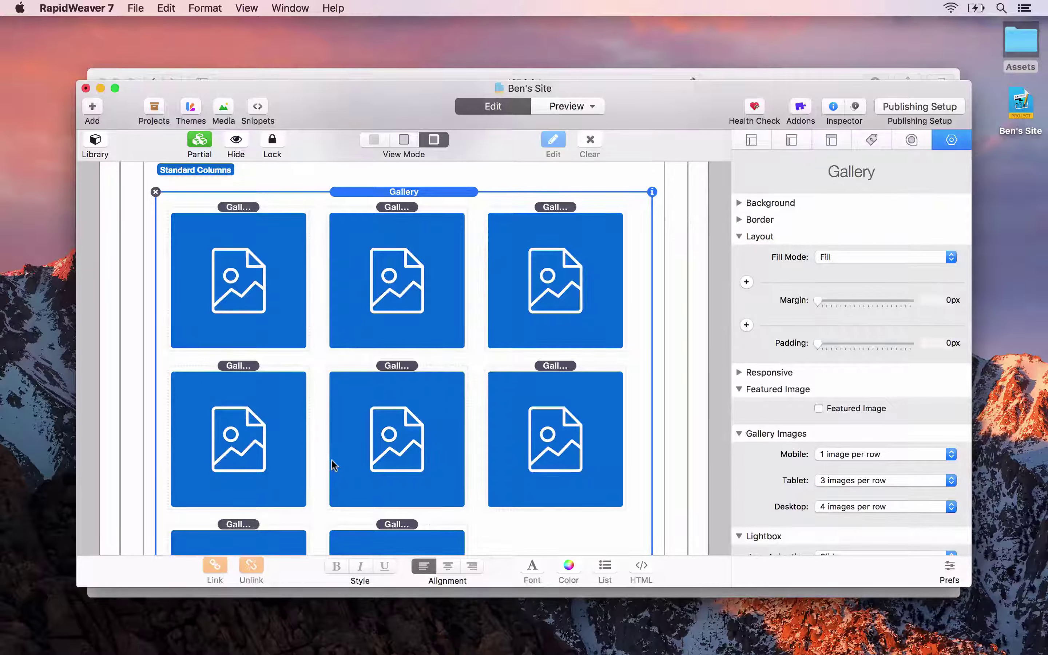
- Fill the Gallery's image slots with the pictures from the Photos folder in Assets, adding a ninth image slot for the last picture
click(264, 314)
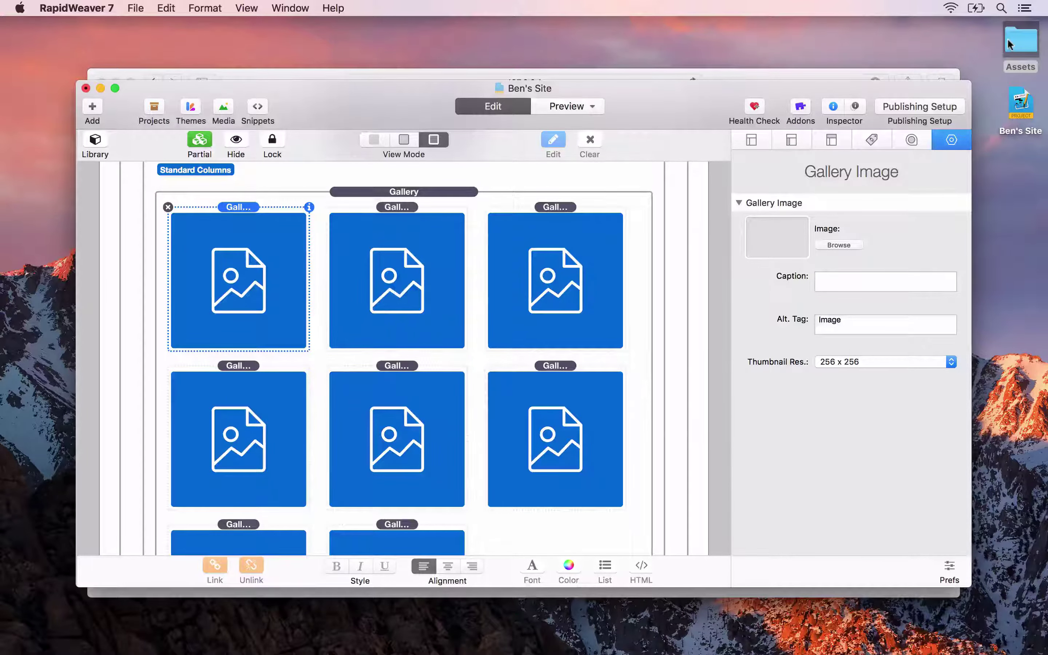
double_click(1020, 41)
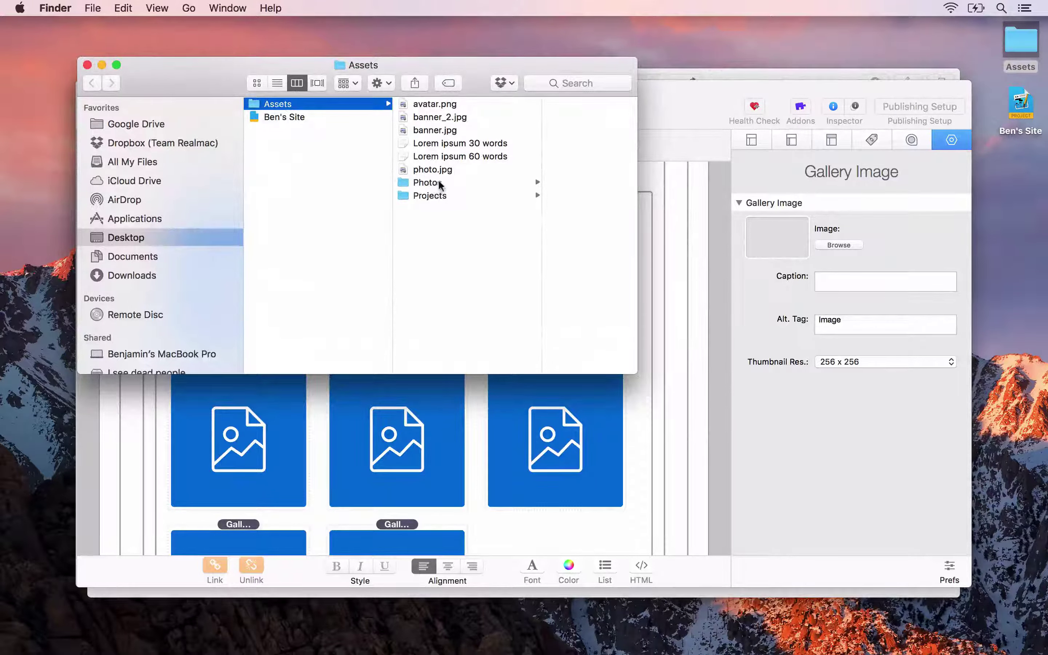
click(437, 184)
drag(516, 107, 775, 237)
drag(463, 59, 647, 306)
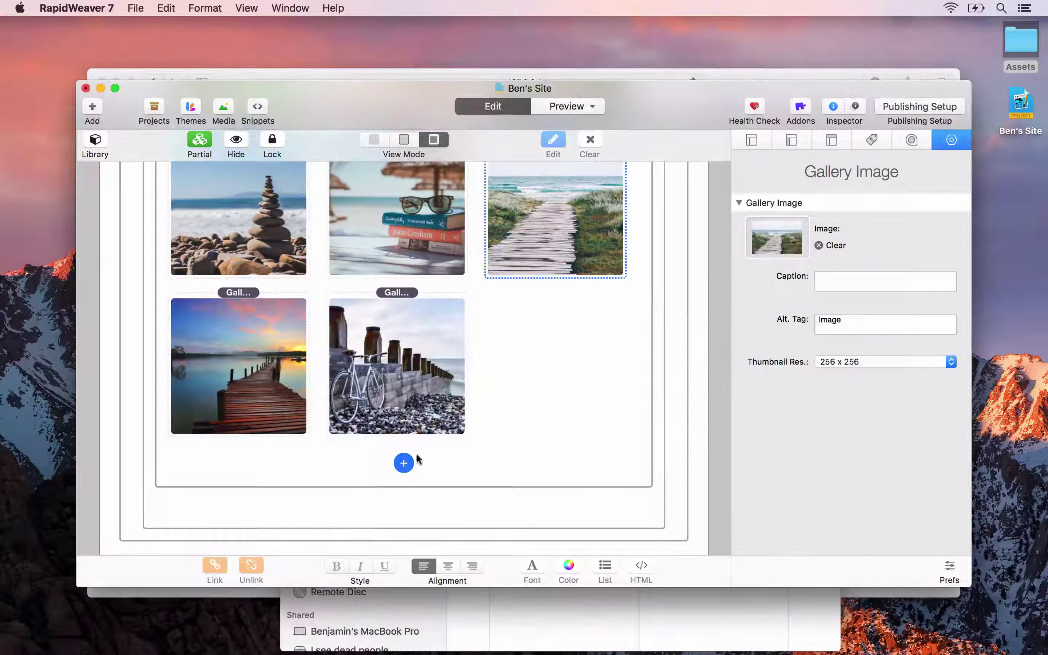
click(412, 467)
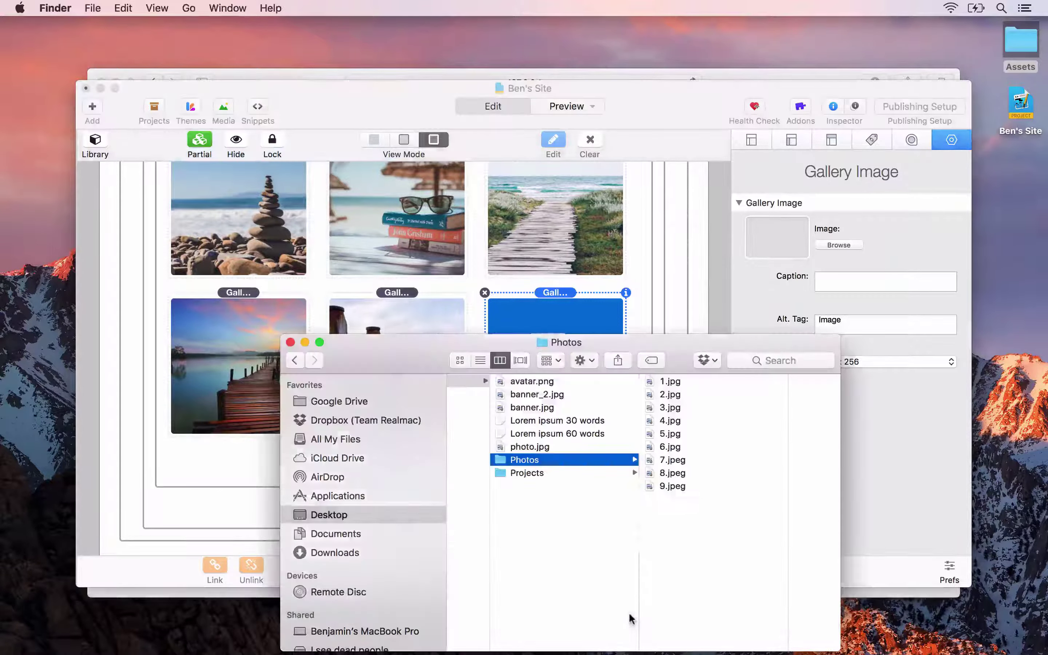
click(632, 619)
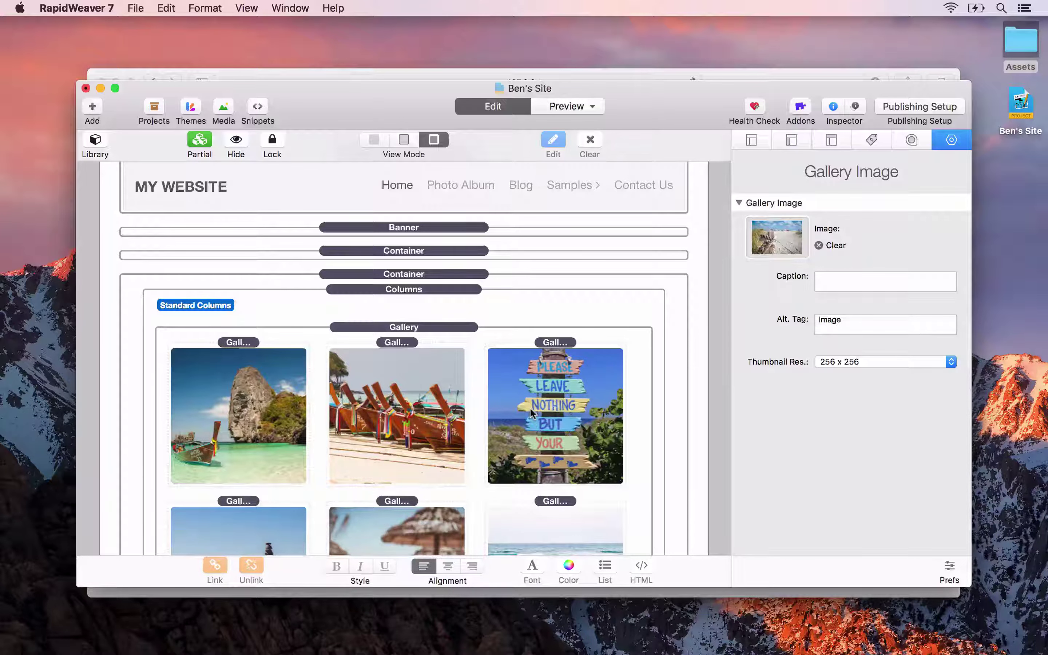
- Preview the gallery in Safari, open a thumbnail in the lightbox, browse through several photos and close it
key(super+Tab)
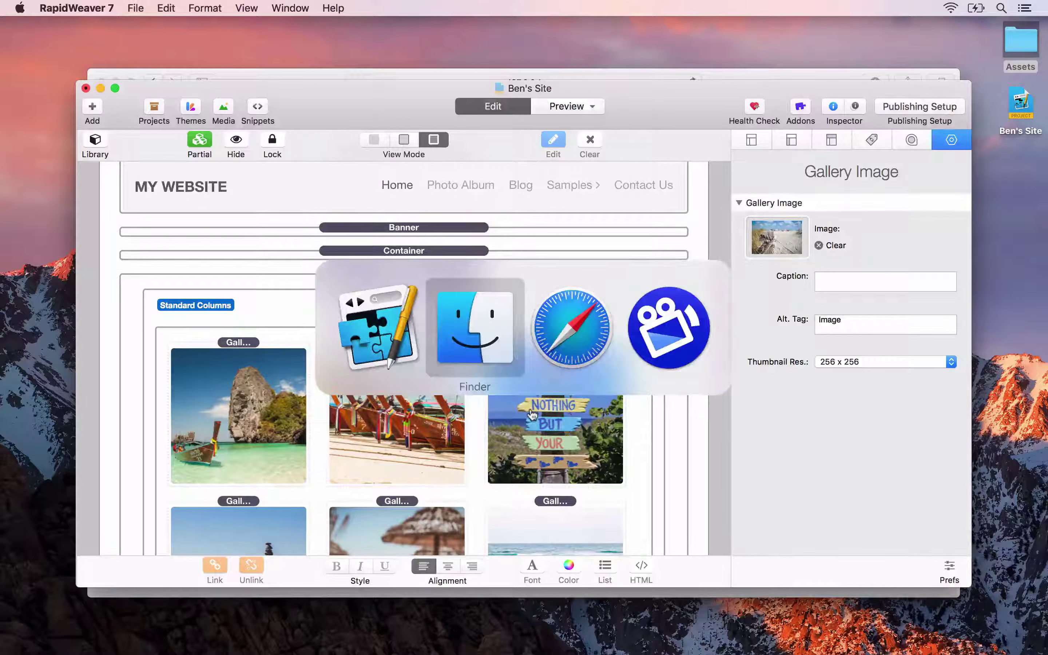
key(super+Tab)
scroll(529, 407, down, 10)
click(216, 472)
click(929, 340)
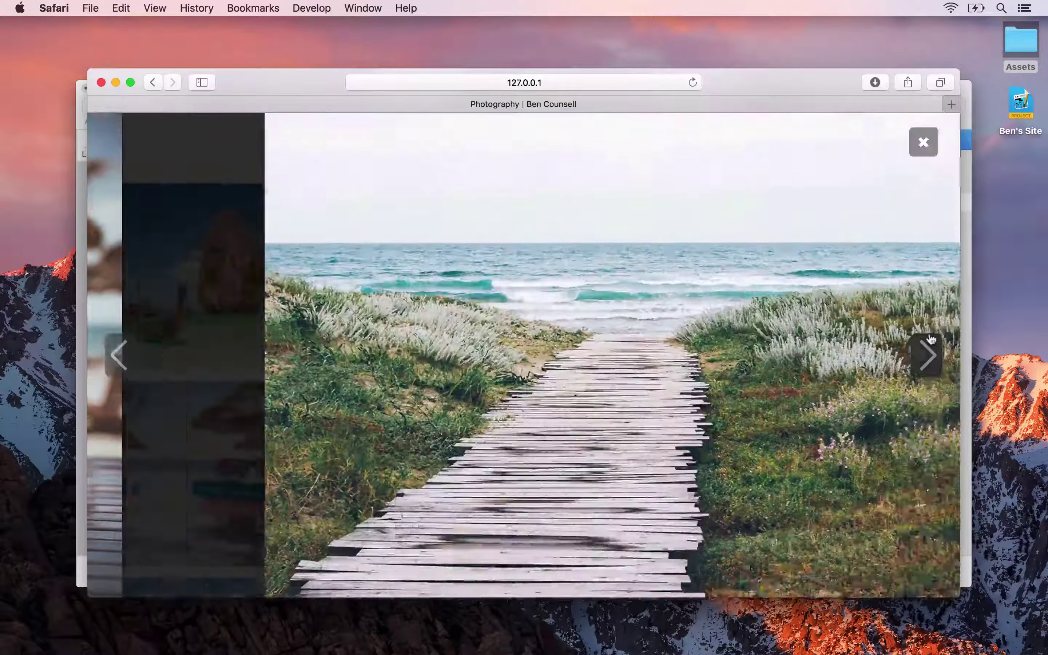
click(929, 340)
click(928, 342)
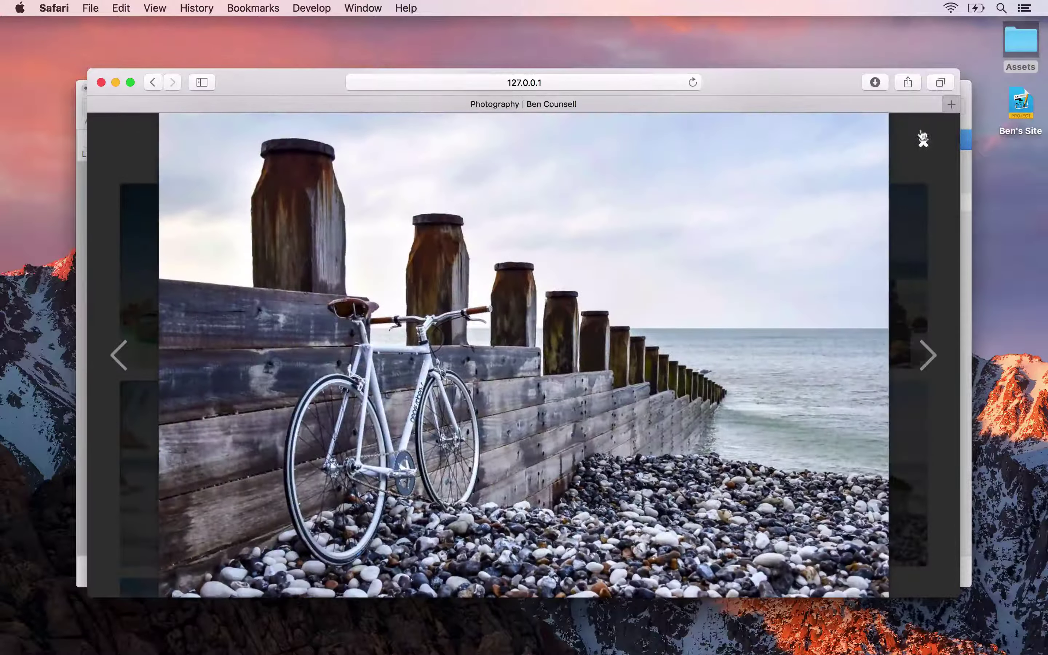
click(923, 141)
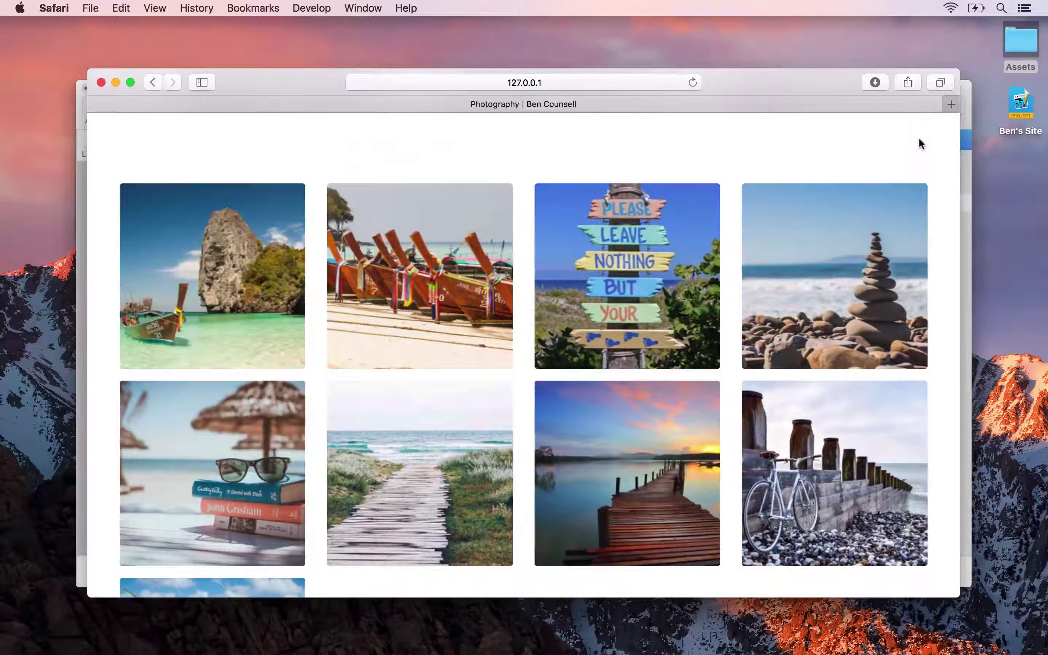
- Return to RapidWeaver, enable the Gallery's Featured Image and assign photo.jpg from the Assets folder to it
click(965, 139)
click(818, 407)
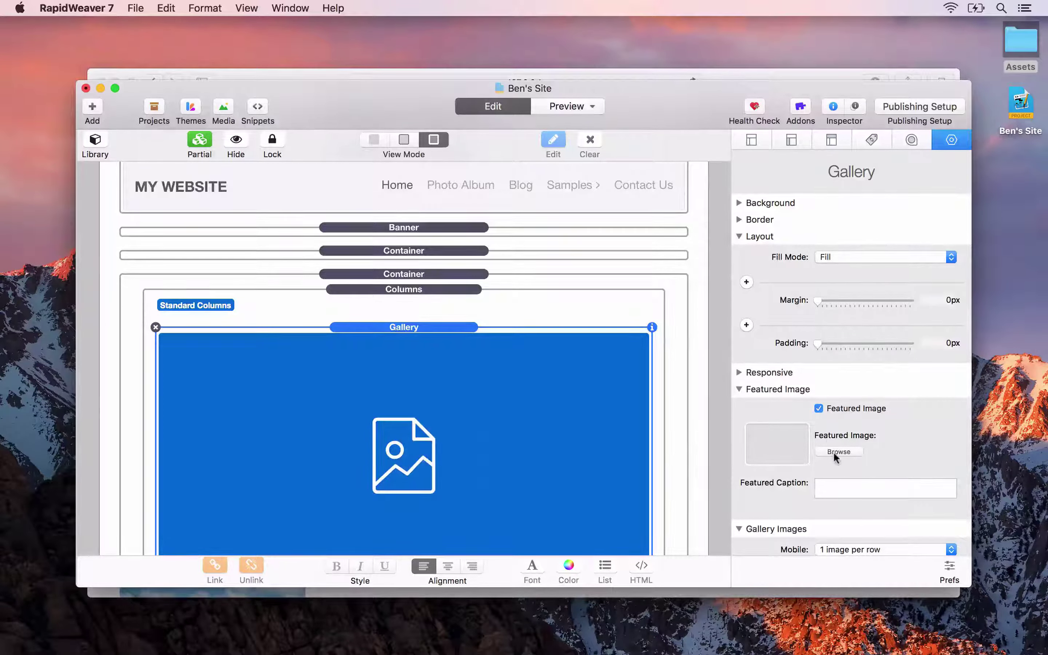
double_click(1020, 40)
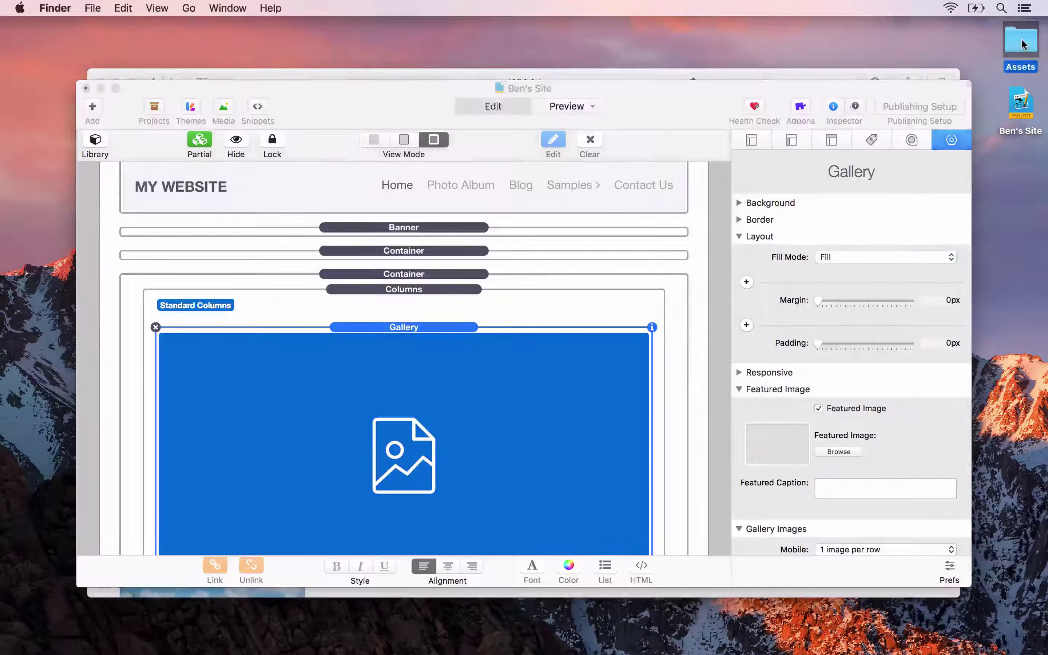
click(439, 168)
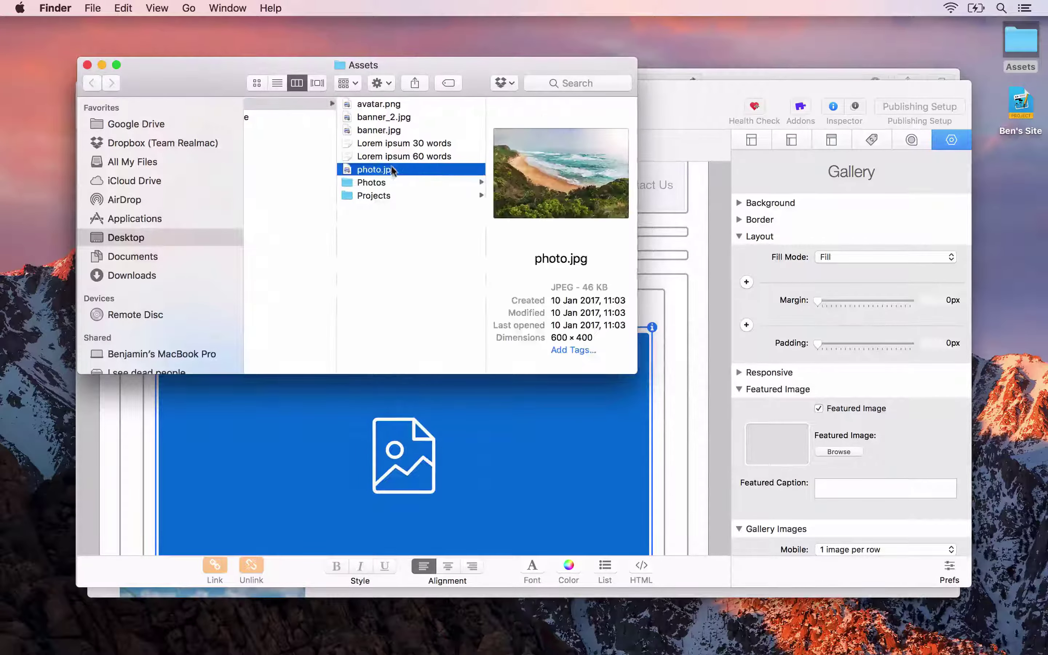
drag(372, 169, 659, 298)
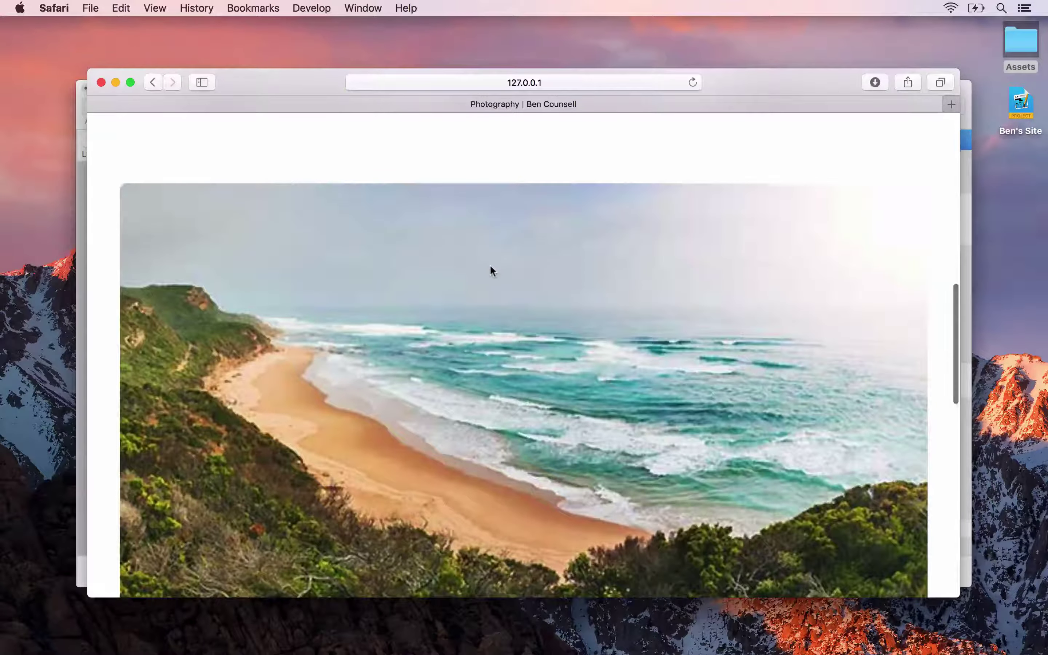
- Check the featured image and the thumbnails below it in the Safari preview, and return to RapidWeaver
scroll(489, 265, down, 4)
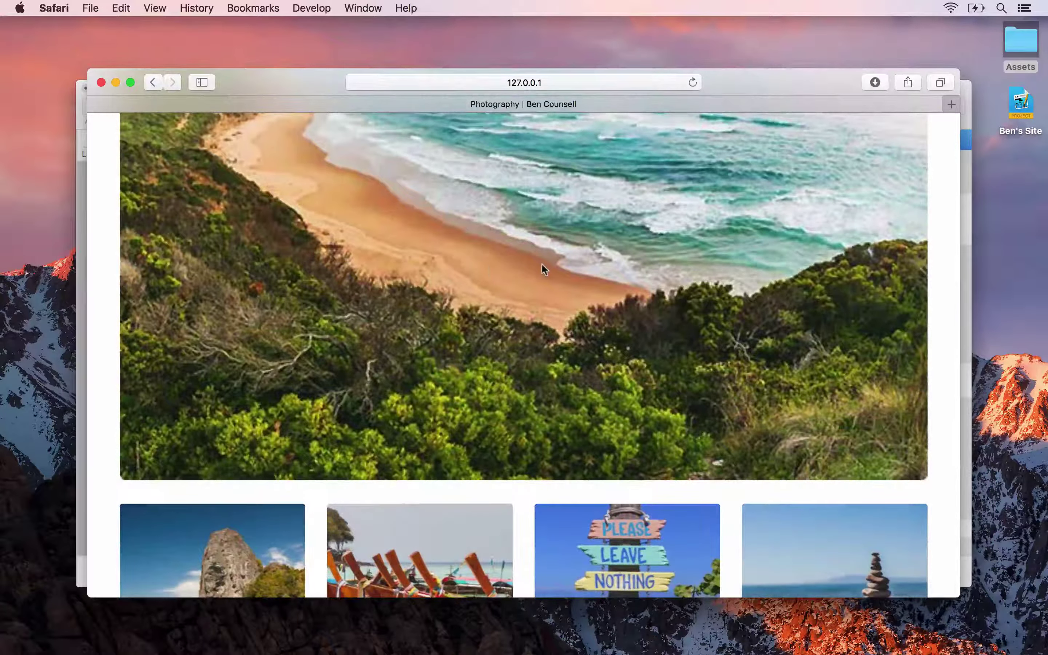
scroll(542, 264, up, 1)
key(super+Tab)
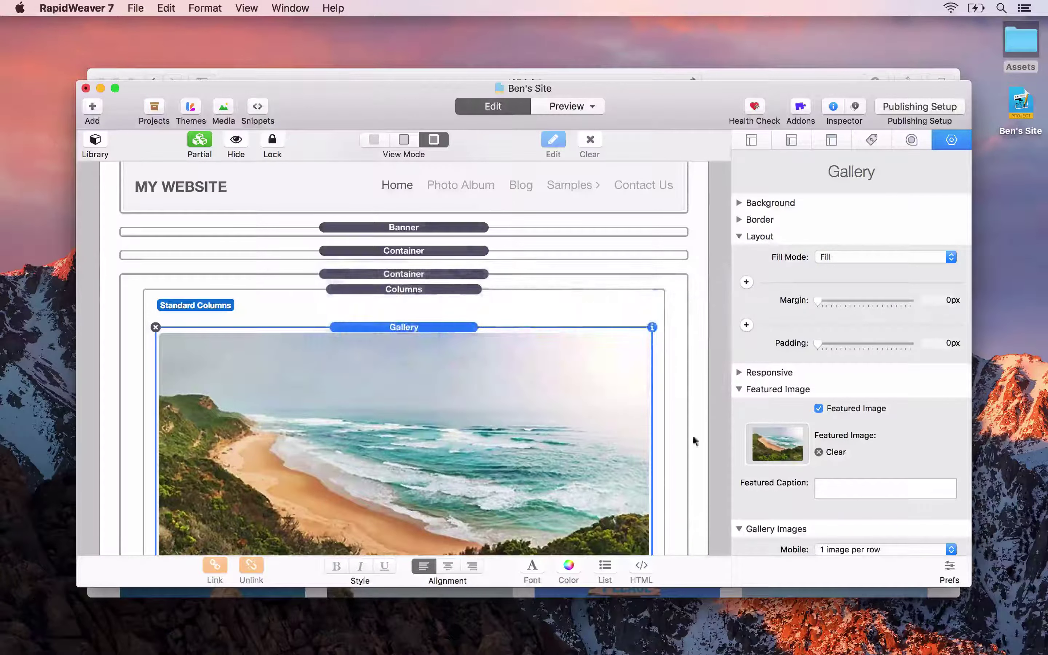
- Clear the Gallery's featured image and replace it with 1.jpg from the Photos folder in Assets
click(819, 452)
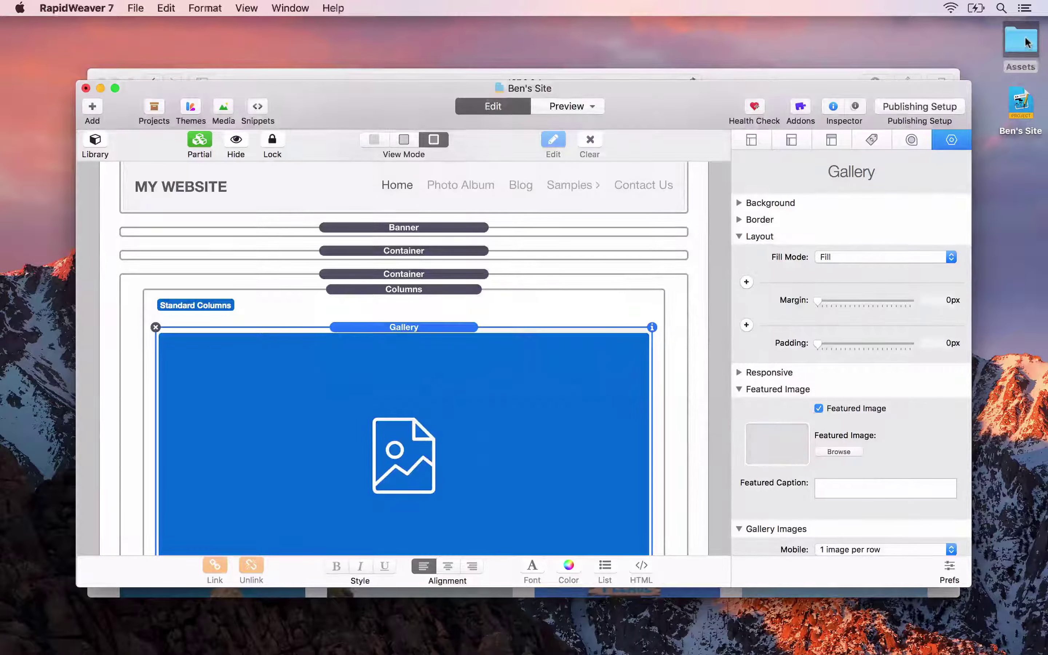
double_click(1024, 40)
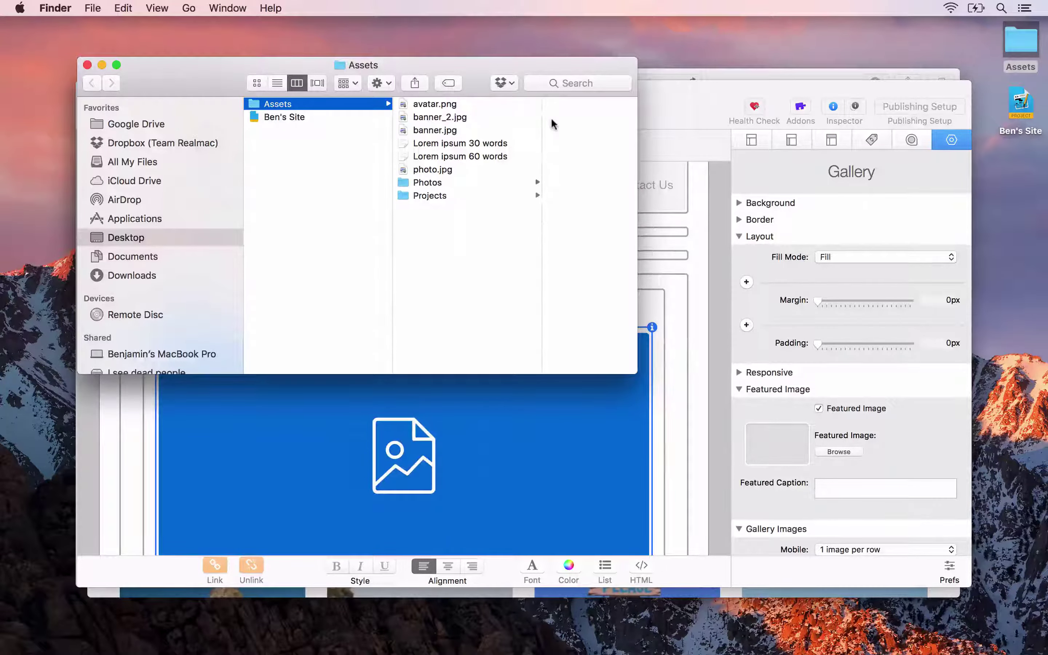
click(475, 182)
click(521, 104)
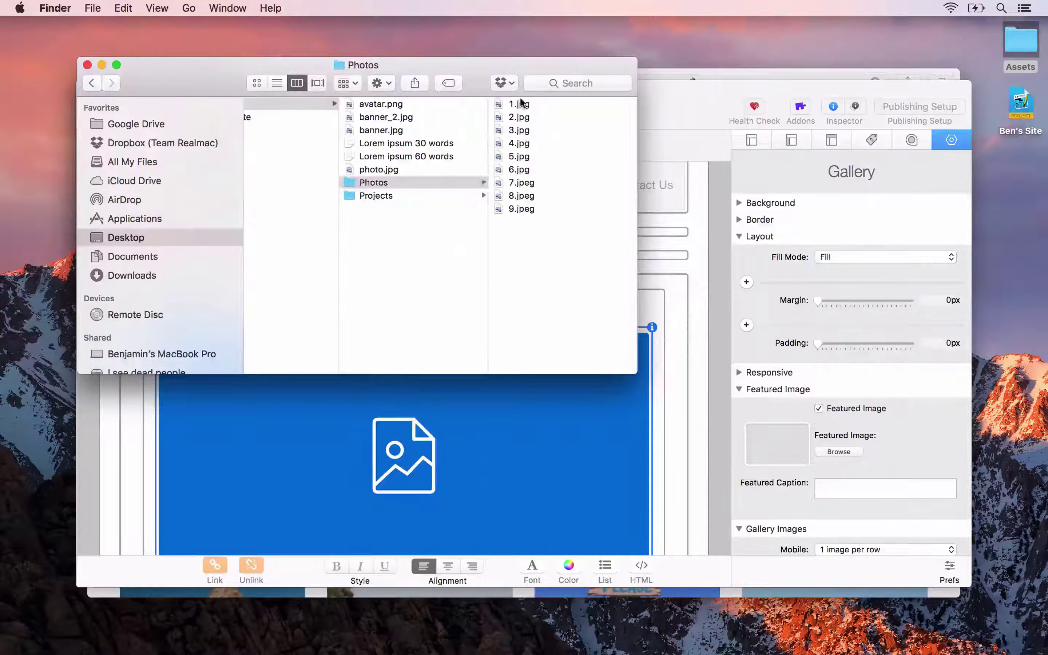
drag(355, 105, 775, 451)
click(583, 461)
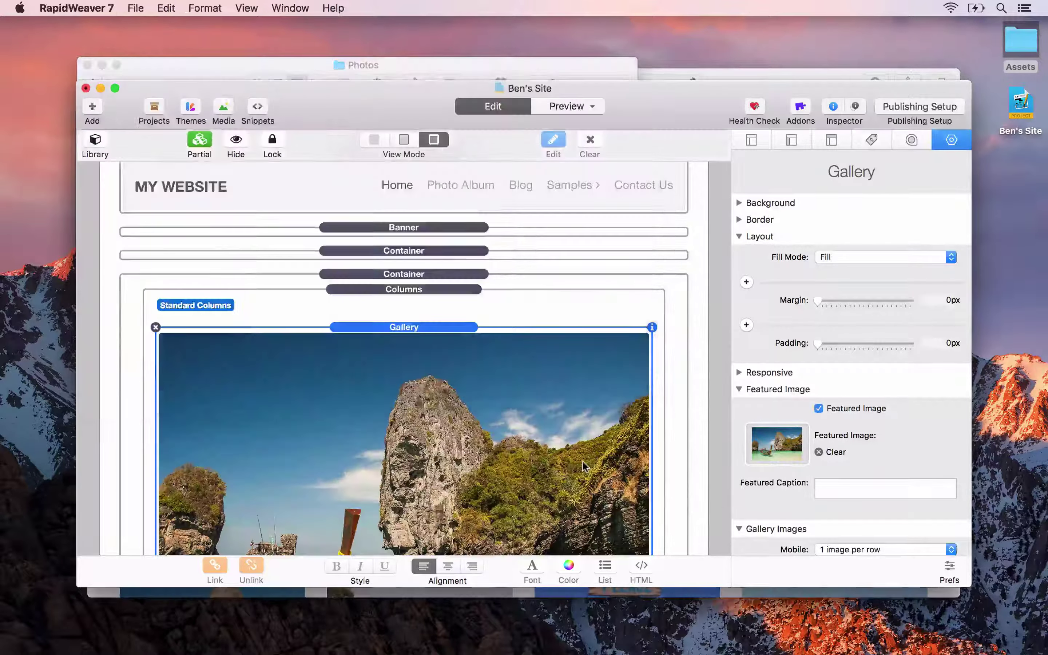
- Switch to Safari to preview the page with the replaced featured image
key(super+Tab)
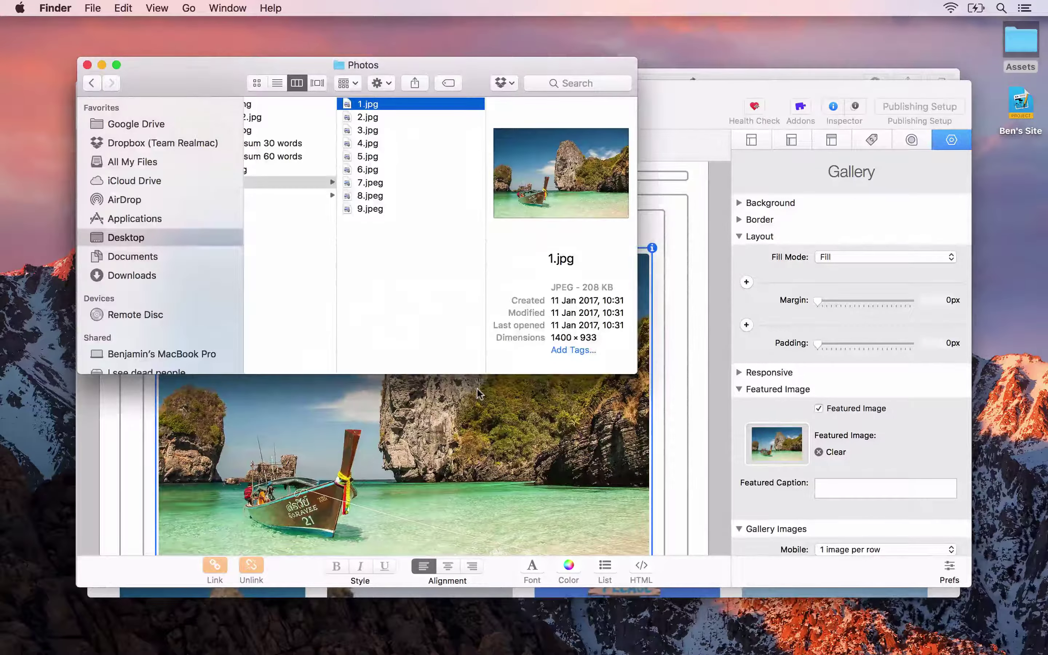
key(super+Tab)
key(Tab)
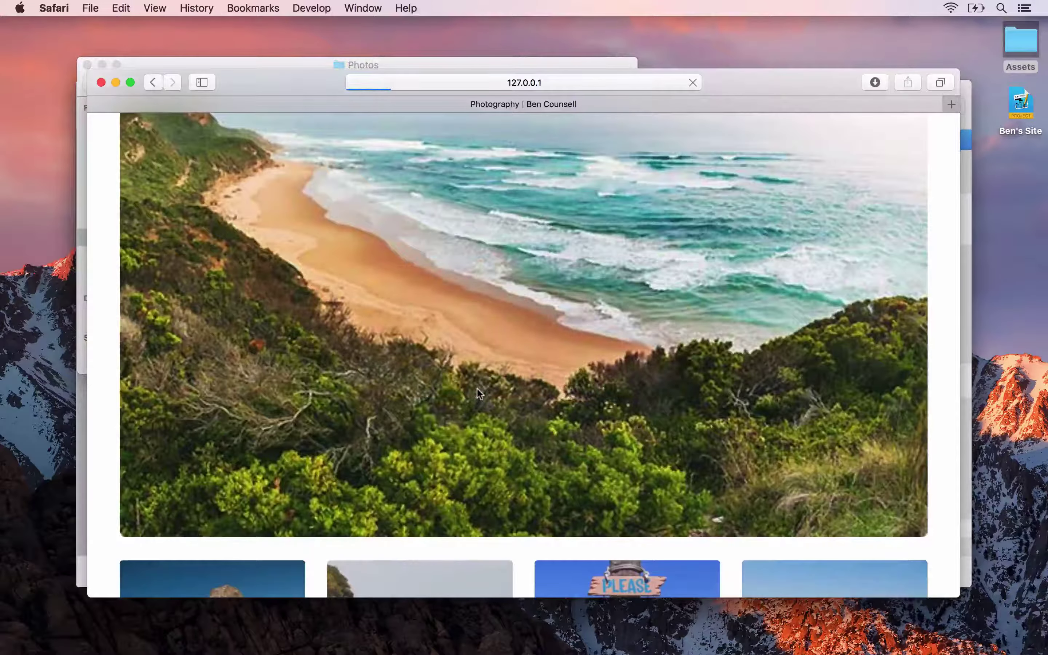